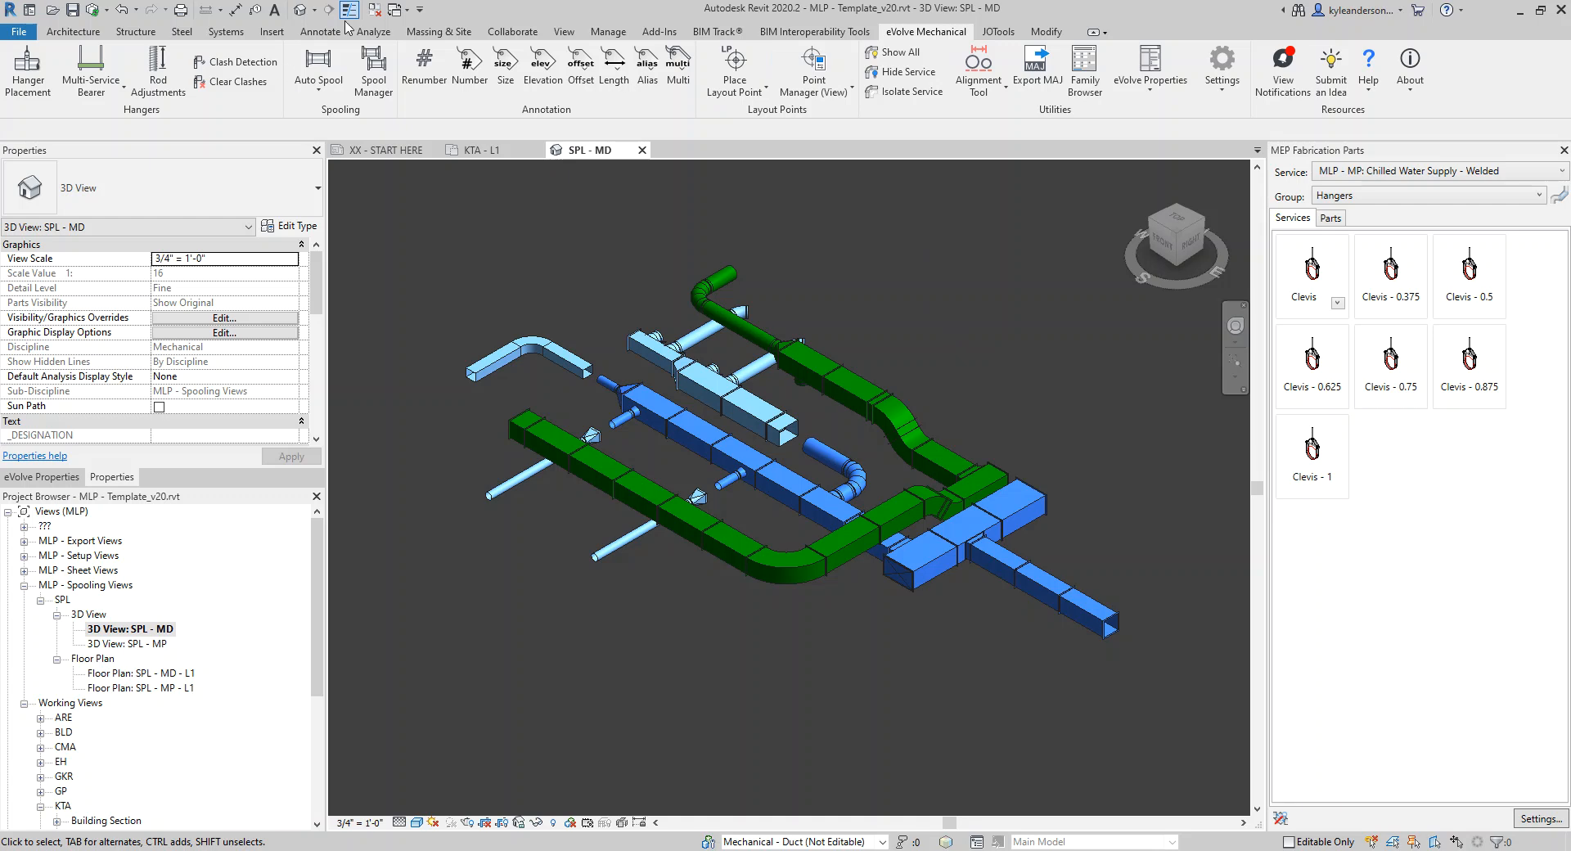
click(318, 85)
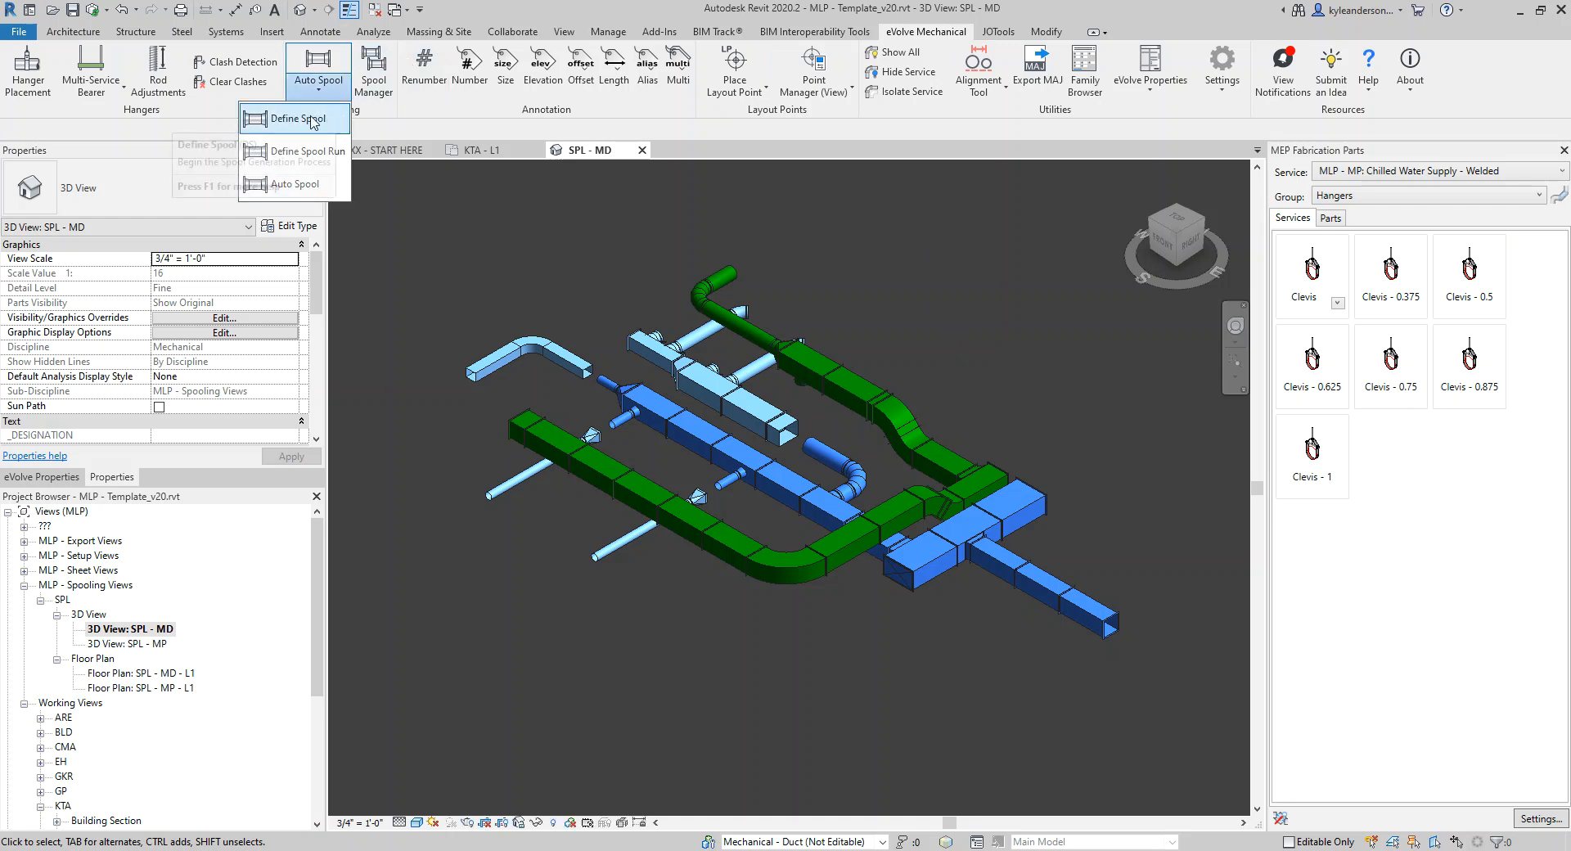
click(333, 185)
drag(526, 608, 752, 361)
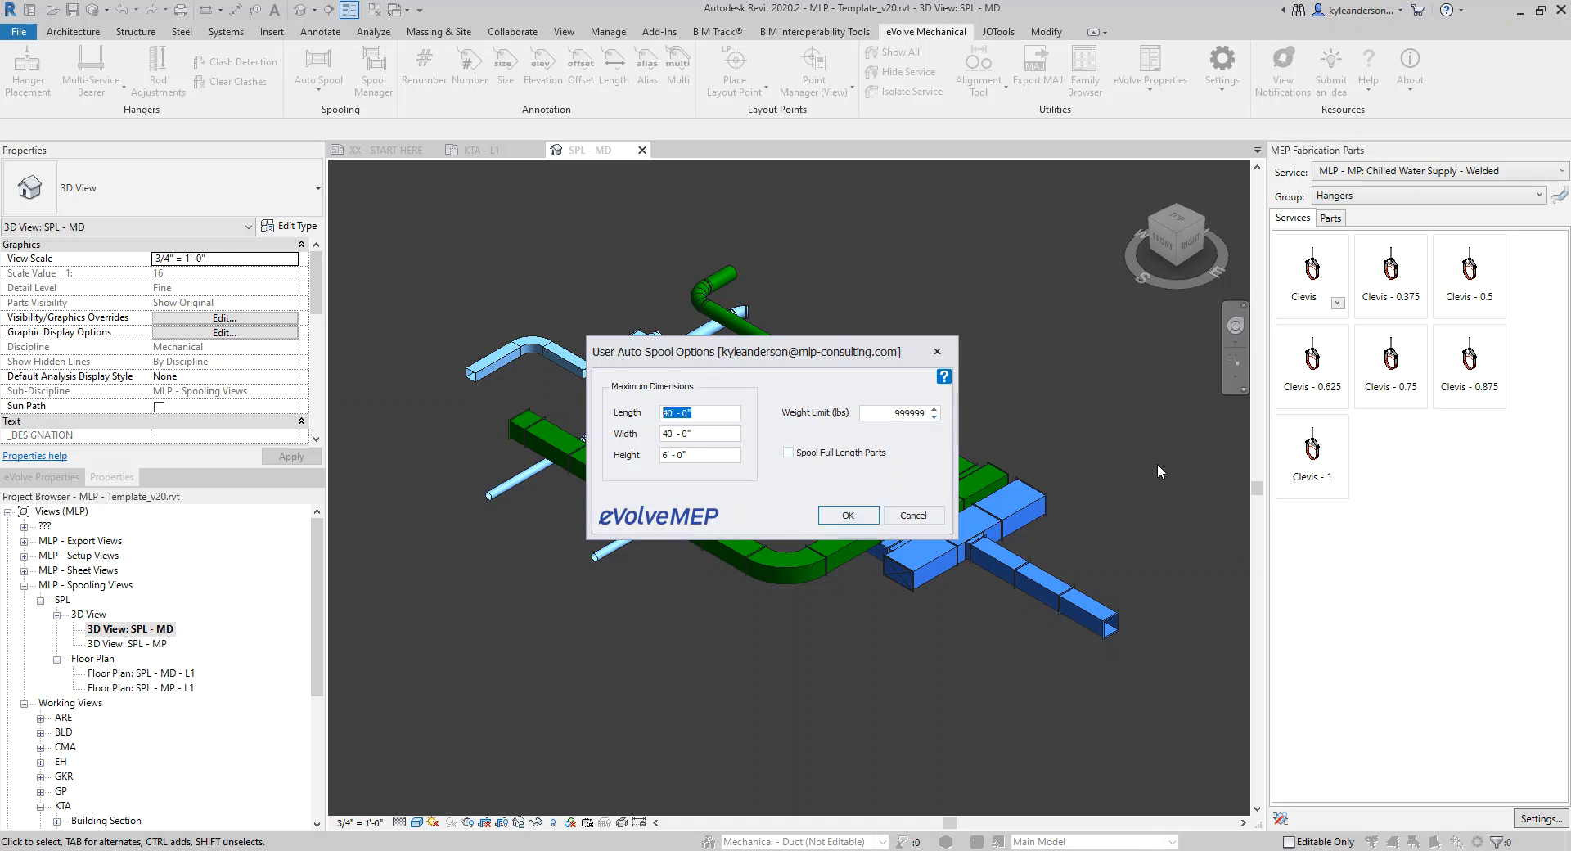
drag(695, 349, 482, 599)
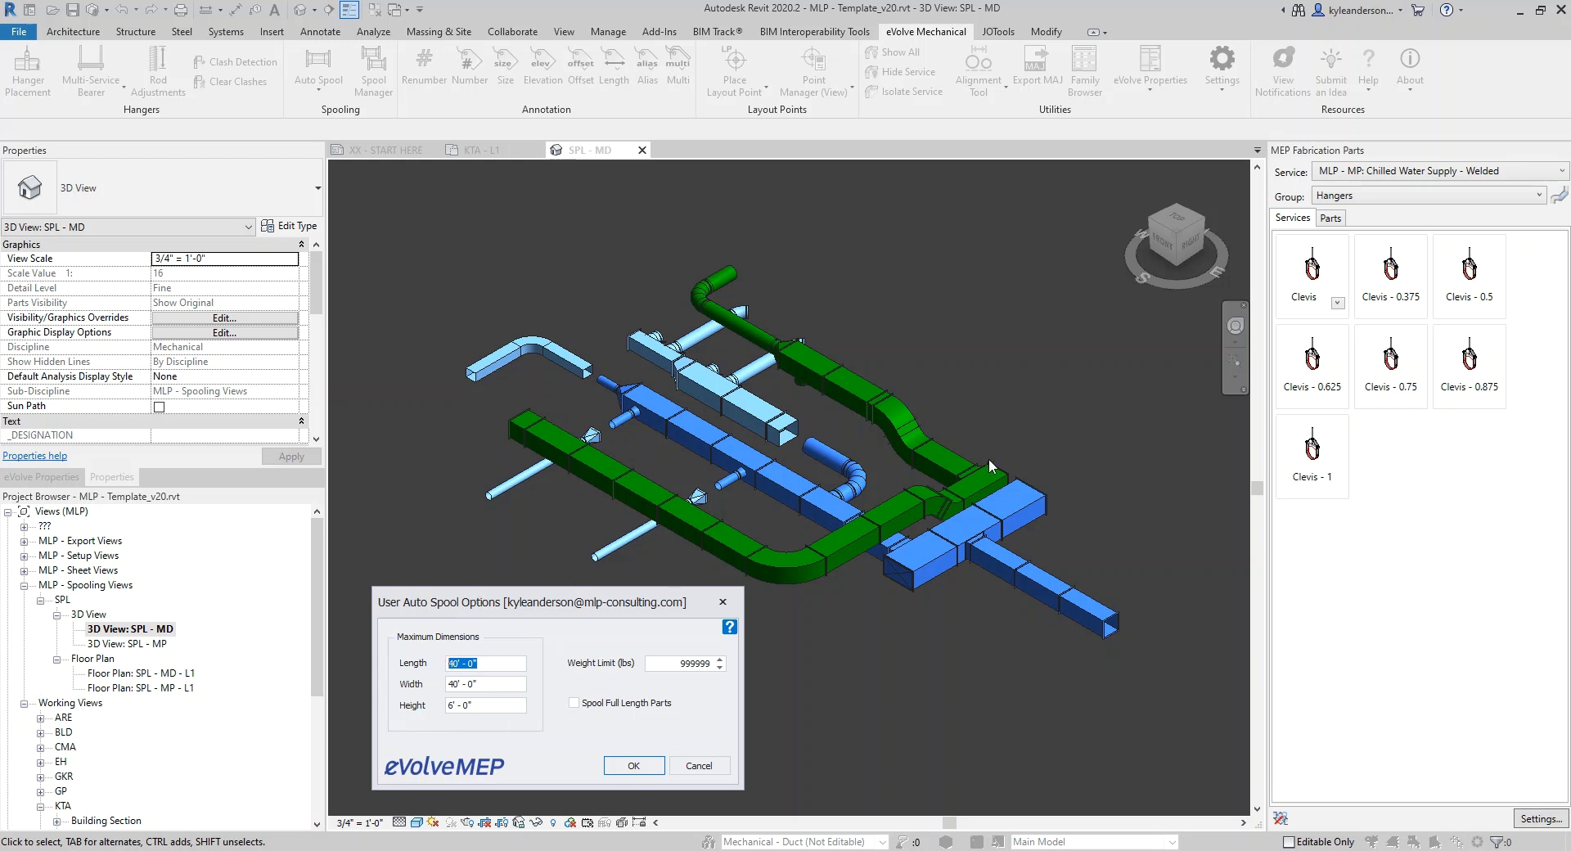
click(708, 765)
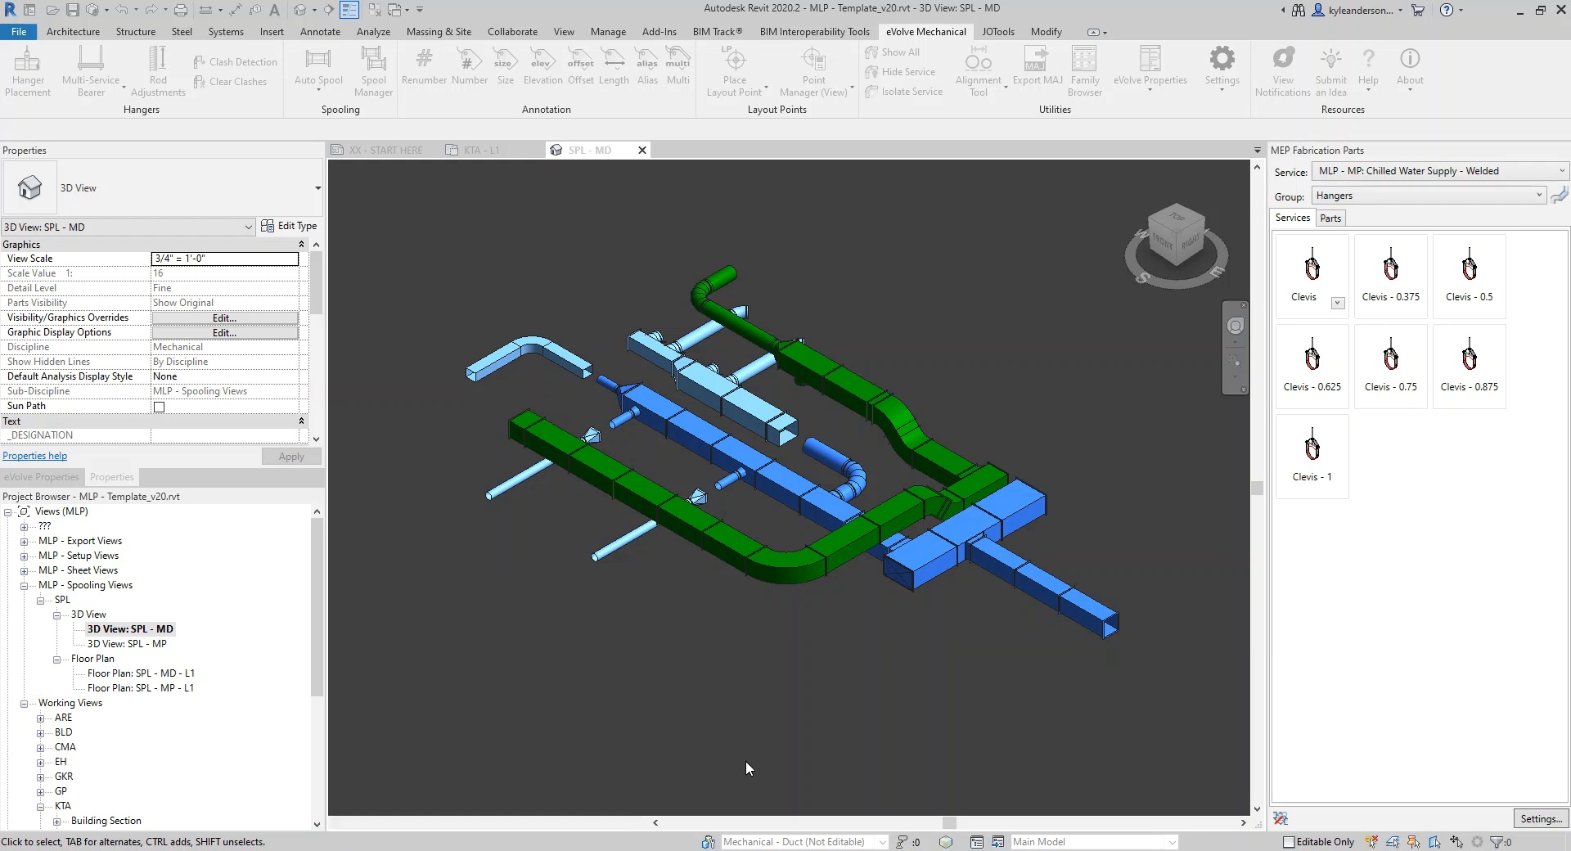
- Orient the model to a top view with north up and select the green duct's north-south run through the elbow
click(1177, 224)
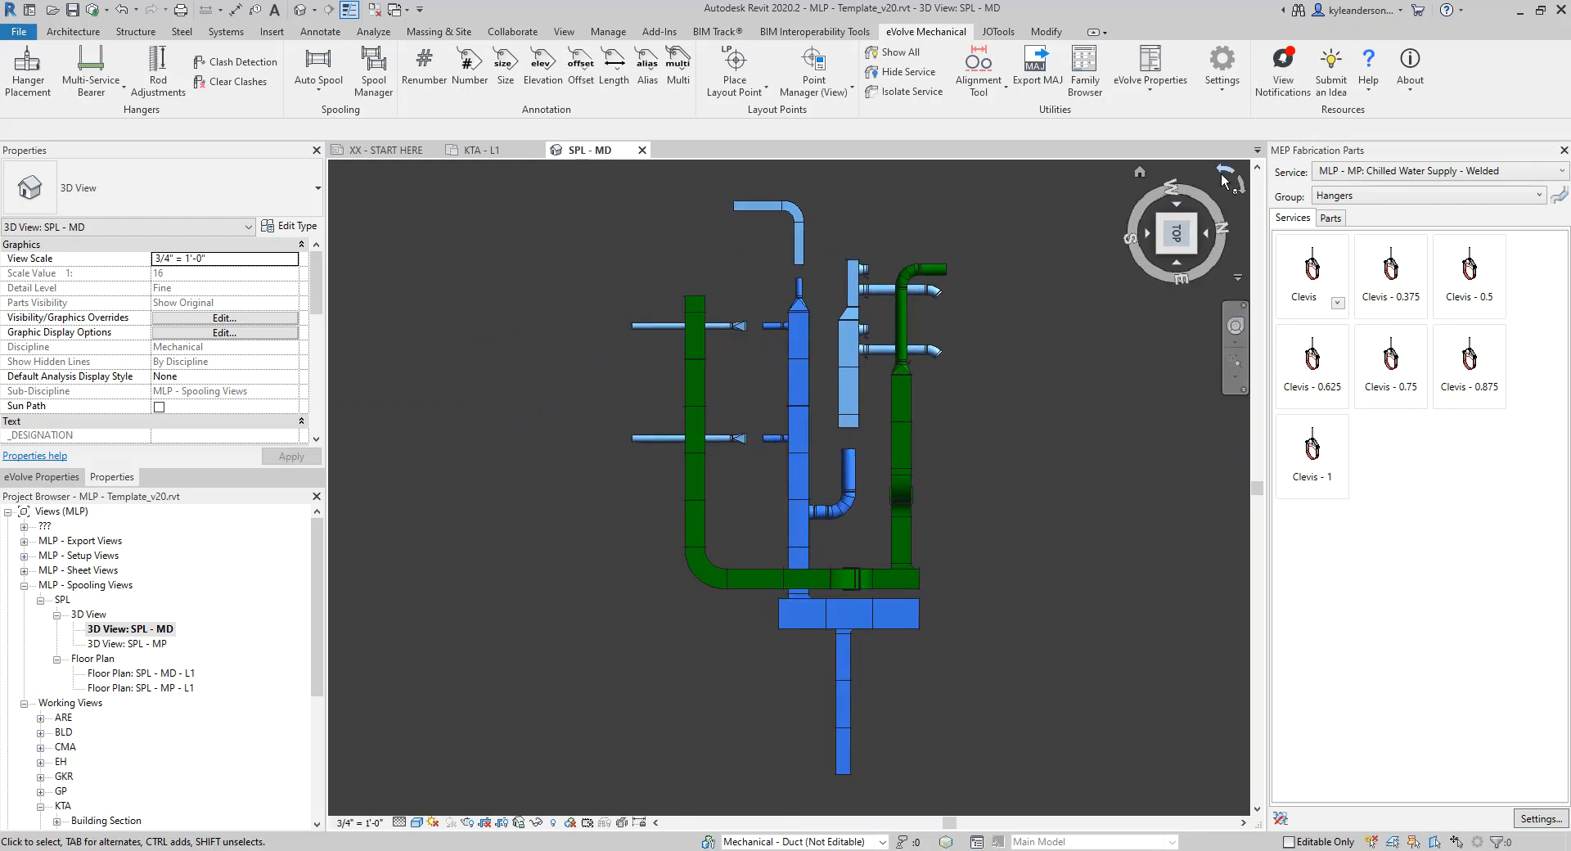
click(1225, 170)
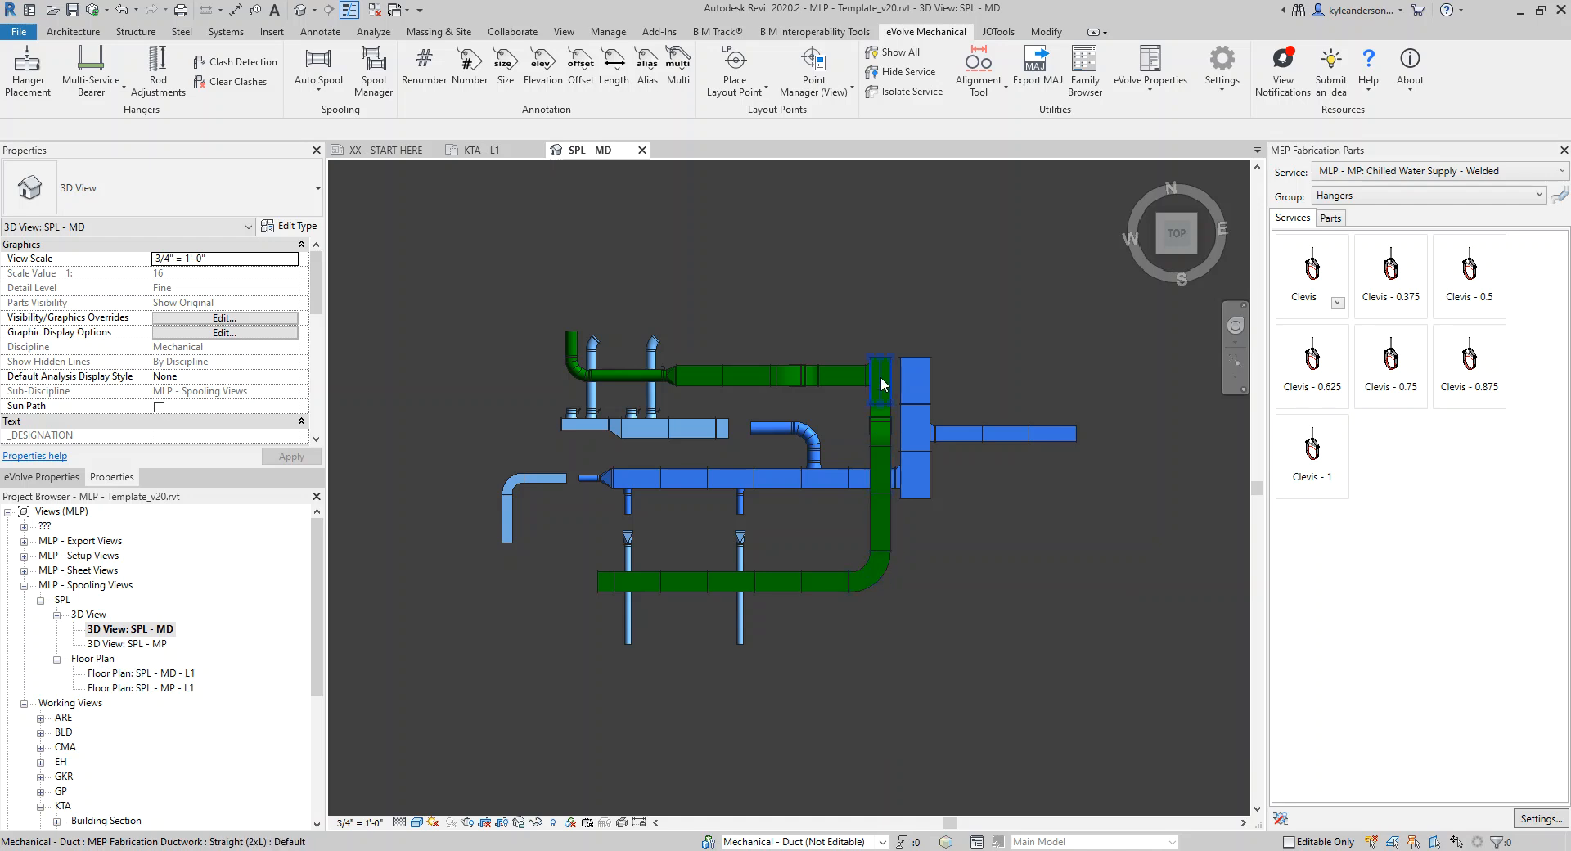
click(884, 550)
key(Tab)
click(884, 571)
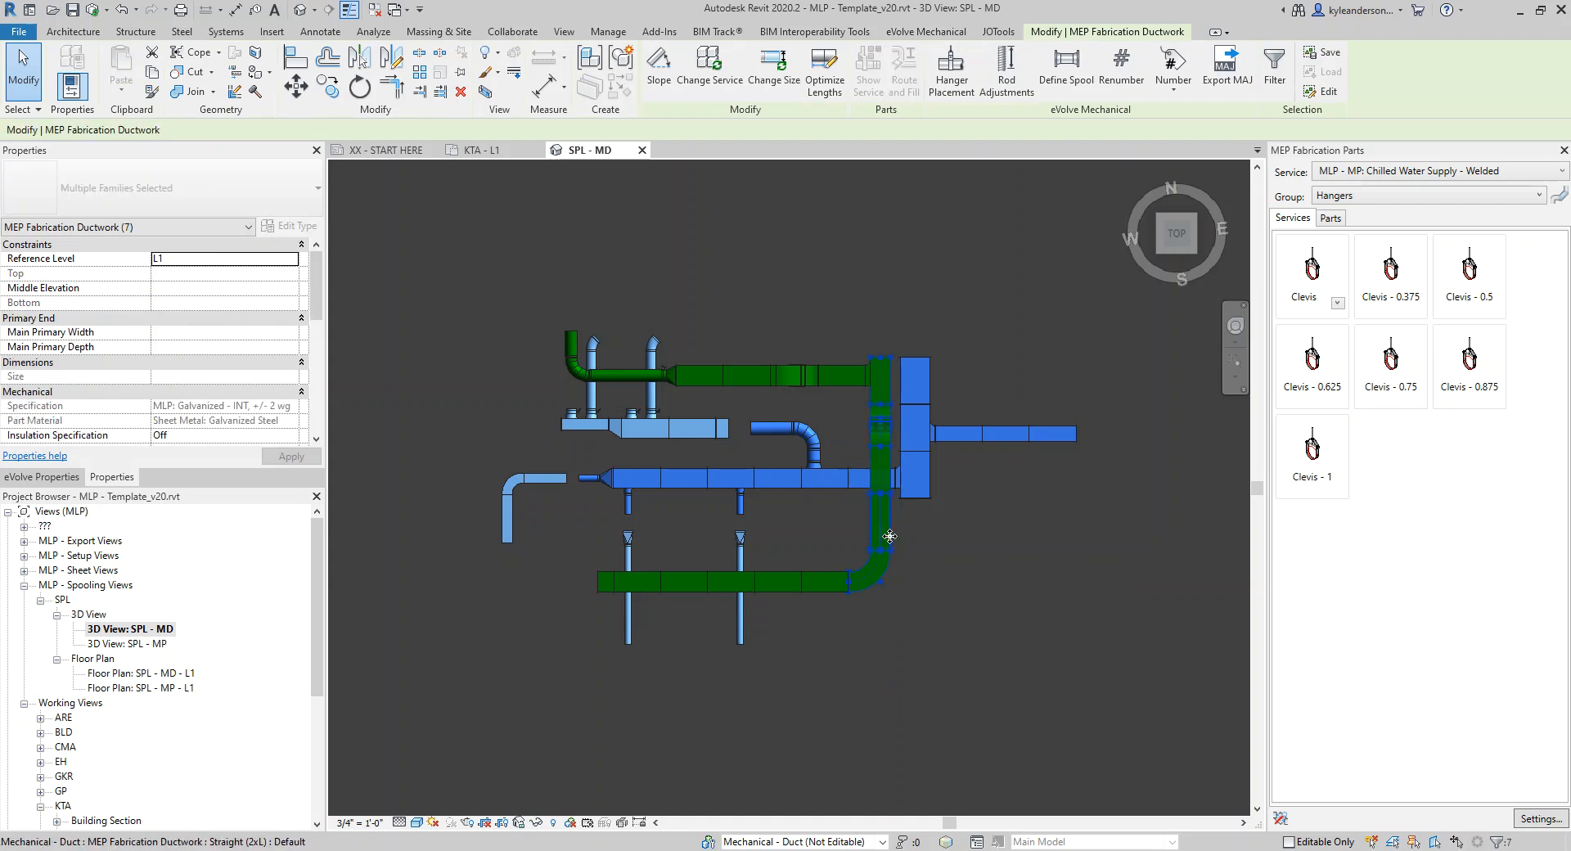
- Select the green duct's north-south run from its north end, stopping before the large elbow, and clear the selection
click(882, 319)
click(888, 378)
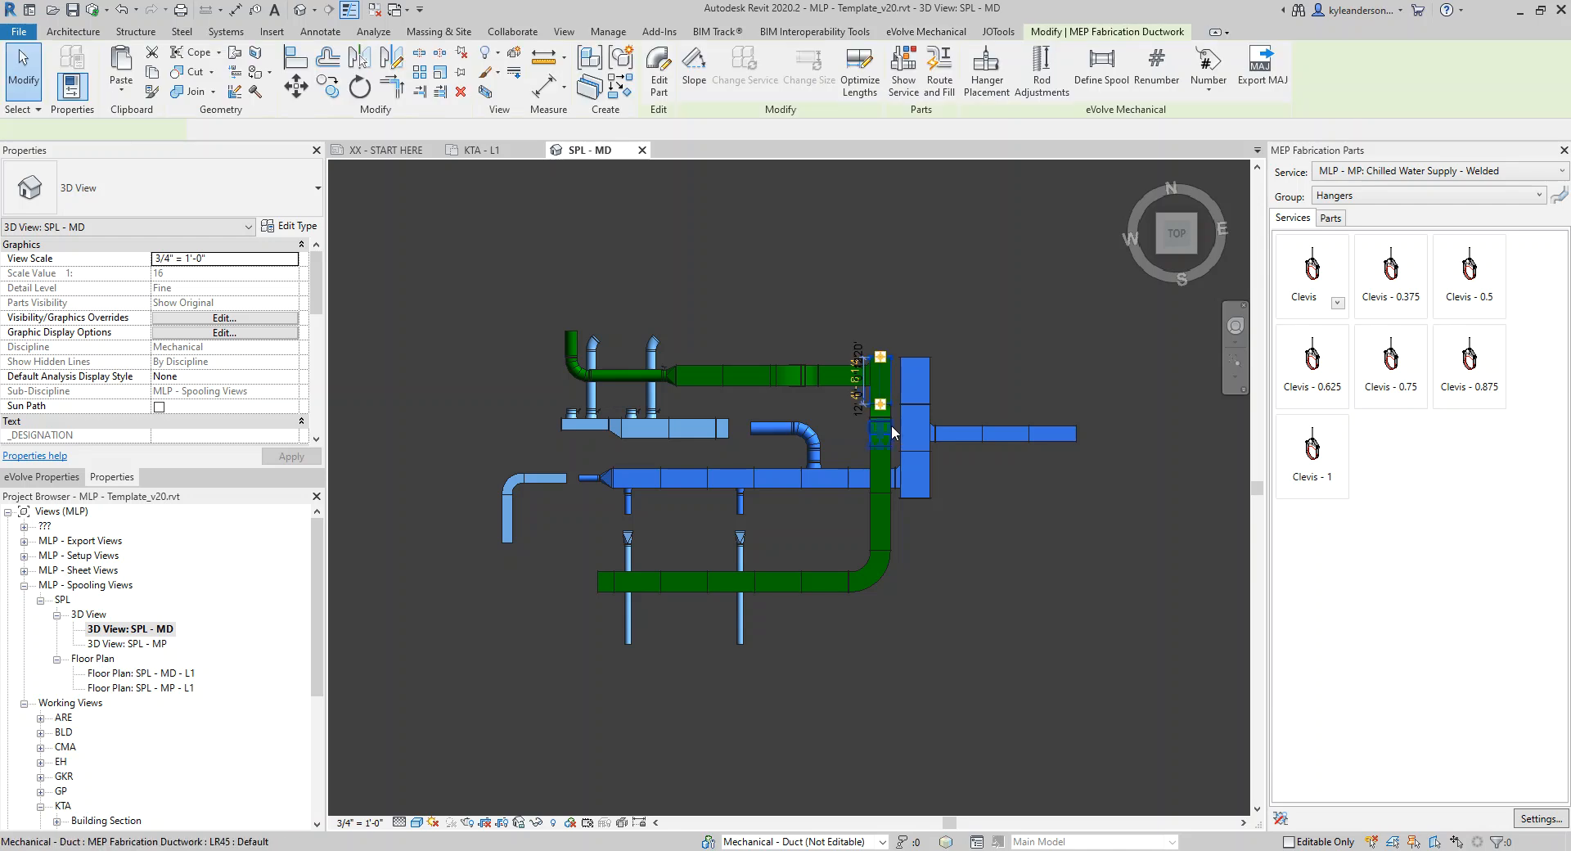
key(Tab)
click(890, 431)
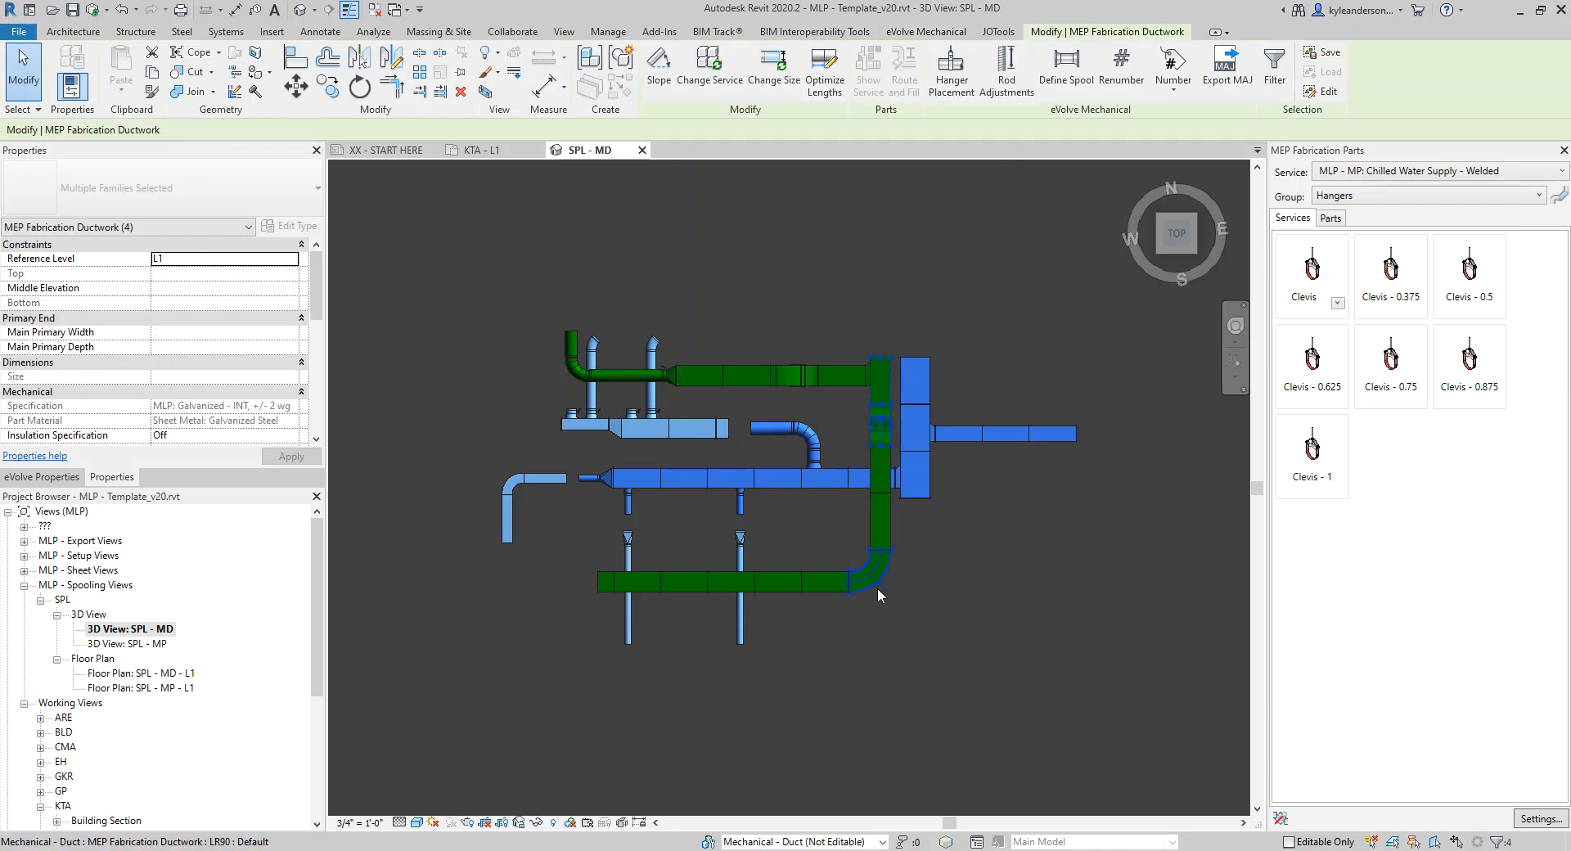
key(Tab)
click(886, 540)
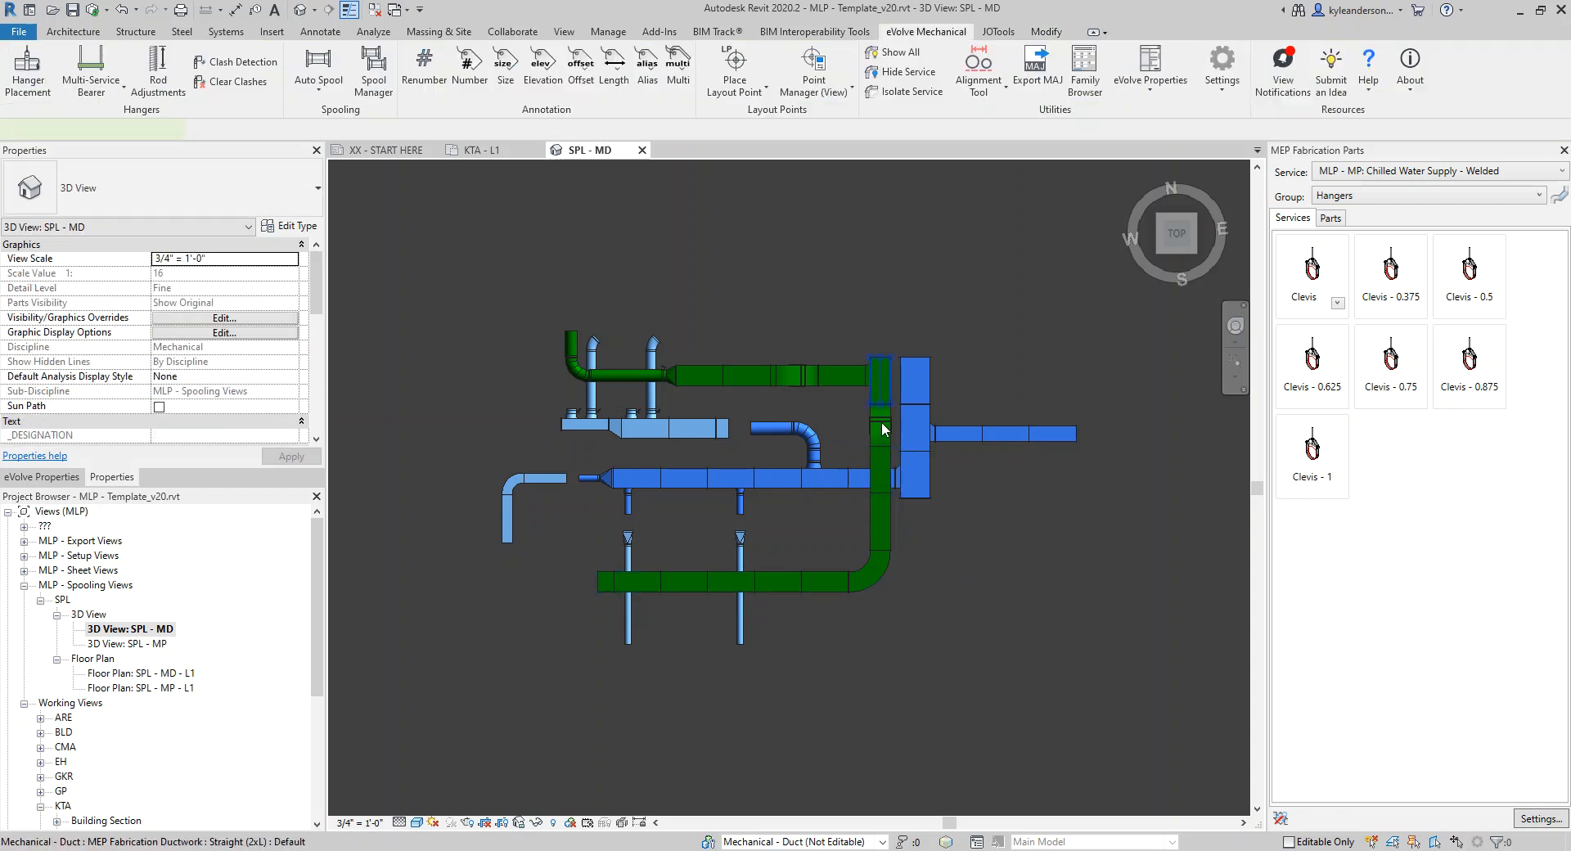
click(883, 540)
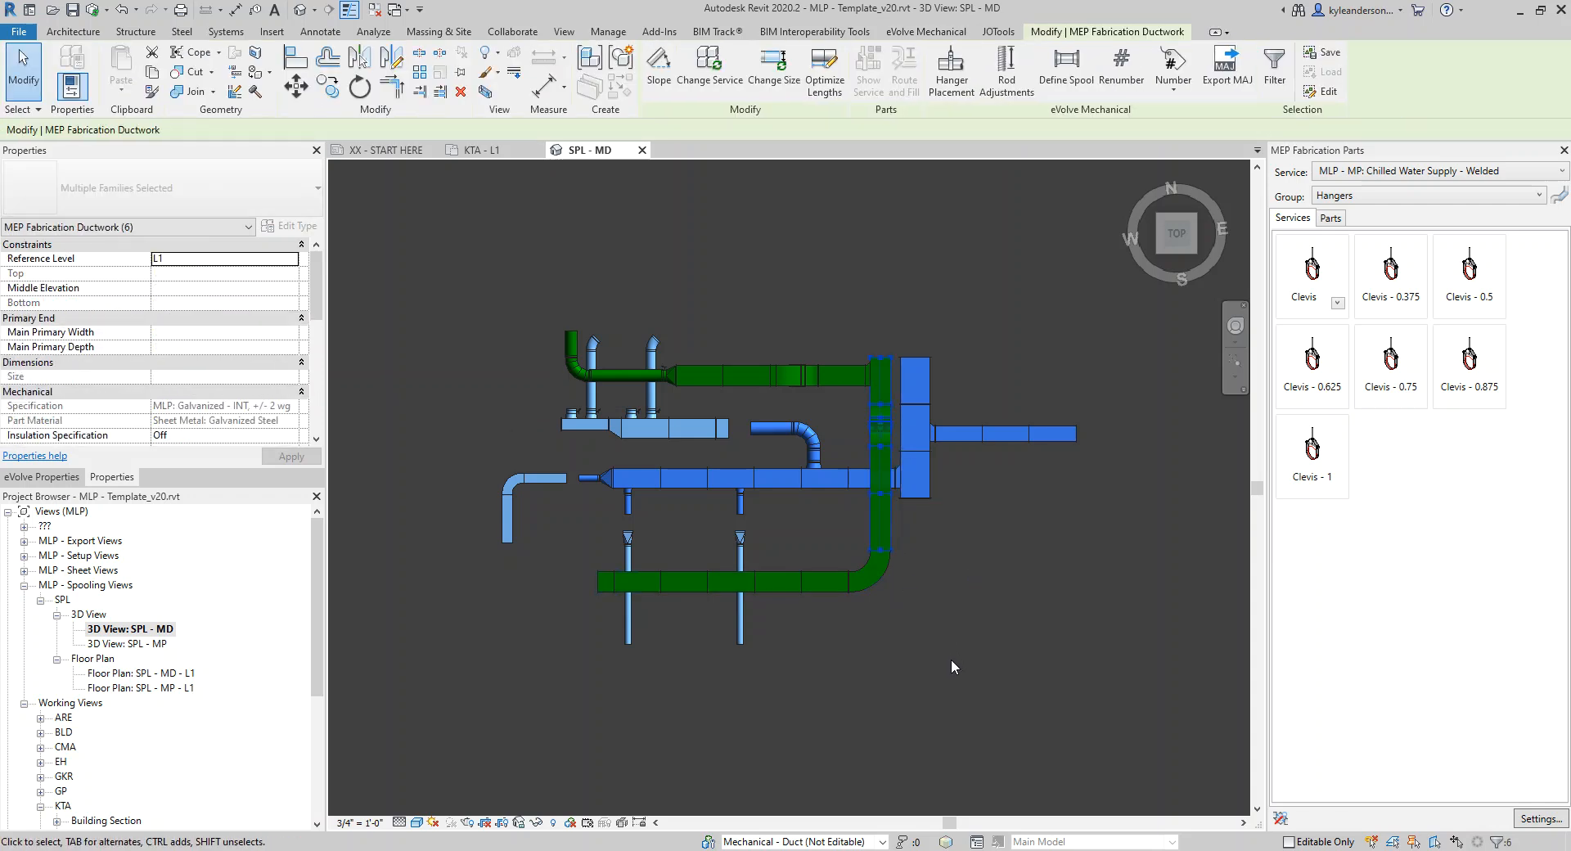
click(909, 605)
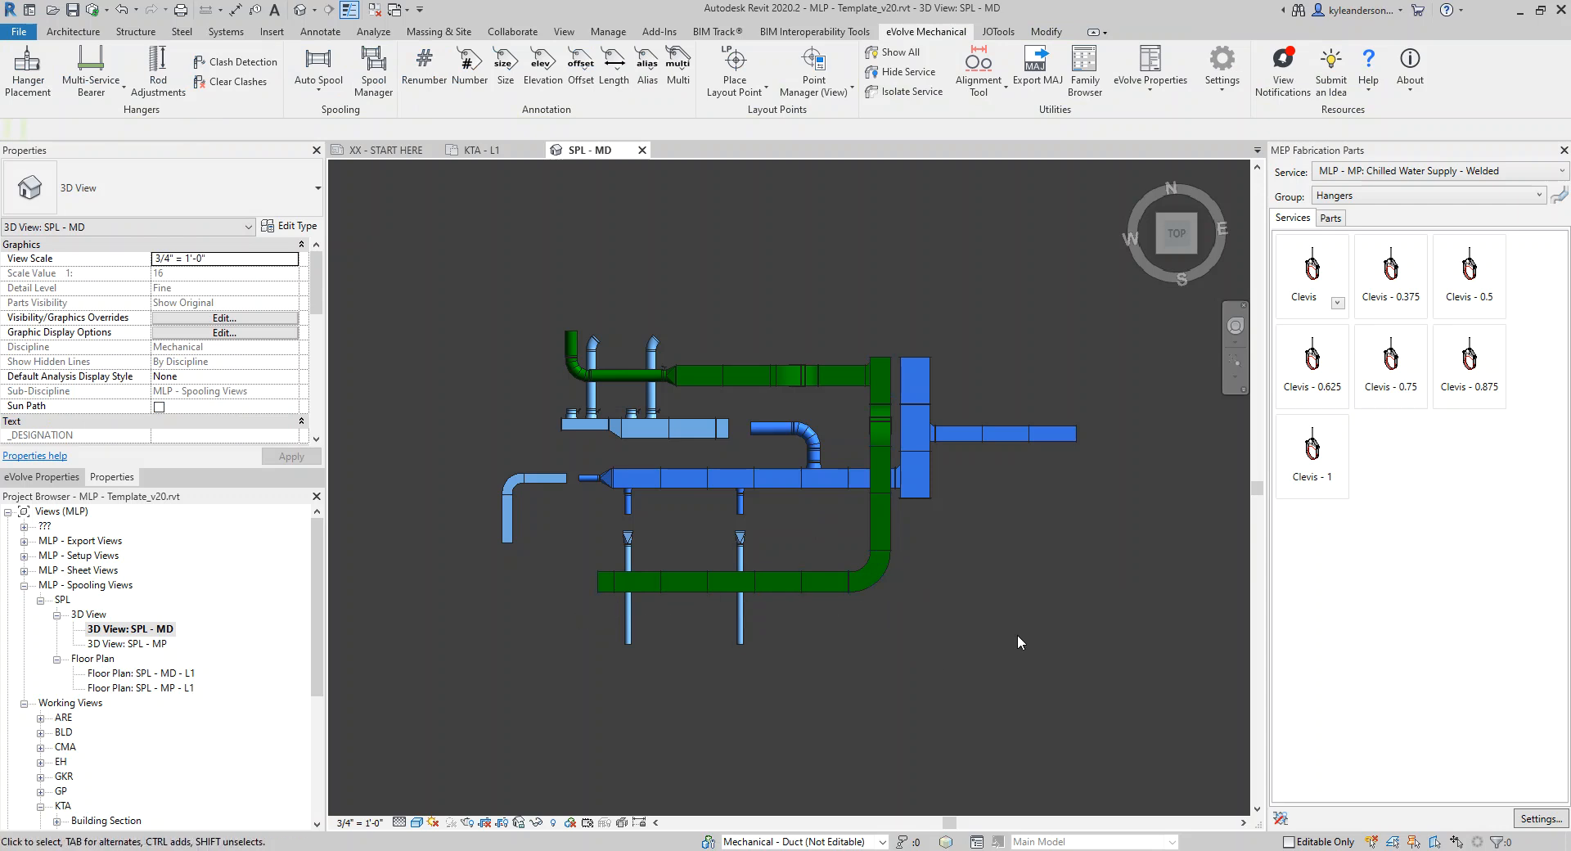
- Select the green run from its north end through the elbow and first straight beyond it, and clear the selection
click(886, 381)
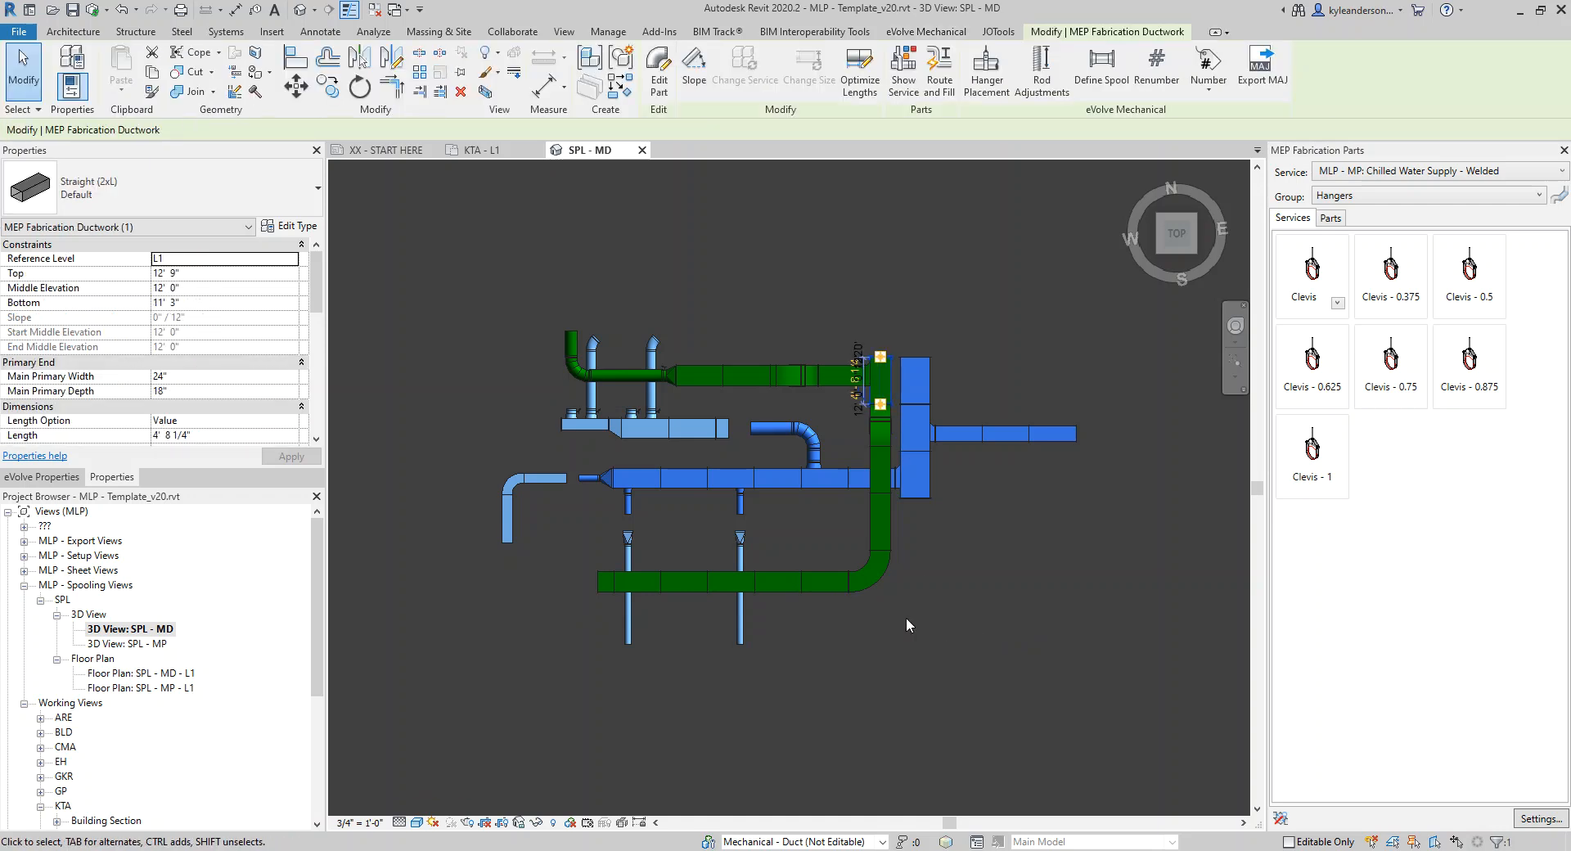
key(Tab)
click(827, 589)
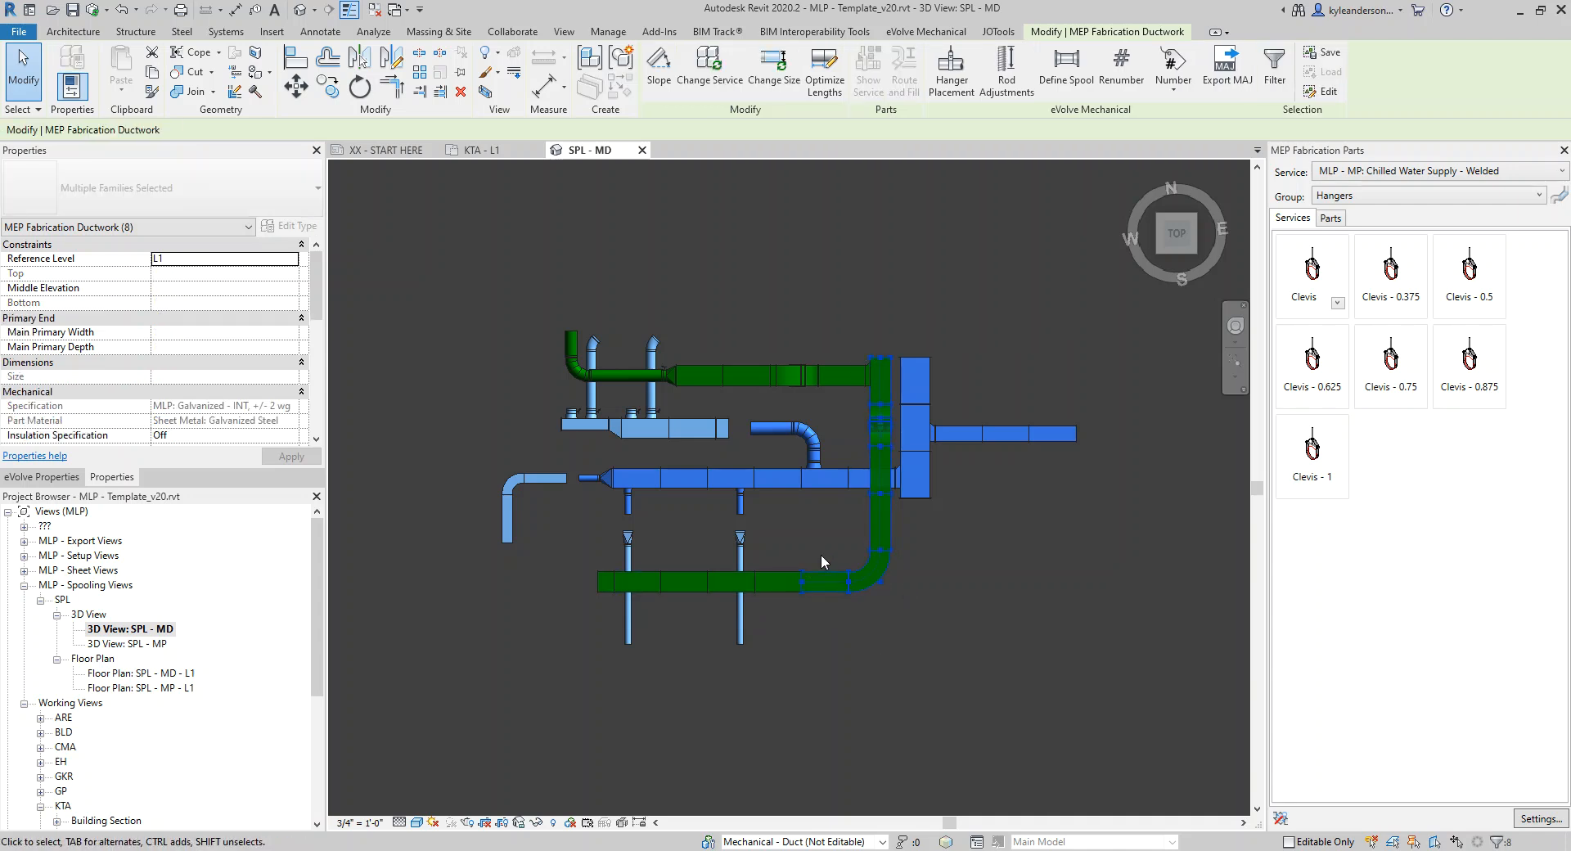
key(Escape)
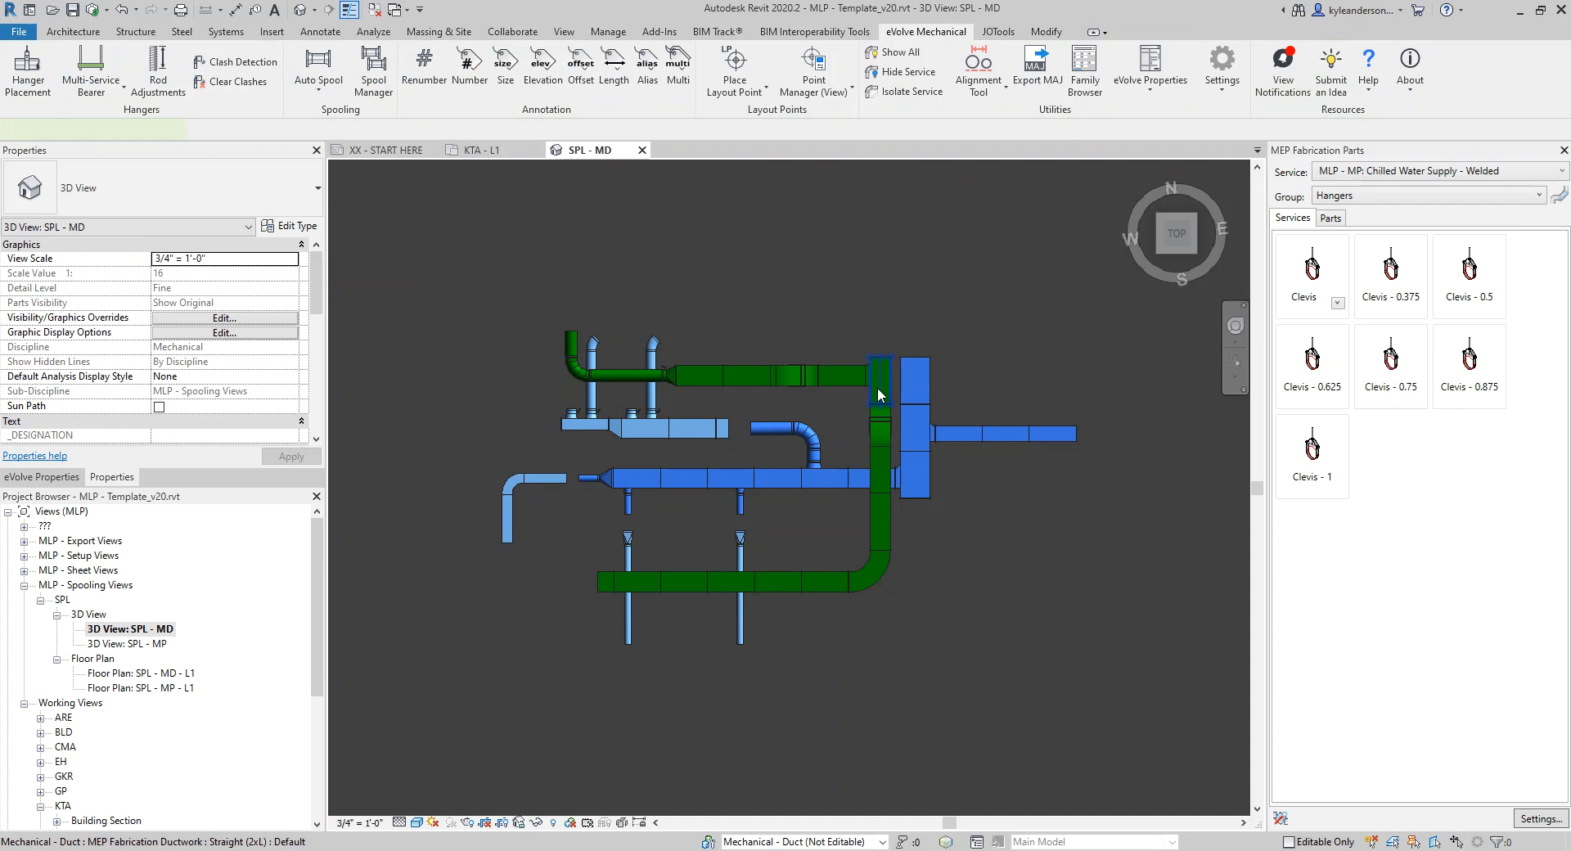
- Select the green run from its north end all the way to its west end, and clear the selection
click(877, 386)
key(Tab)
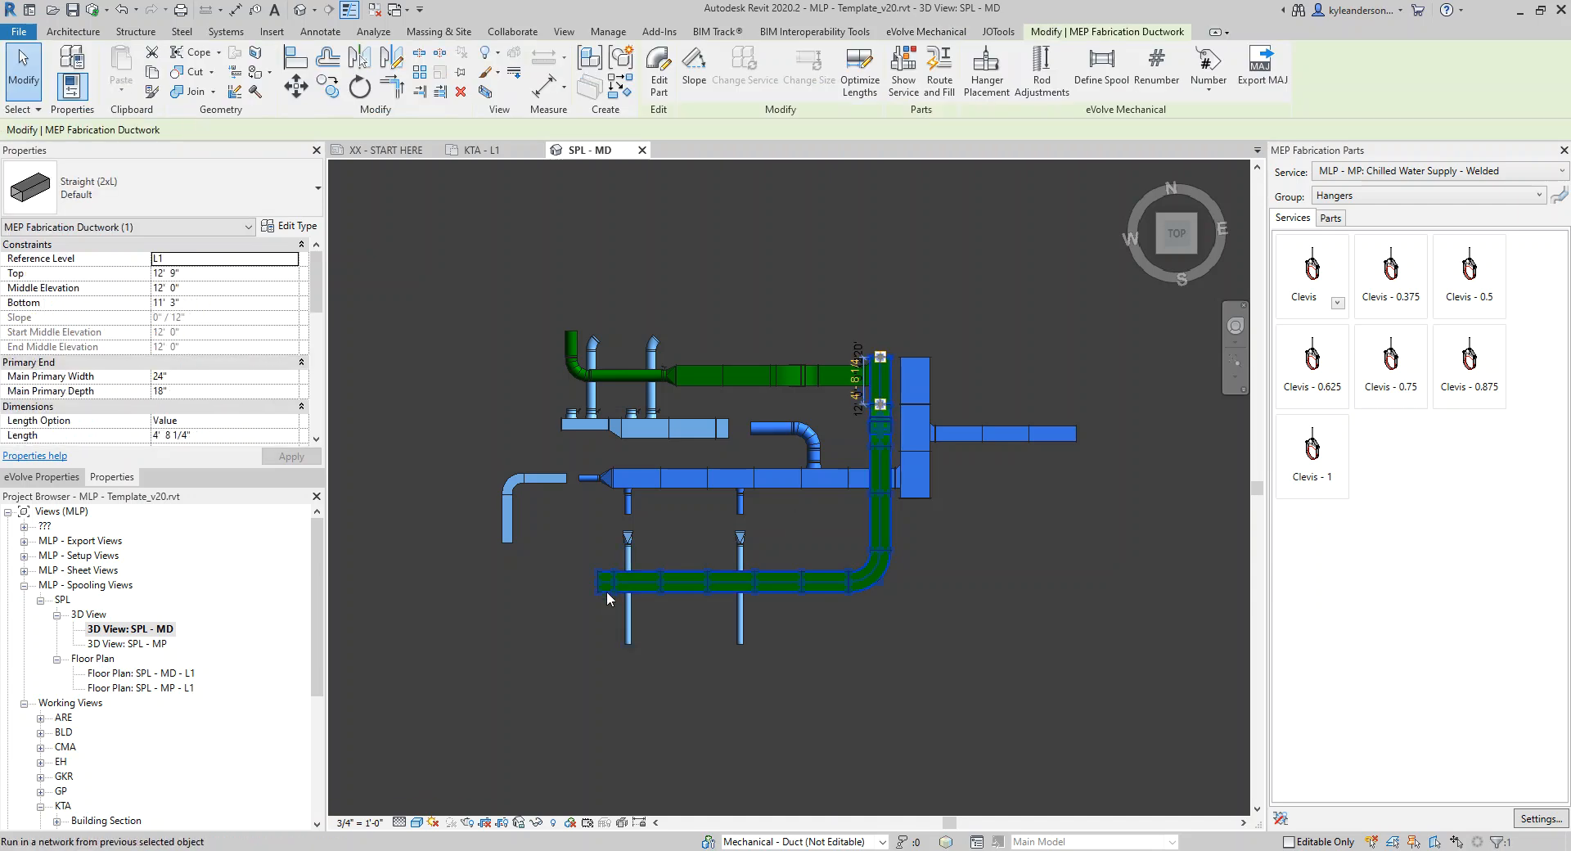
click(606, 592)
click(881, 374)
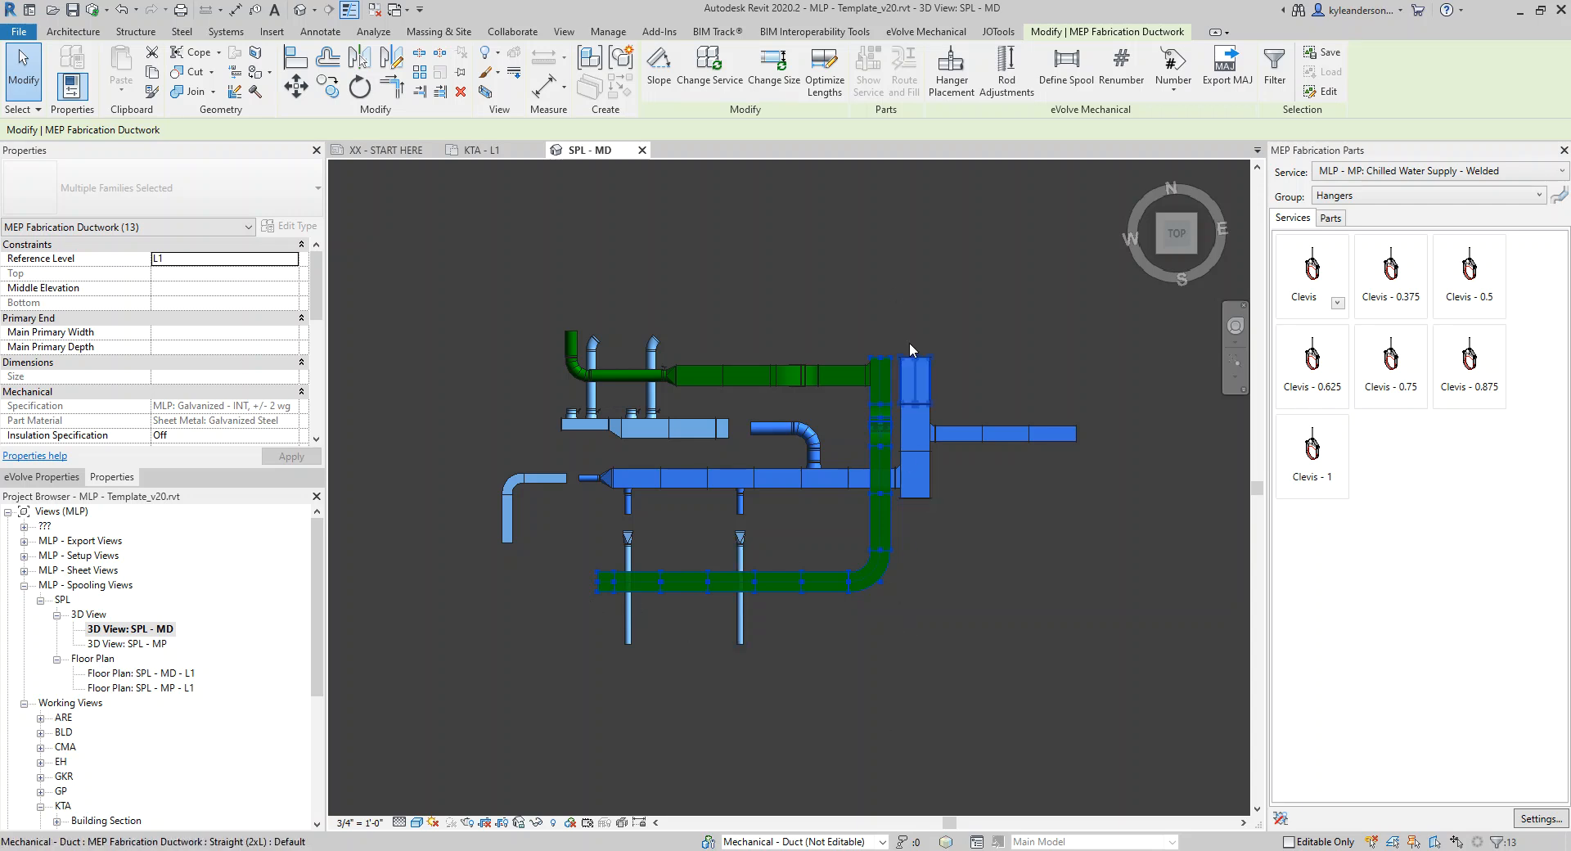
click(910, 615)
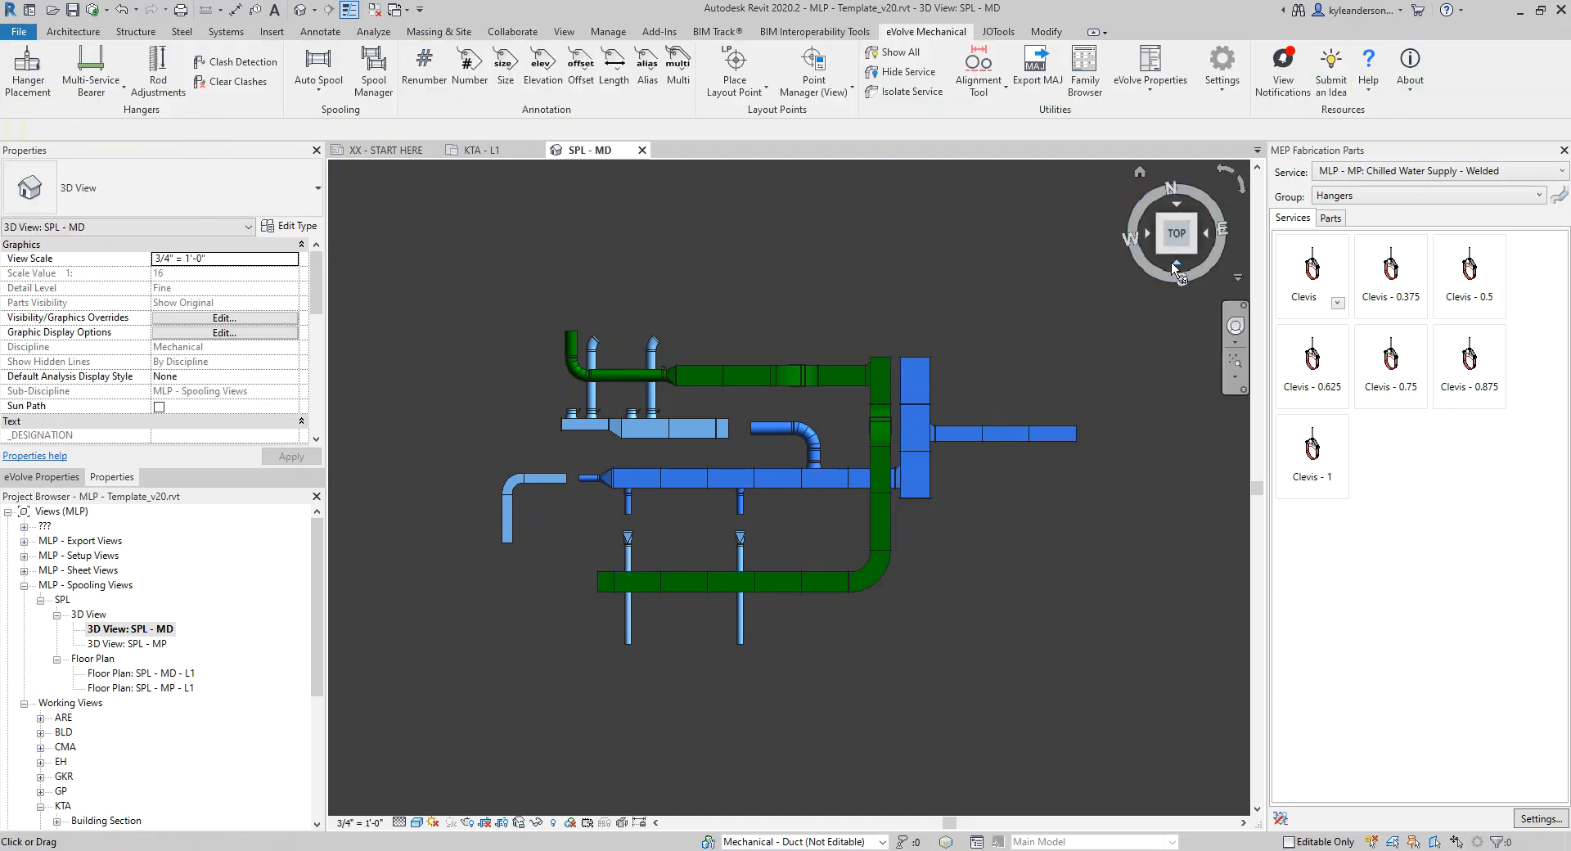
- Return the model to the isometric view and open the Auto Spool options
click(1176, 266)
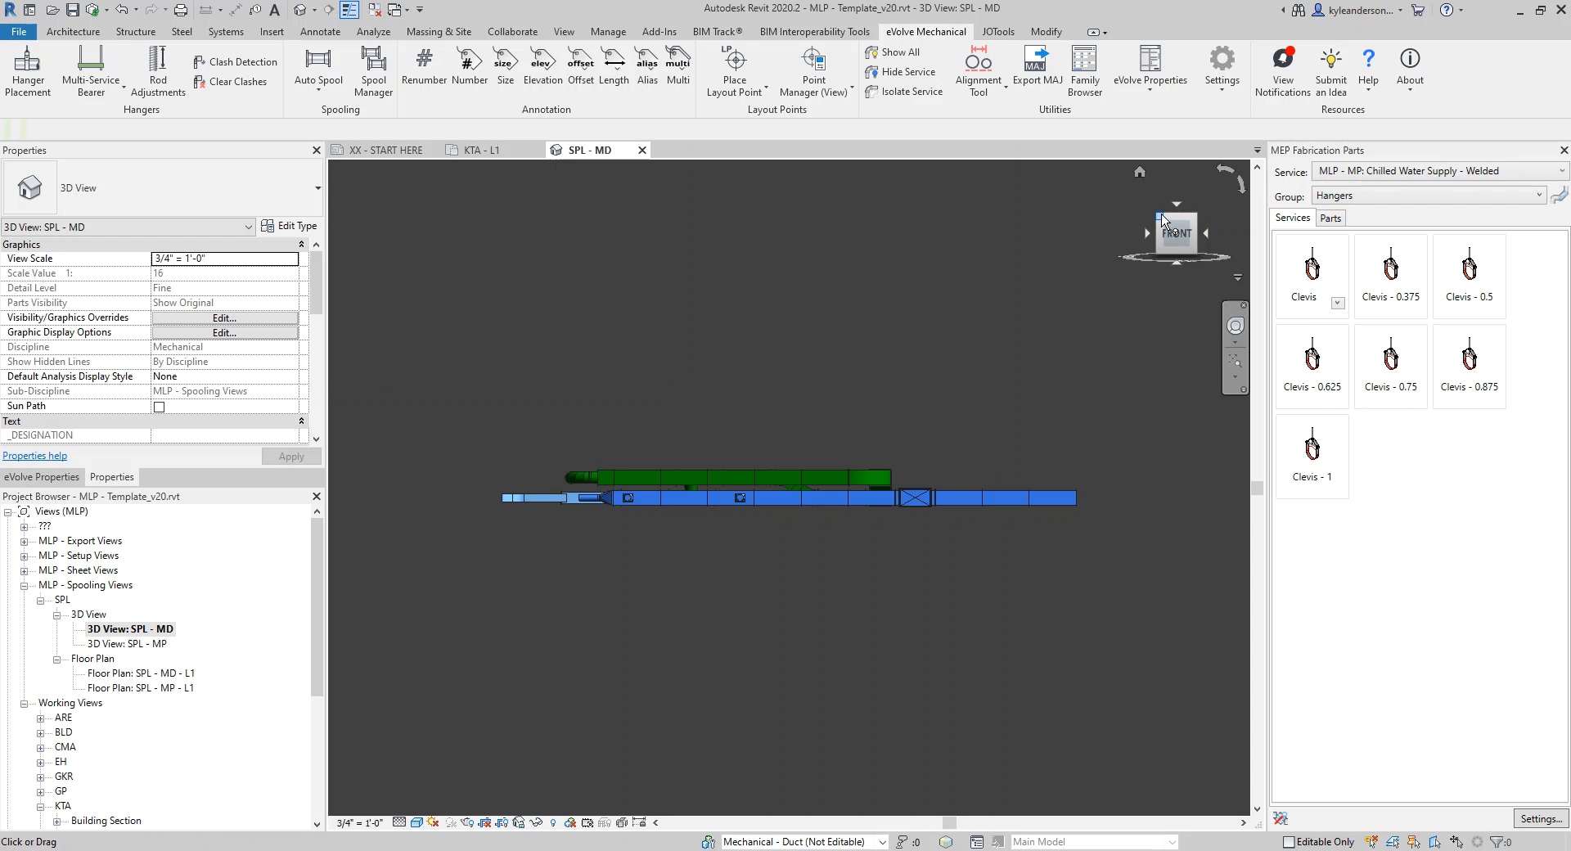
click(1198, 217)
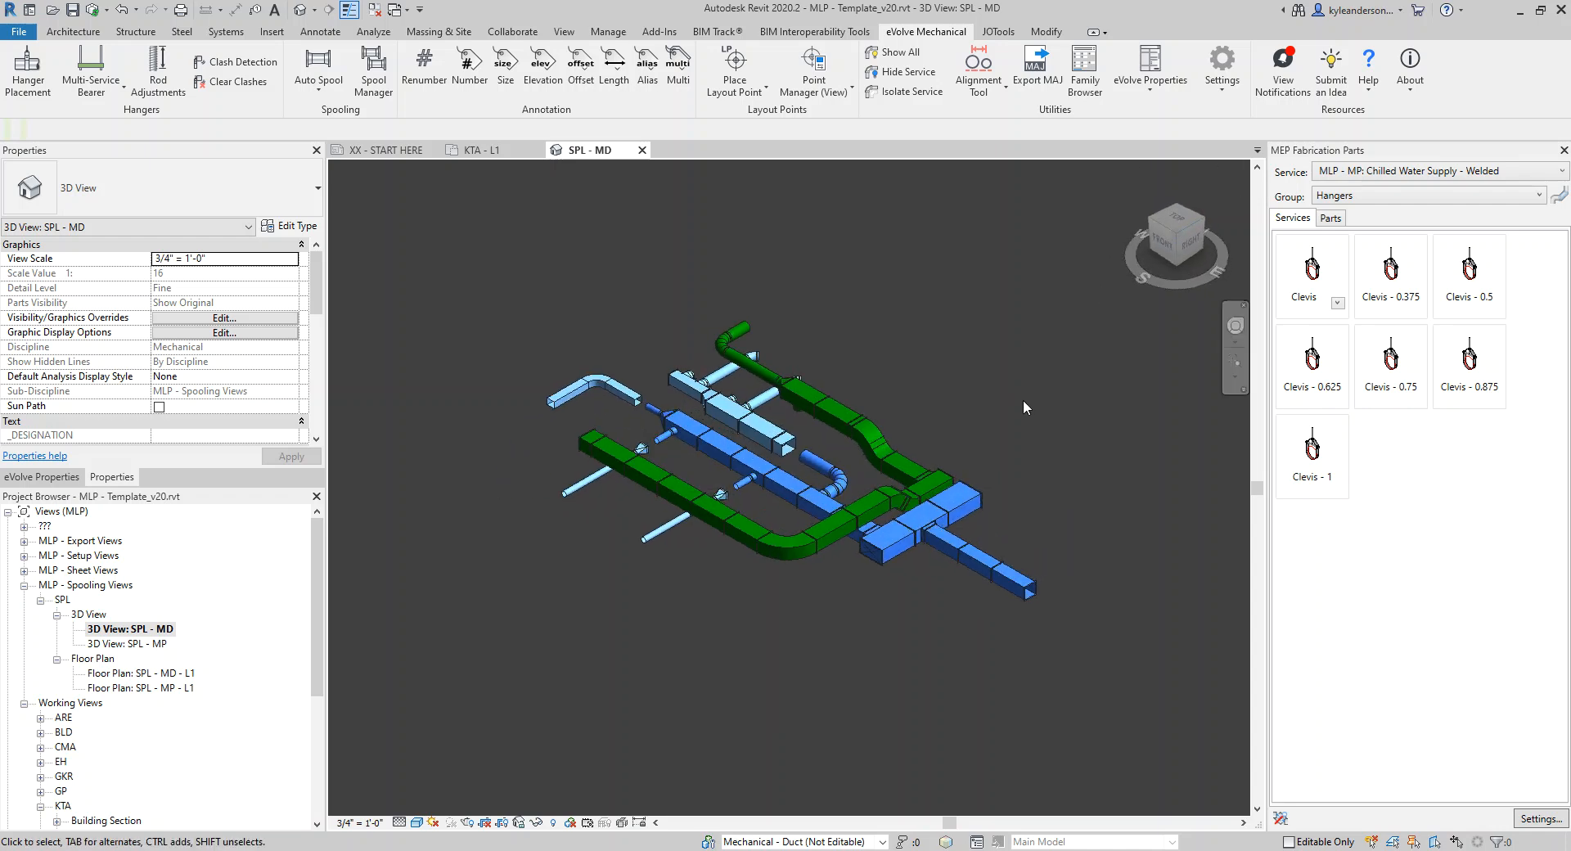
click(318, 64)
drag(560, 604, 623, 381)
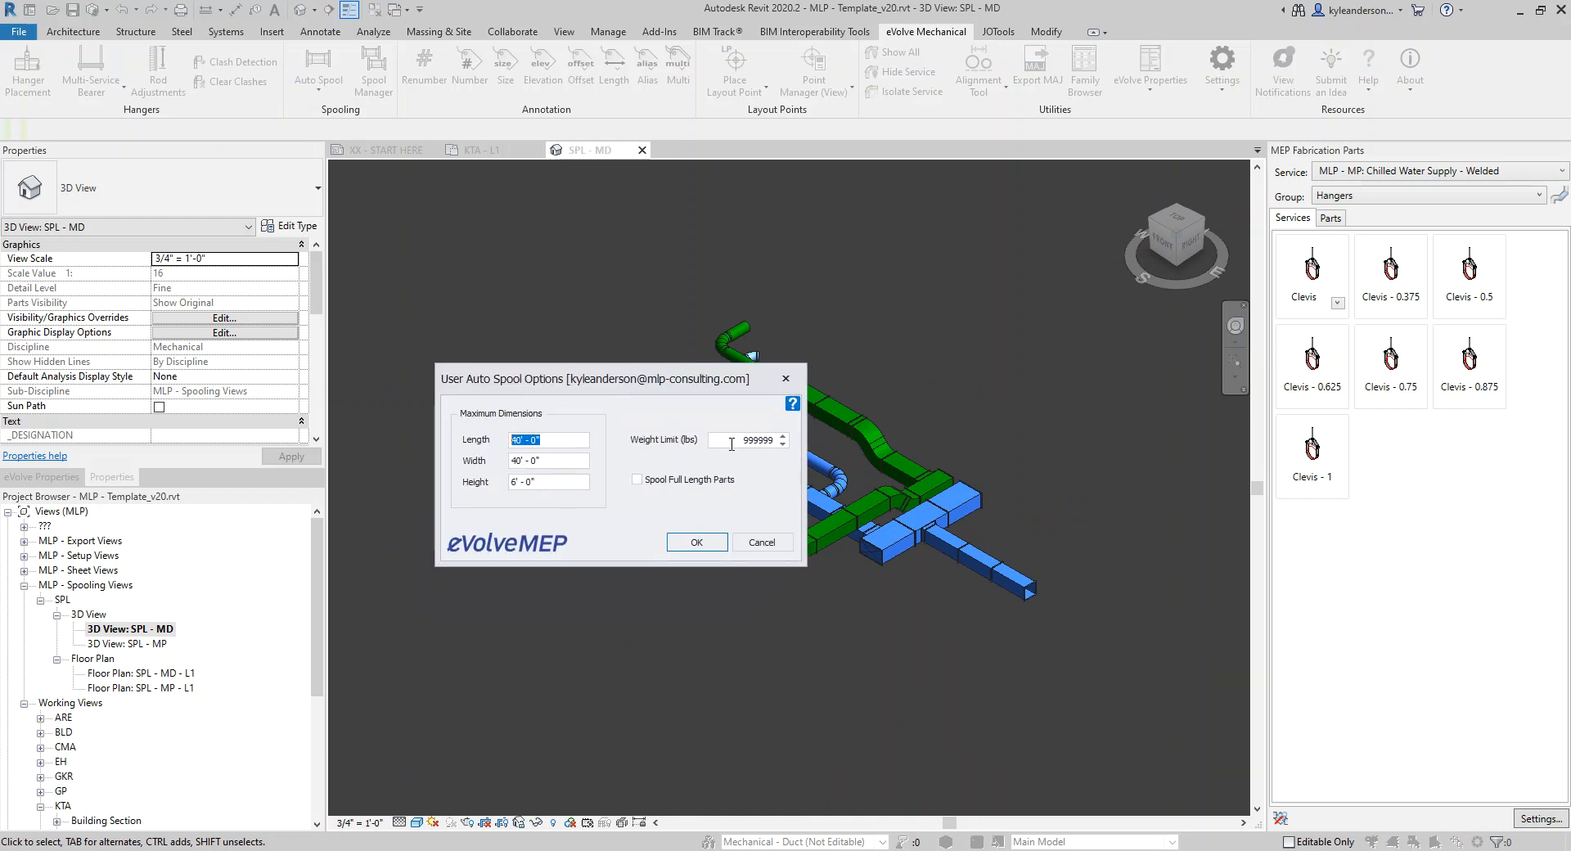
- Try a weight limit of 1,000 lbs in the Auto Spool options and accept the settings
click(774, 440)
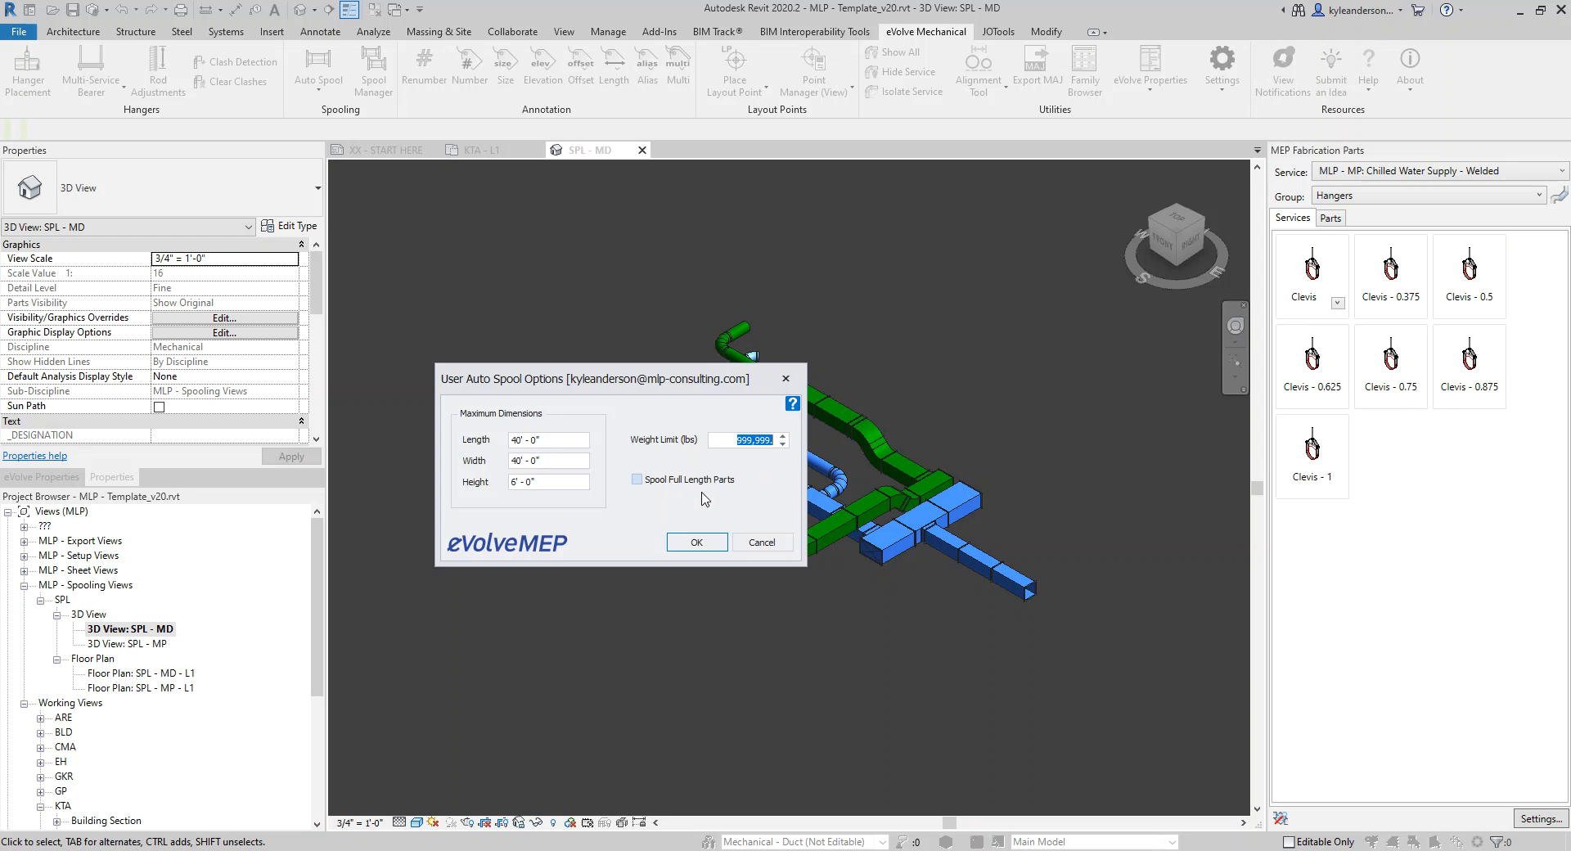
drag(664, 391, 676, 469)
drag(621, 594, 618, 599)
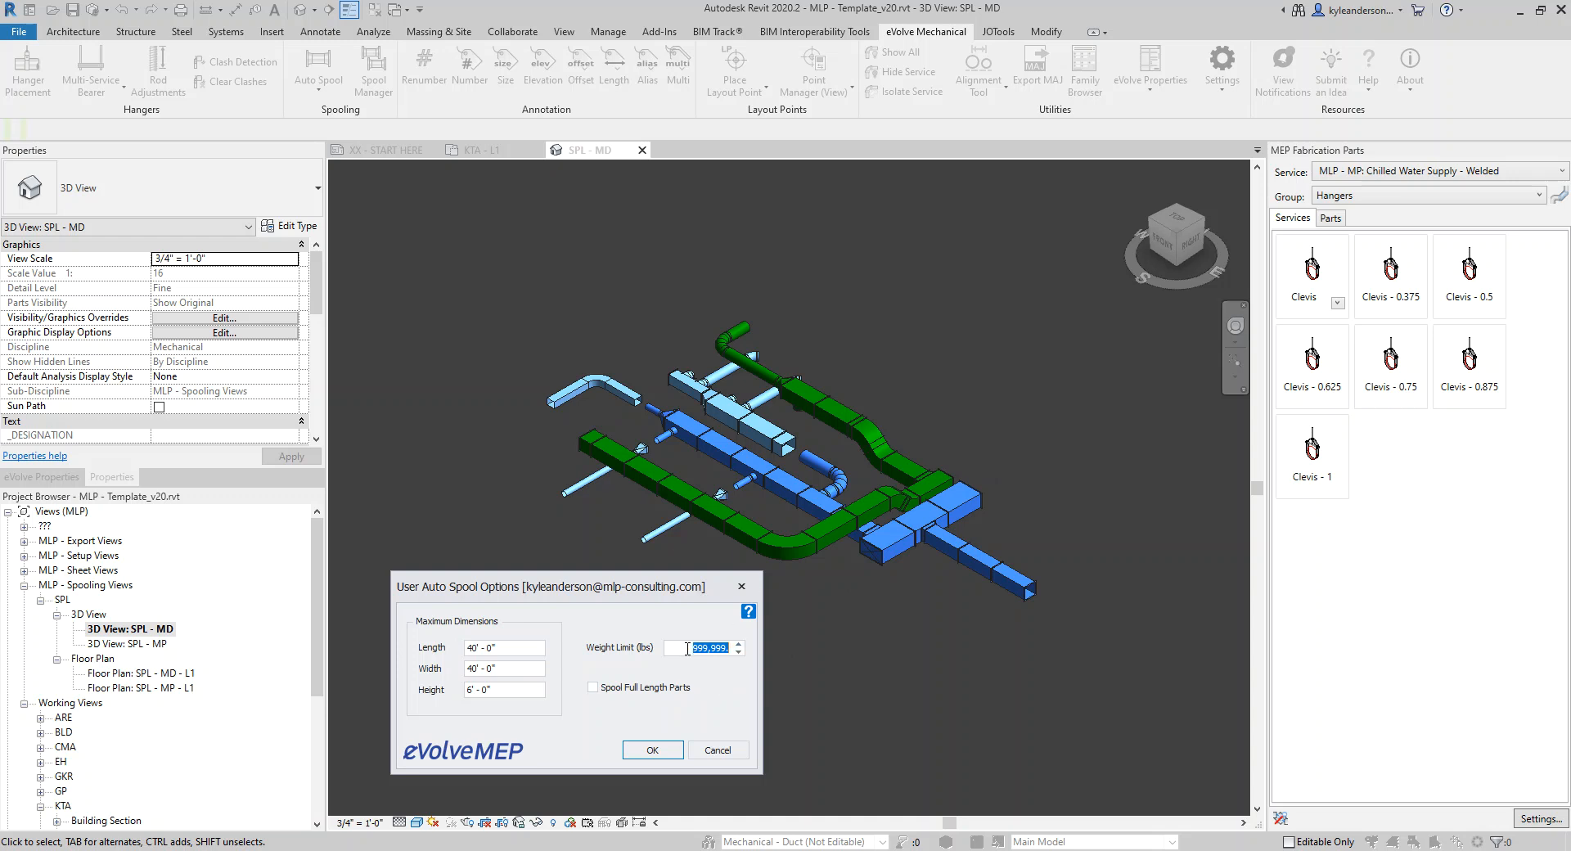
text(1,)
text(000)
text(.)
text(.)
key(BackSpace)
text(.)
key(BackSpace)
click(652, 752)
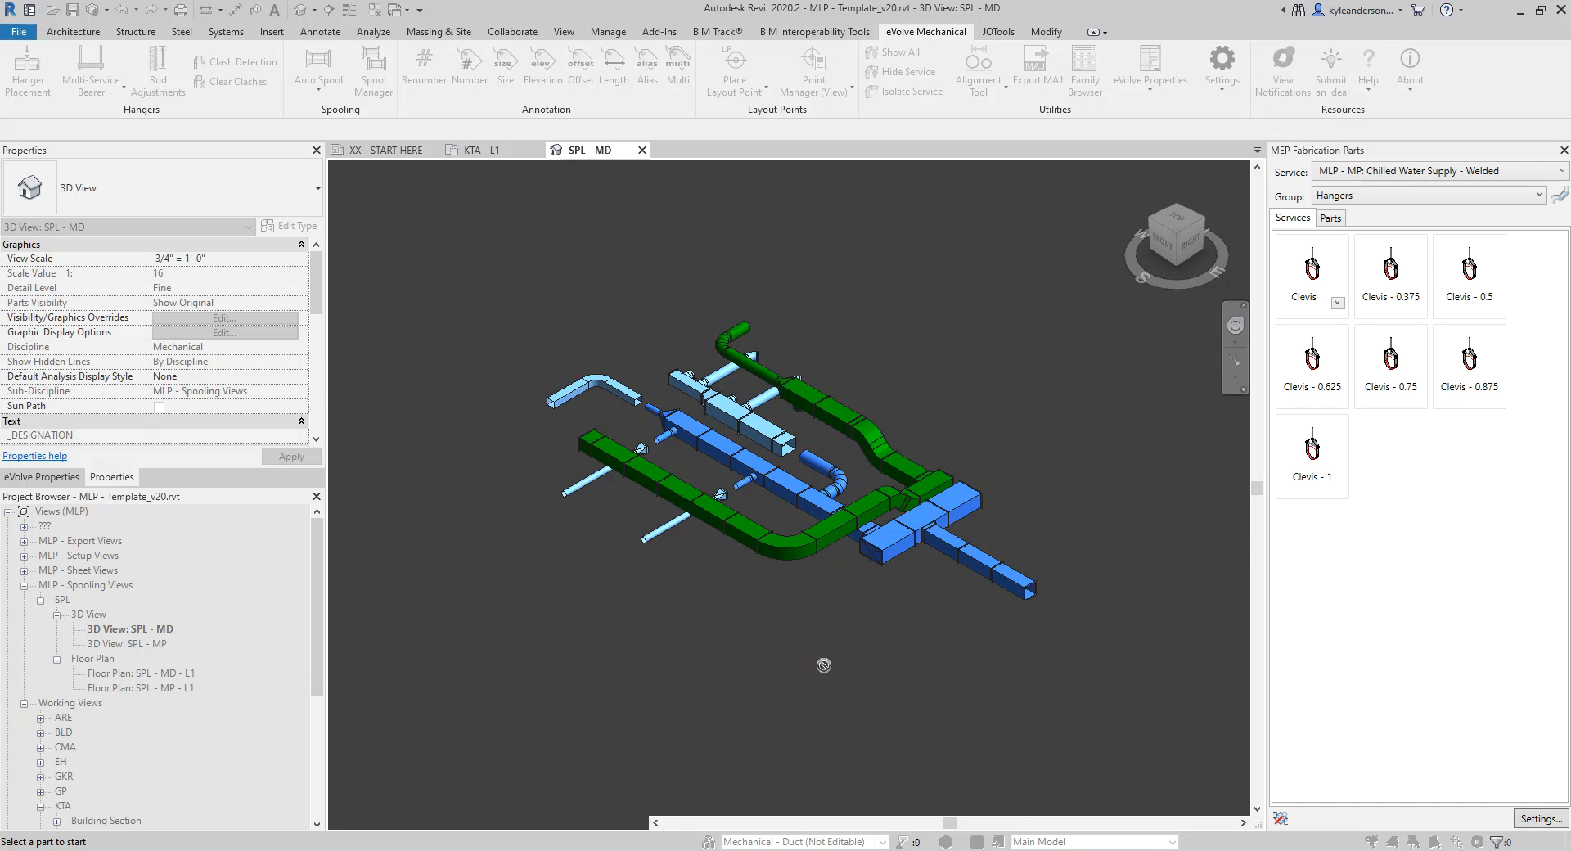
- Auto-spool the green ductwork starting at the piece beside the large blue duct, traversing toward the large elbow
click(939, 489)
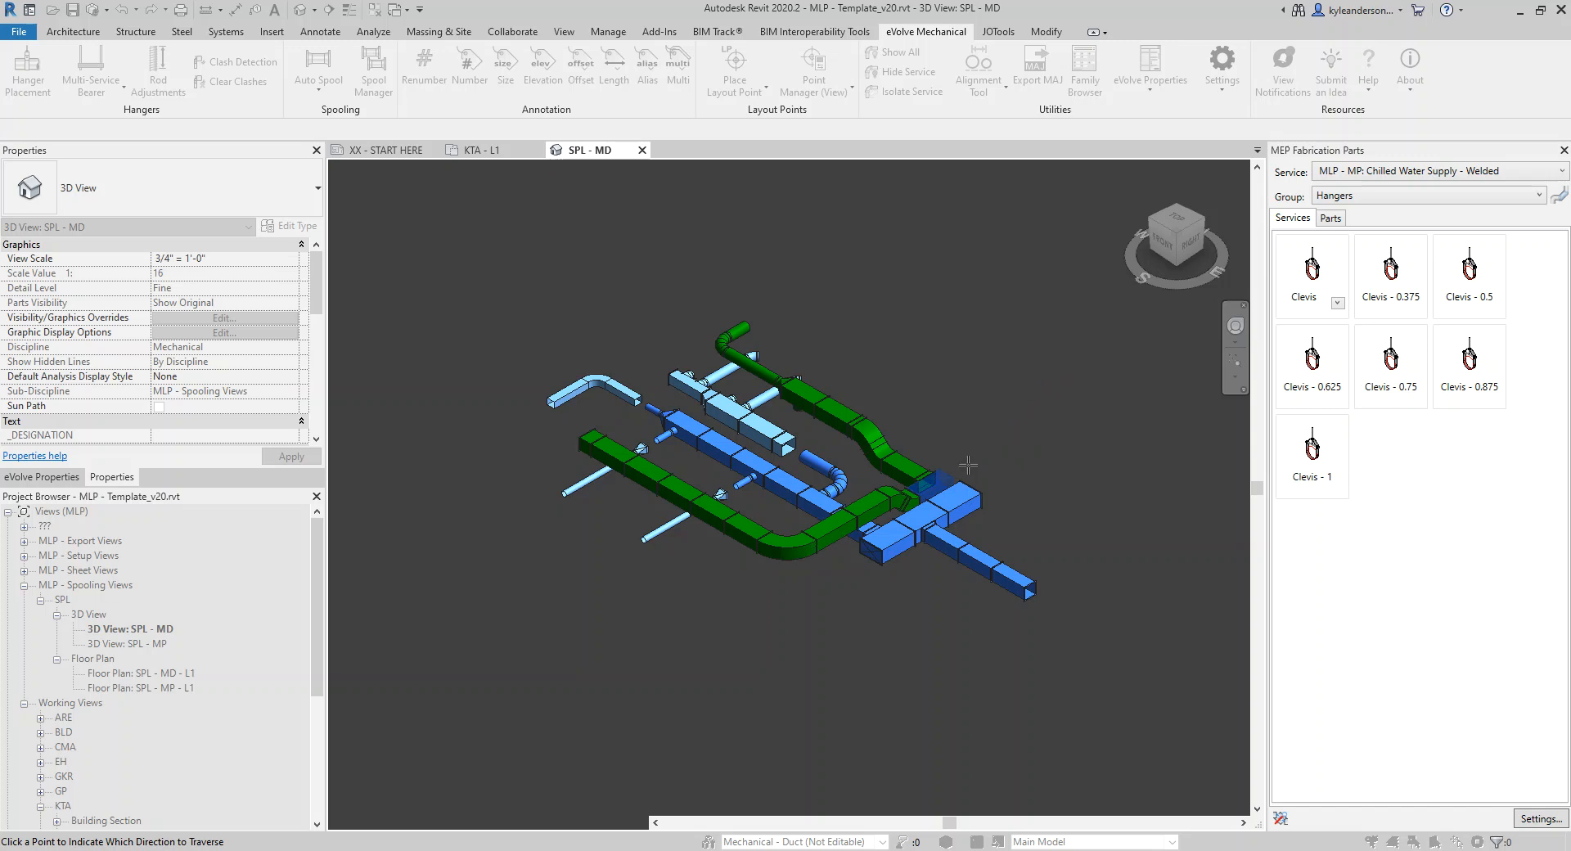
click(787, 549)
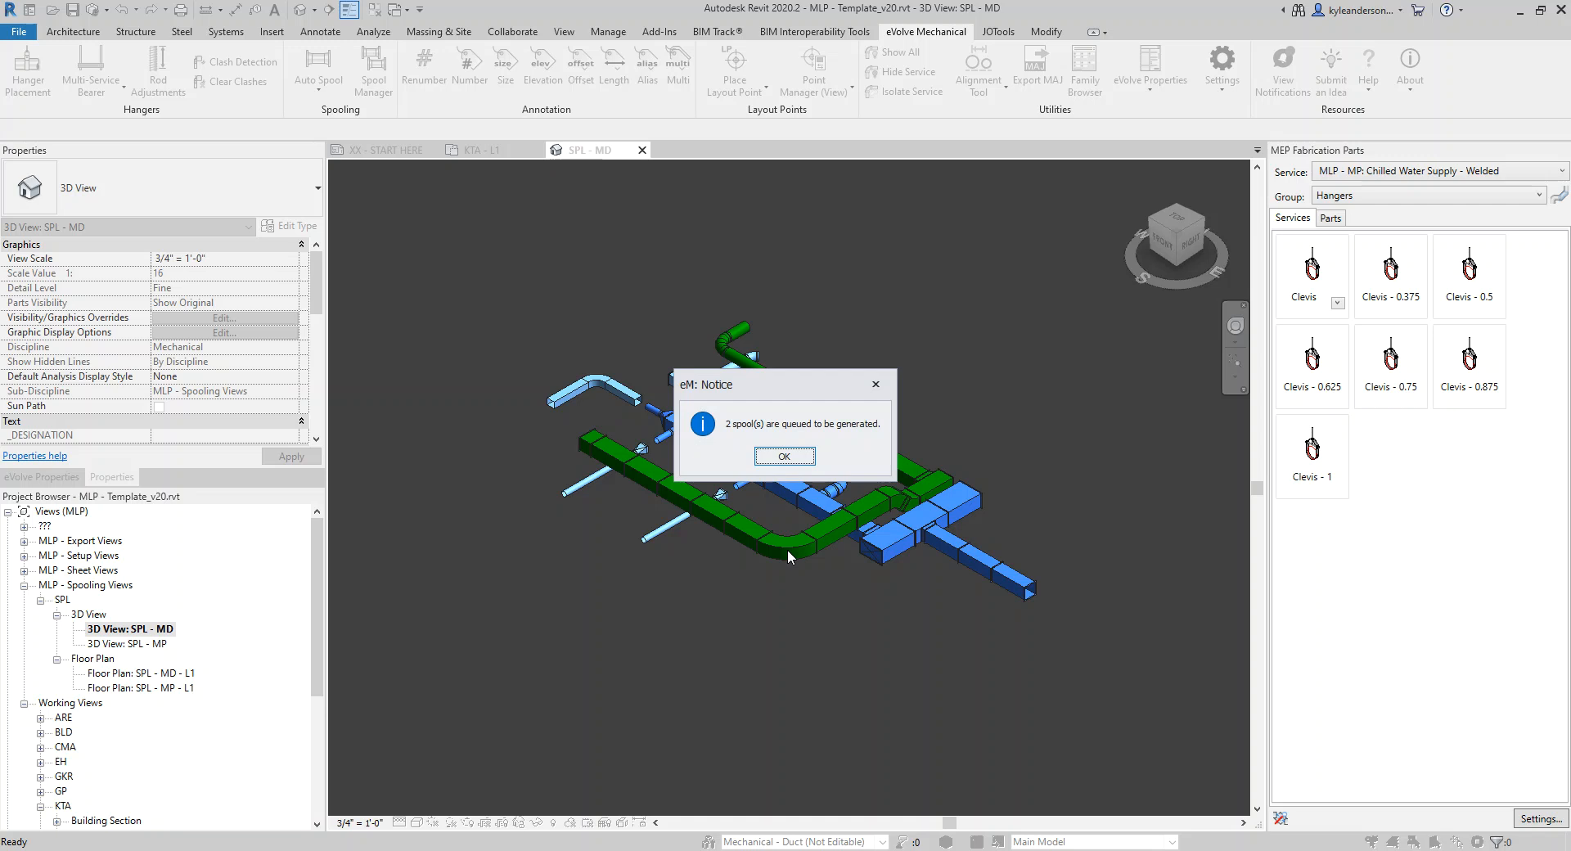
click(784, 457)
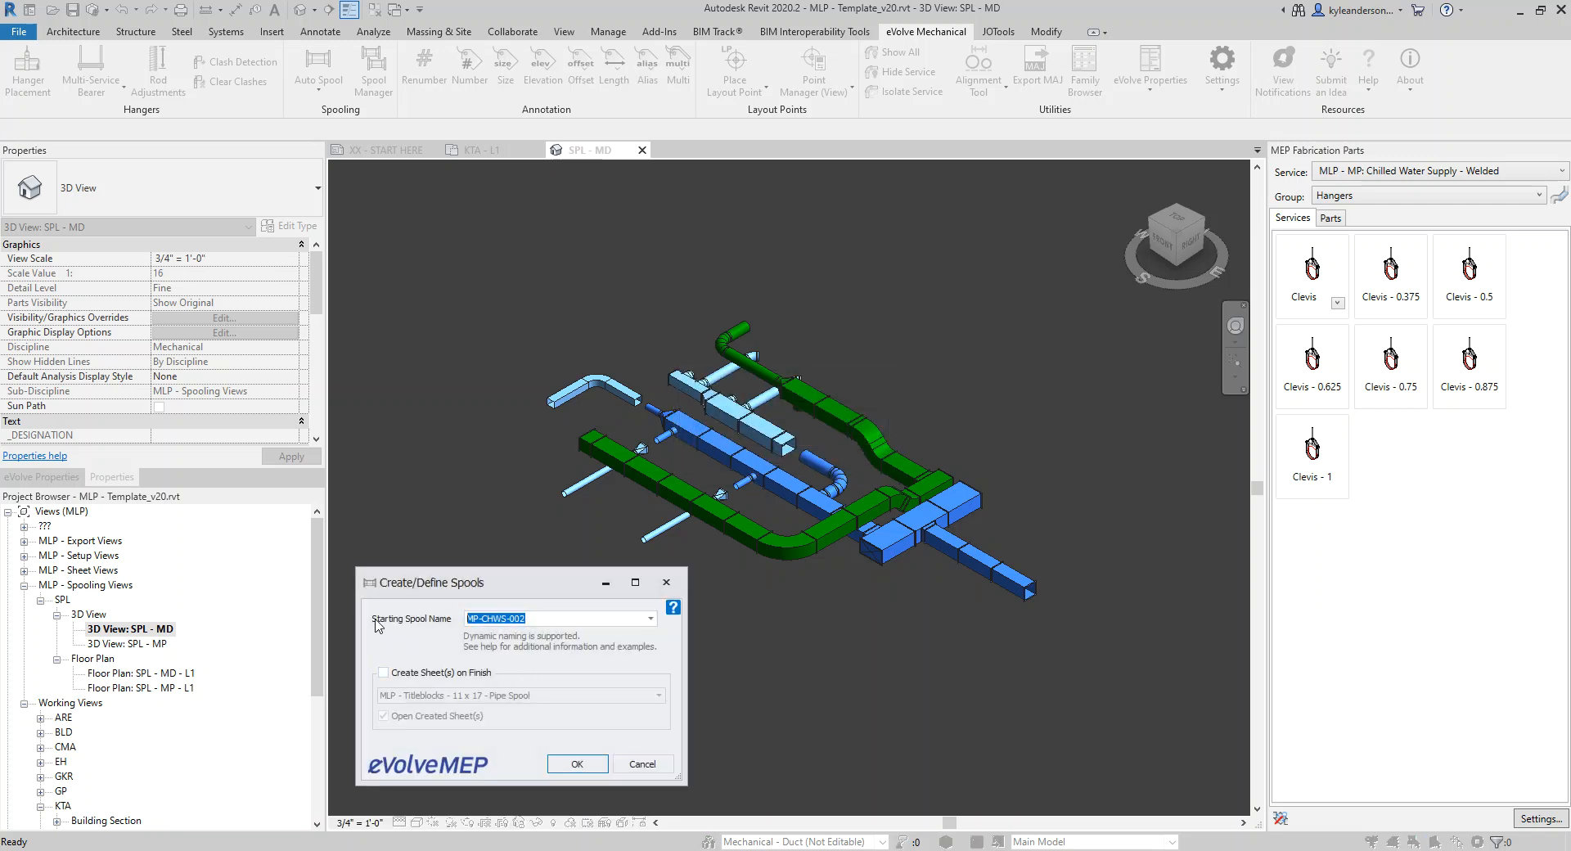
- Set the starting spool name to MD-RA-101 and create the spools without sheets
drag(481, 589, 495, 576)
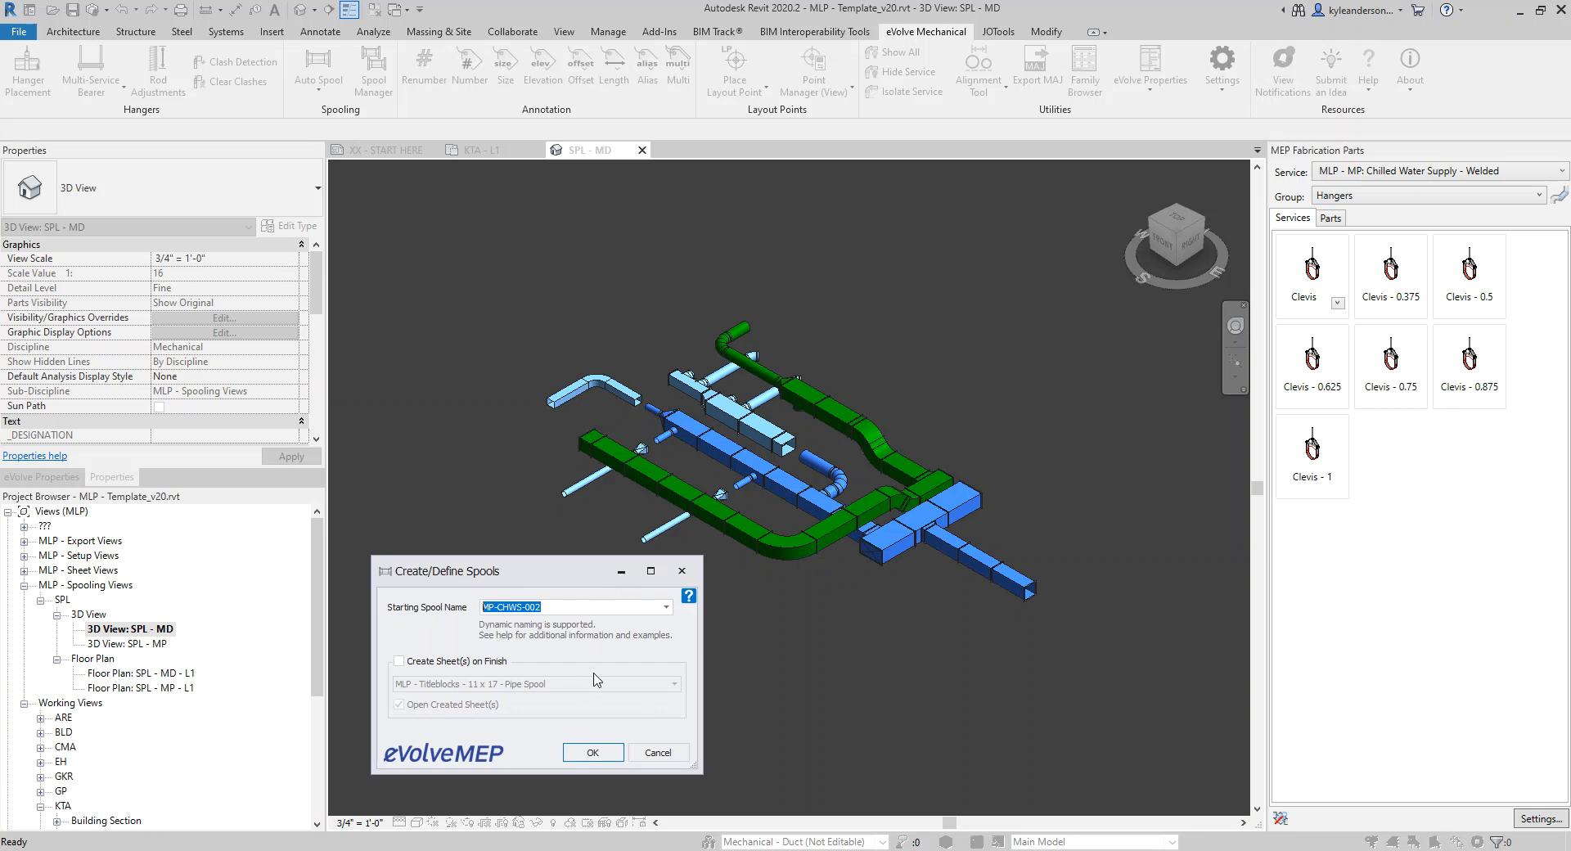
text(M)
text(RA)
text(101)
click(608, 748)
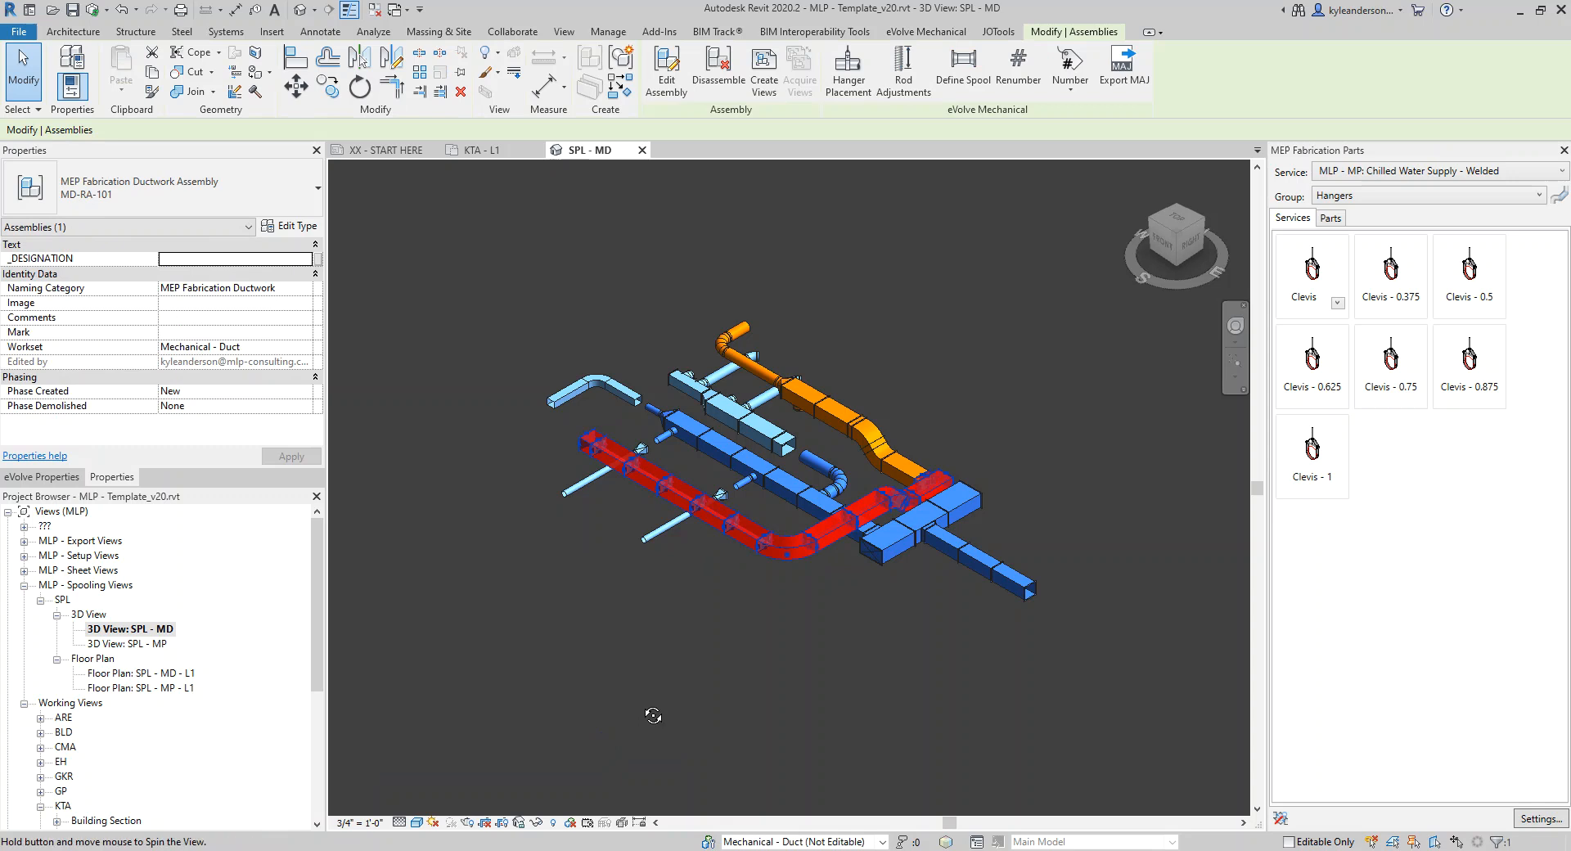
- Inspect the red and orange spool assemblies from another angle, and restore the full isometric view with nothing selected
shift+middle_drag(649, 715, 744, 750)
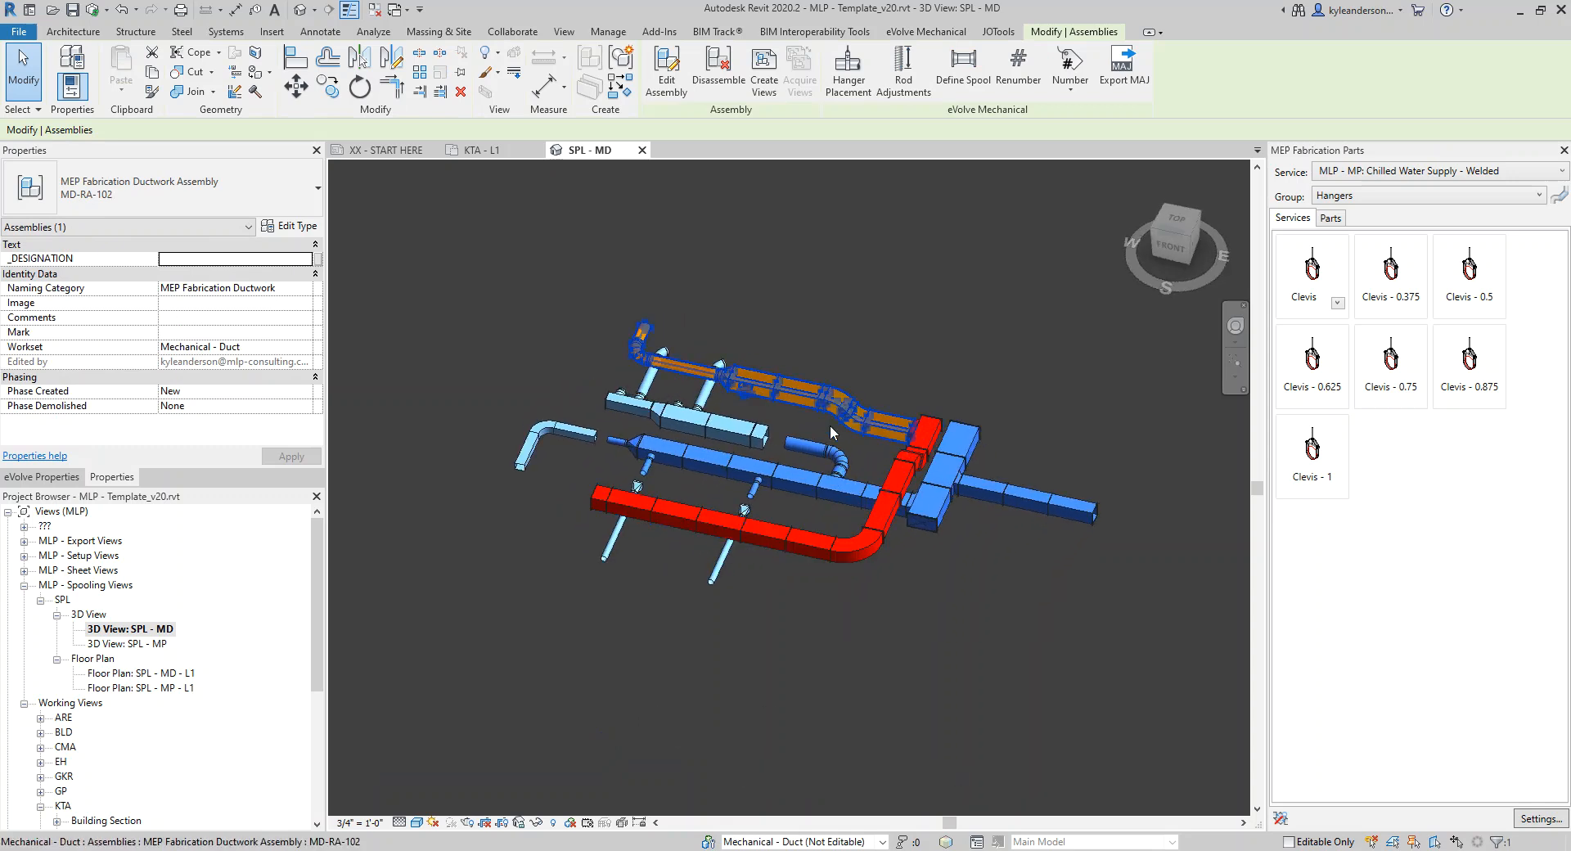
click(1195, 238)
click(1072, 460)
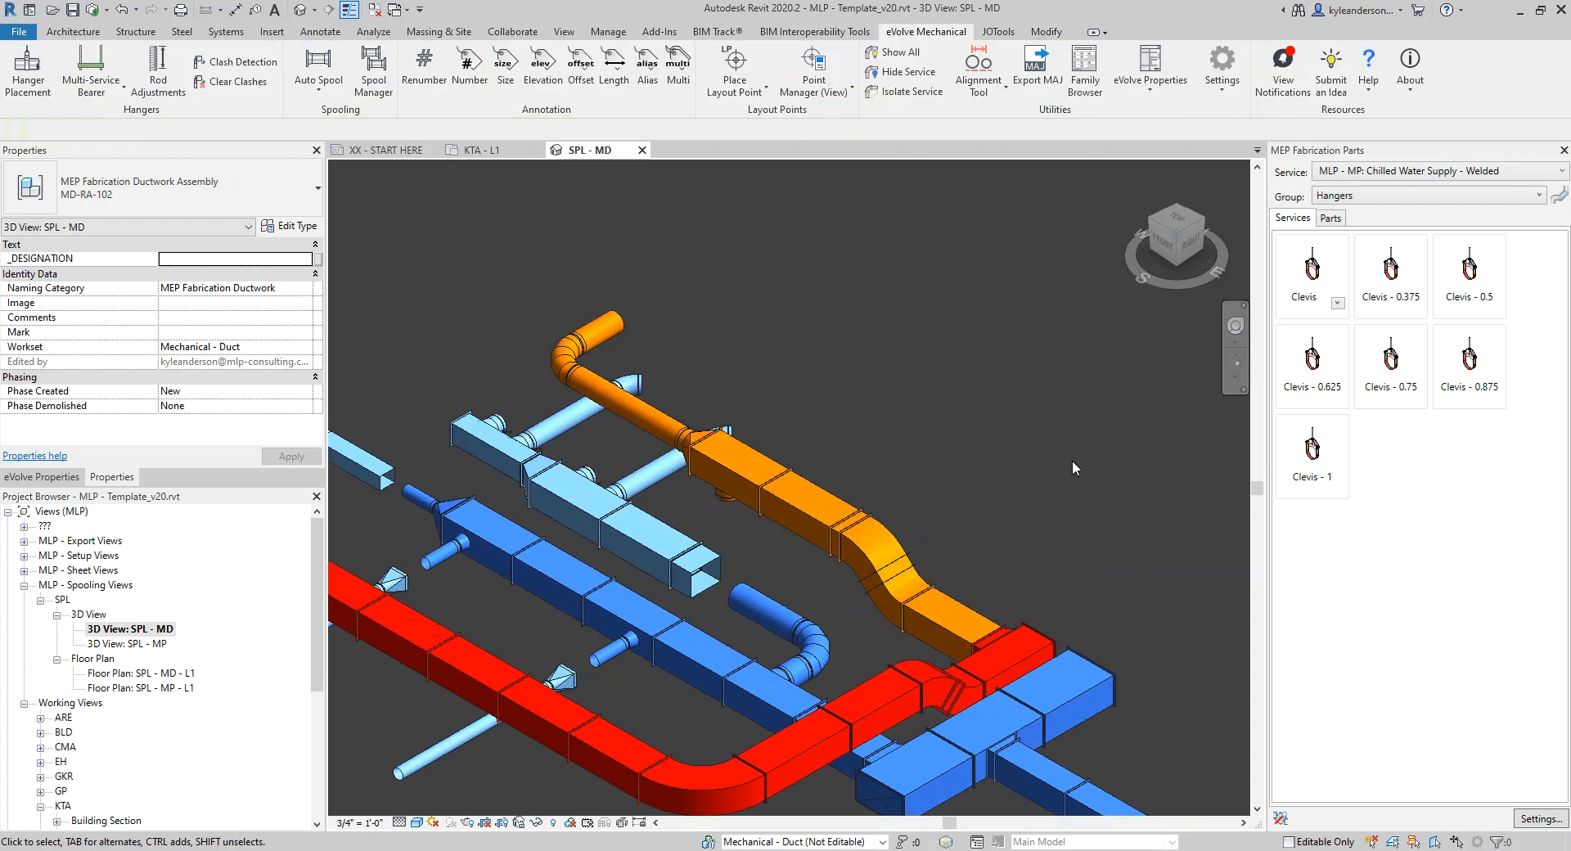
middle_click(1072, 460)
middle_click(1072, 460)
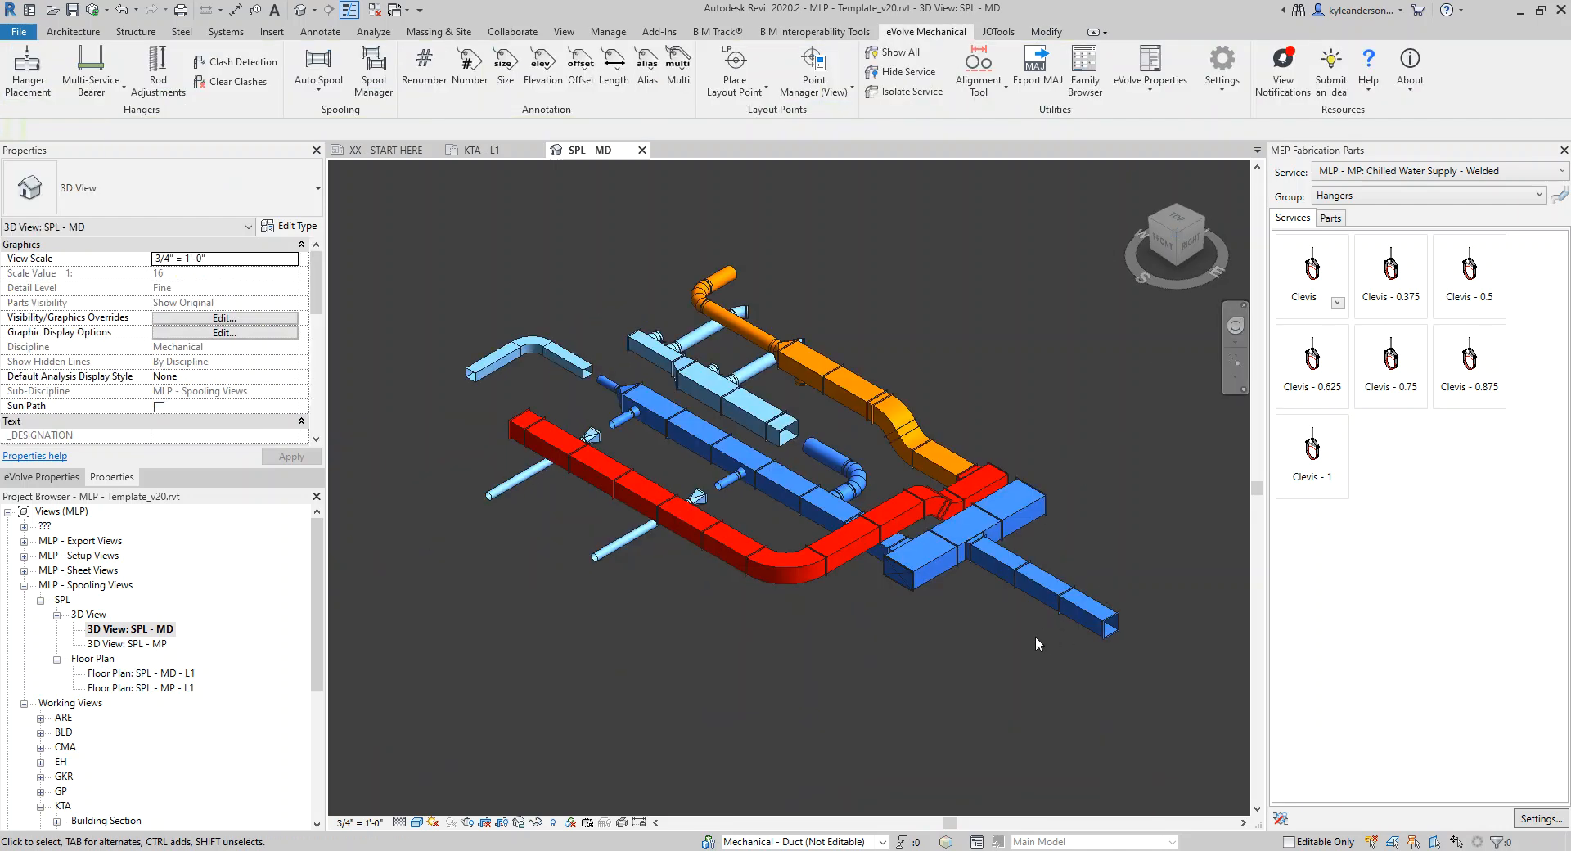
- Auto-spool the blue ductwork with the existing limits, starting at the large header's end piece beside the red duct and traversing toward its opposite end
click(319, 63)
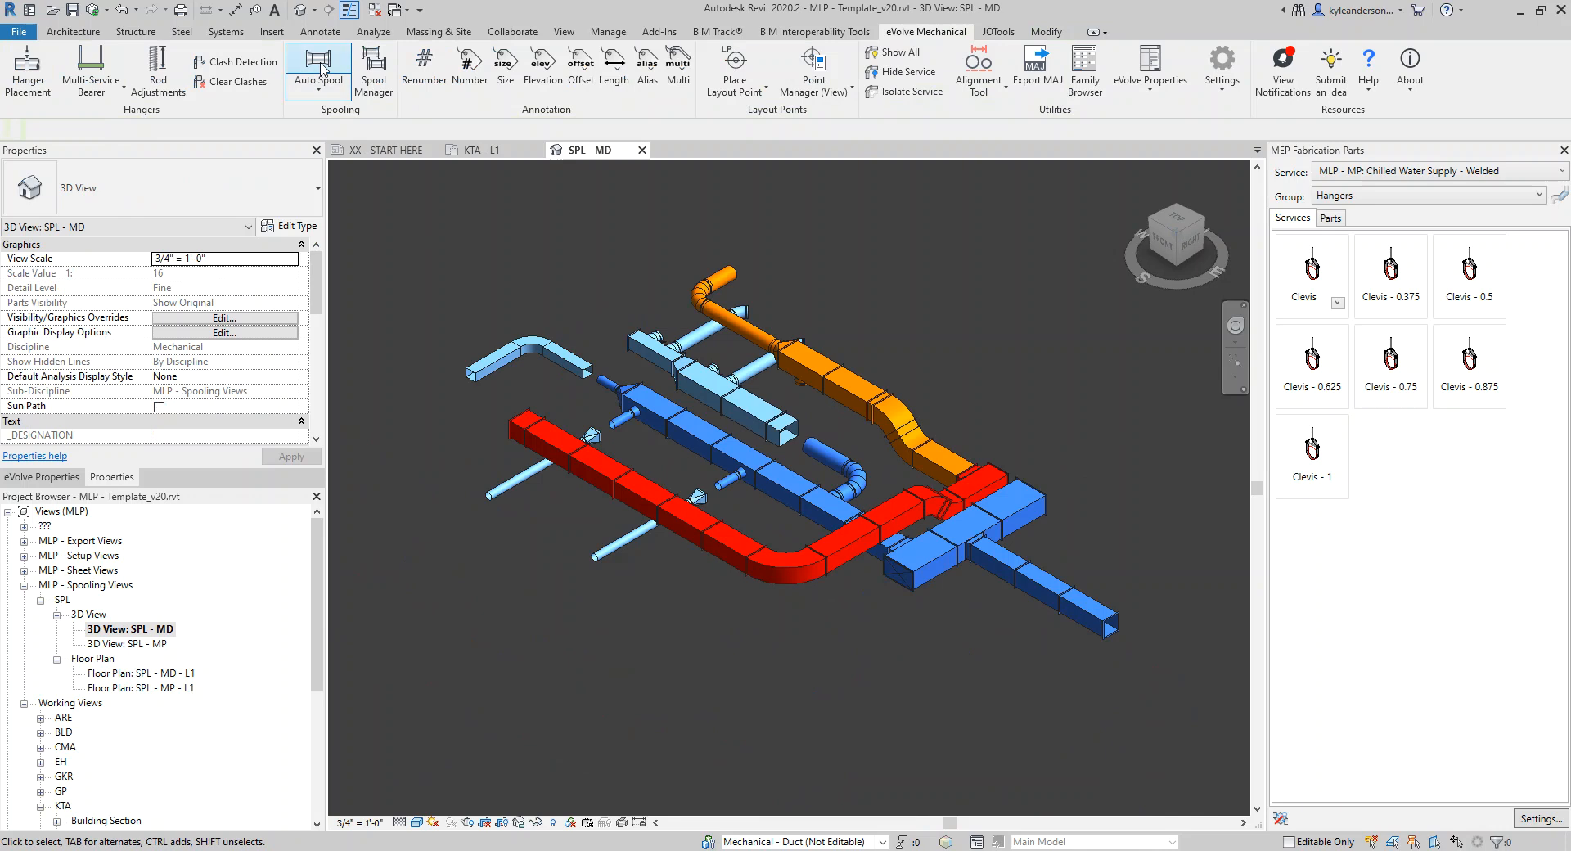
click(652, 750)
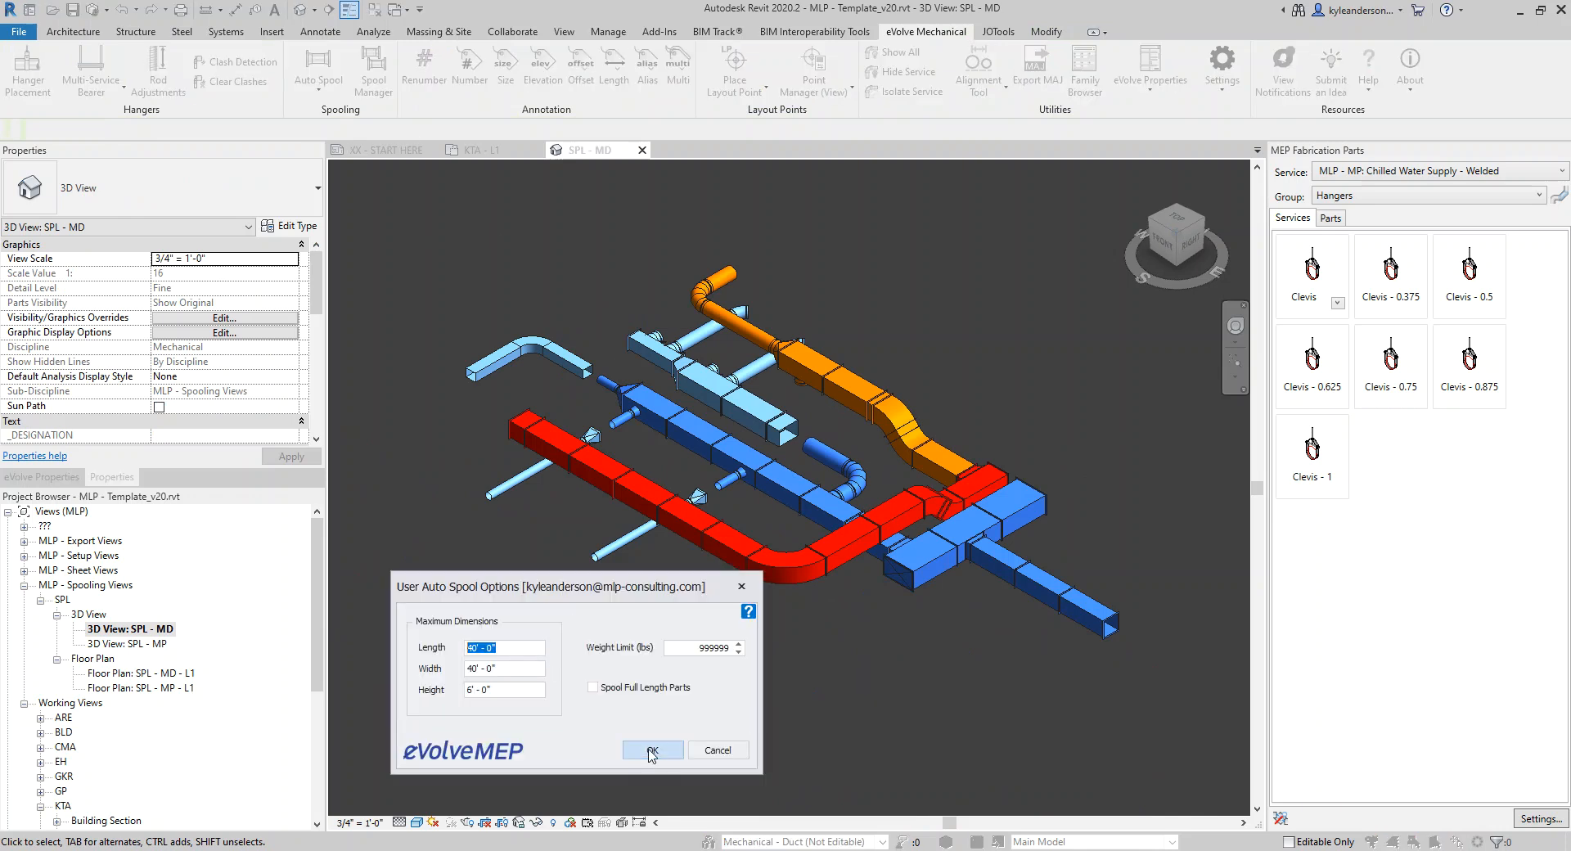
click(1041, 514)
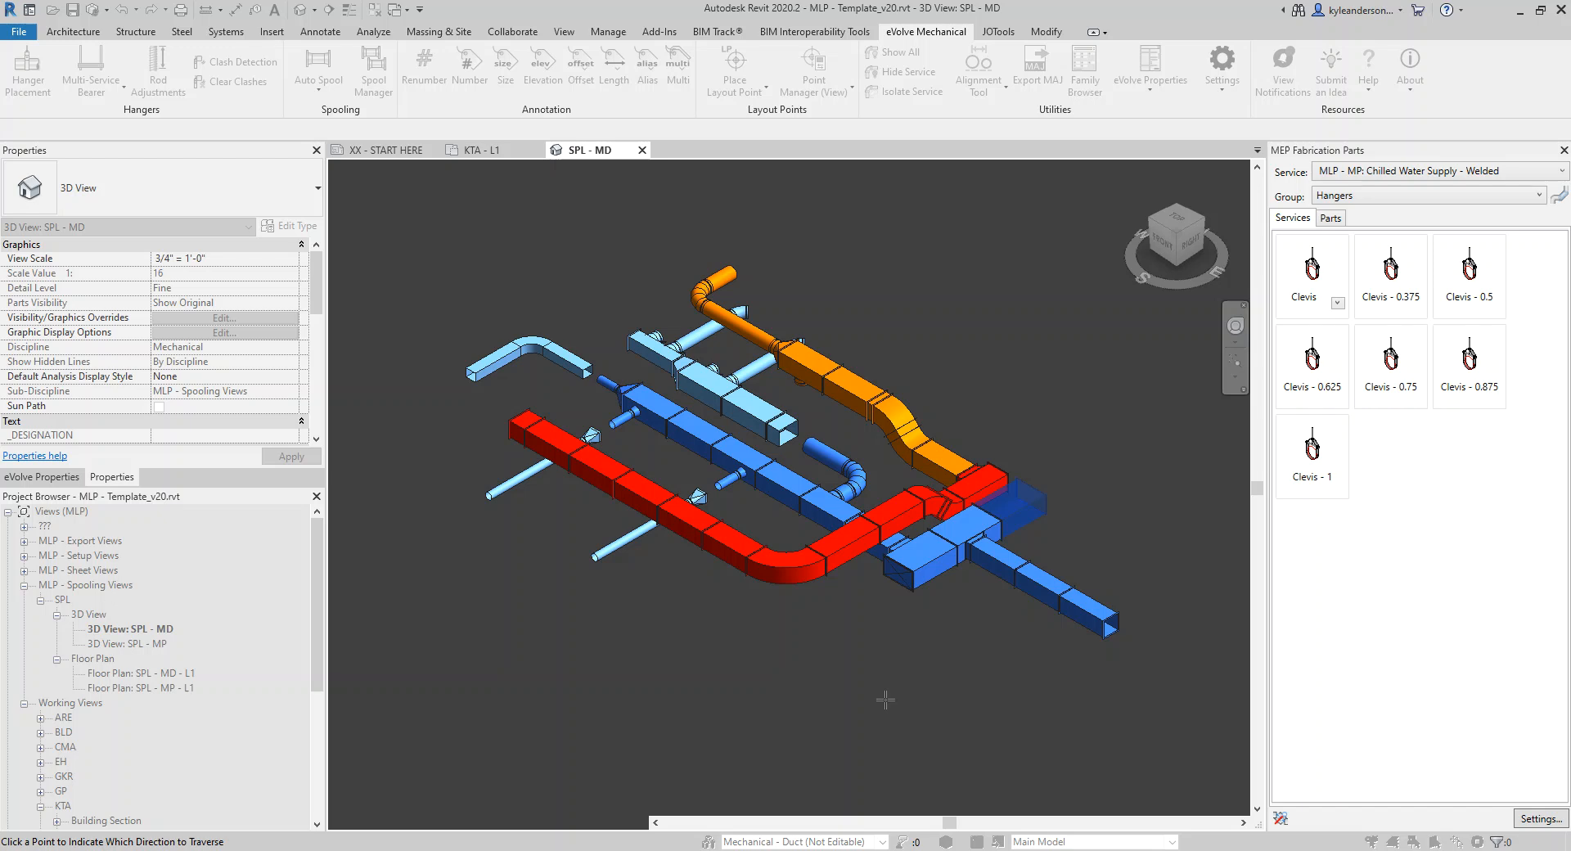
click(900, 578)
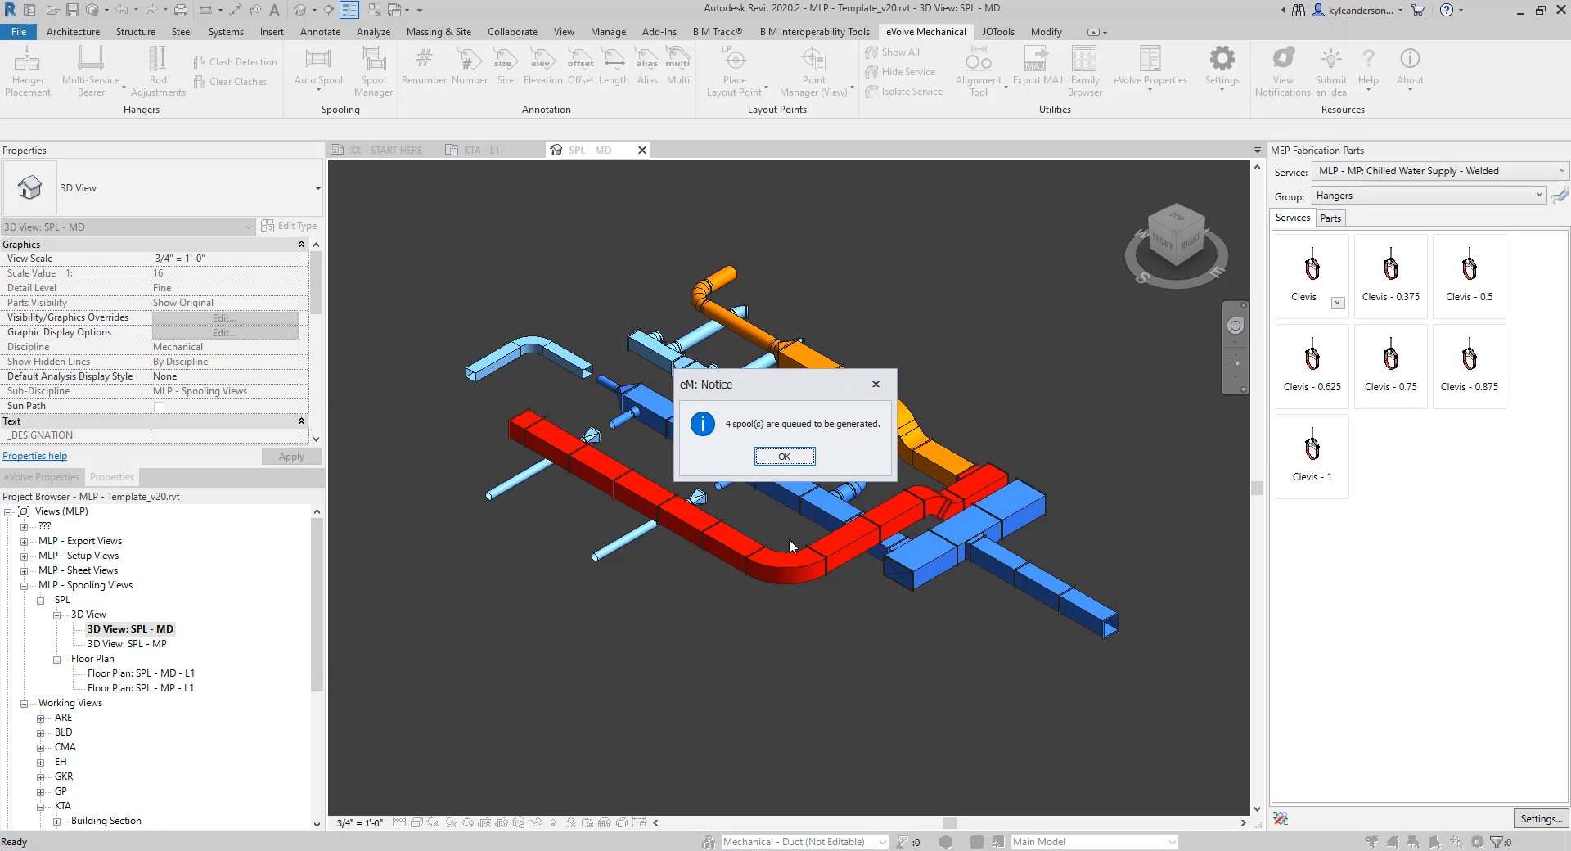
- Give the queued spools a starting name with the MD-MPSA prefix and create them without sheets
click(784, 457)
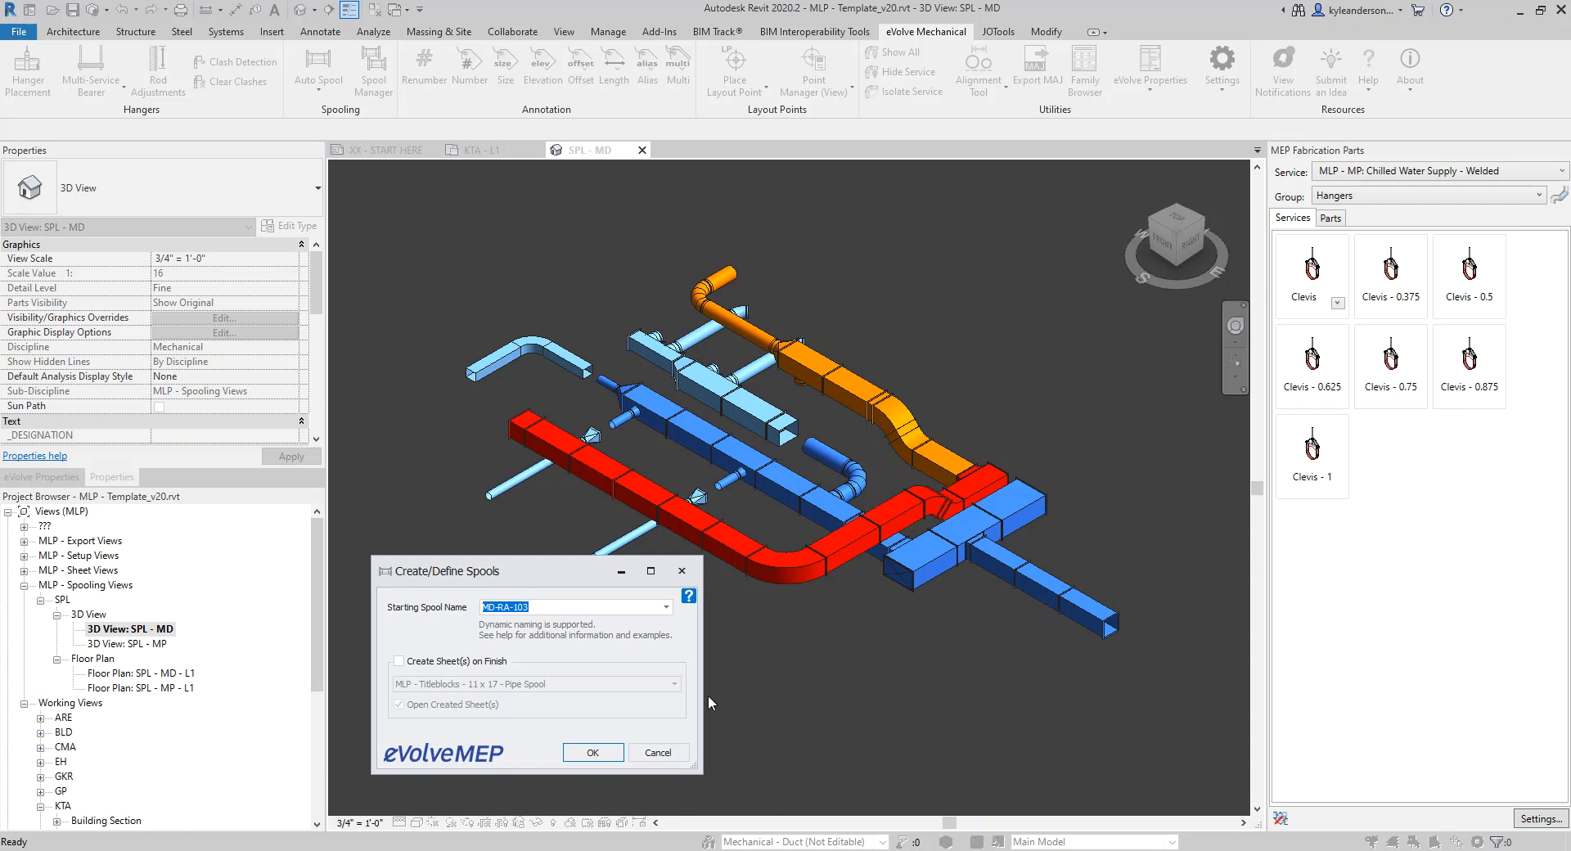
click(511, 607)
click(592, 752)
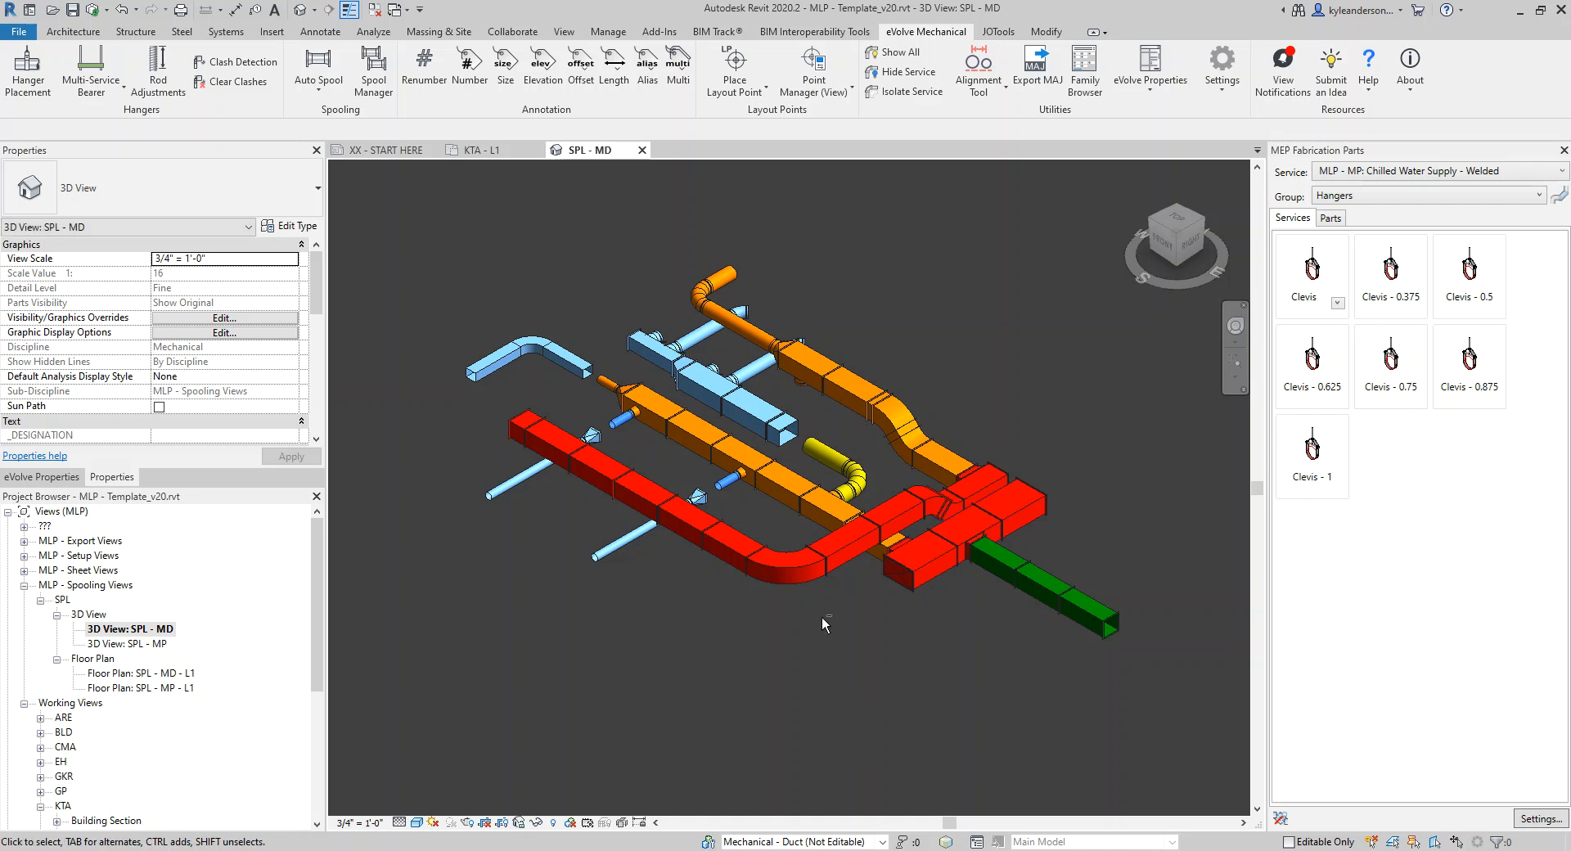
- Edit the long orange duct assembly MD-MPSA-102 to add the two small unassigned blue spiral branches
scroll(821, 624, up, 2)
scroll(888, 541, up, 3)
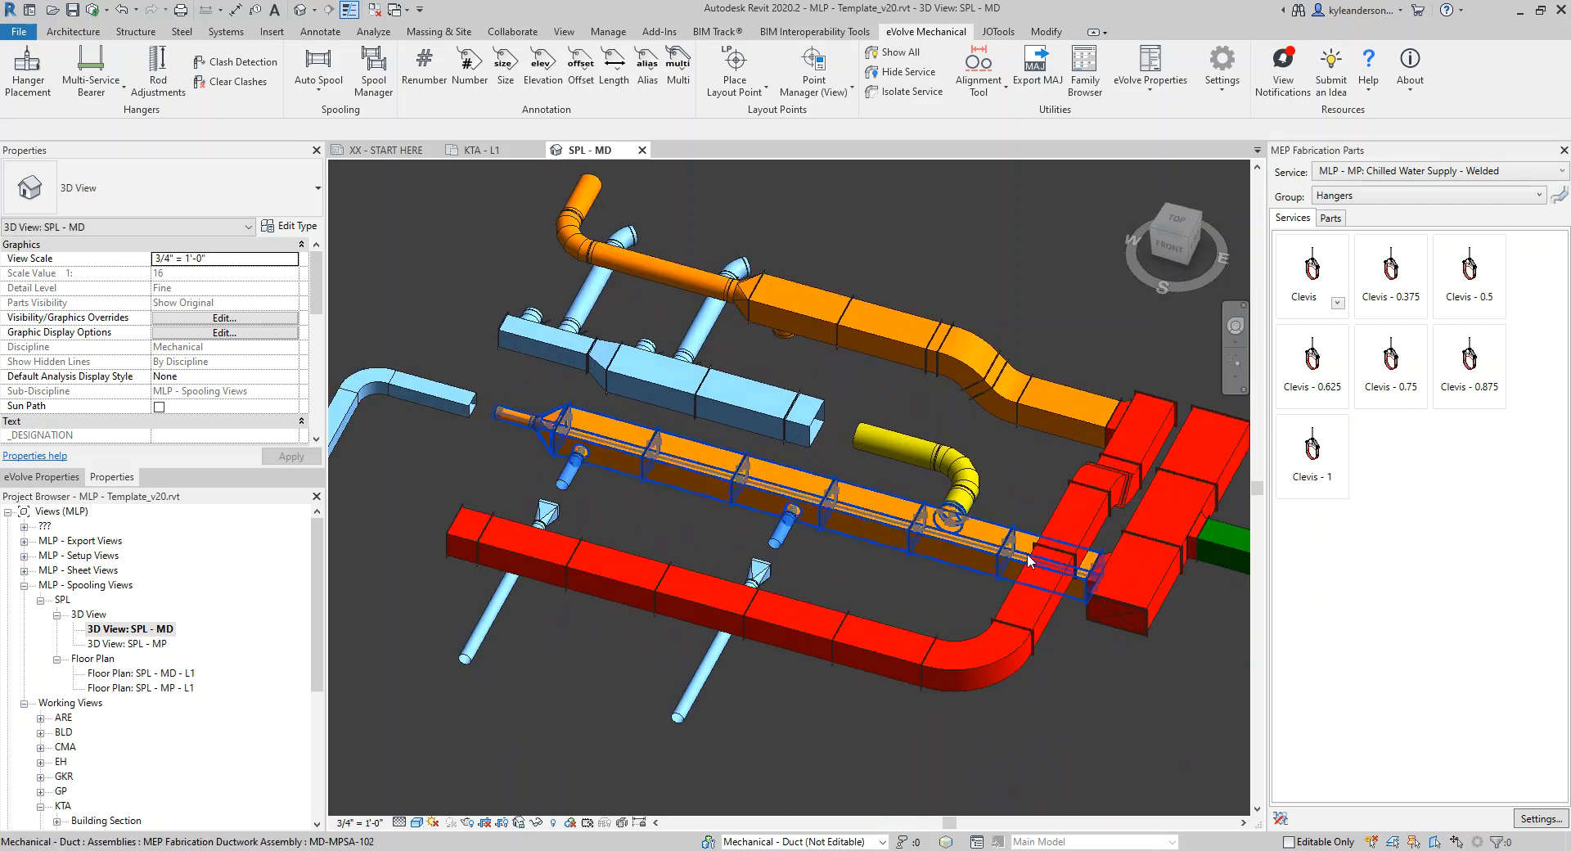
middle_drag(944, 579, 907, 610)
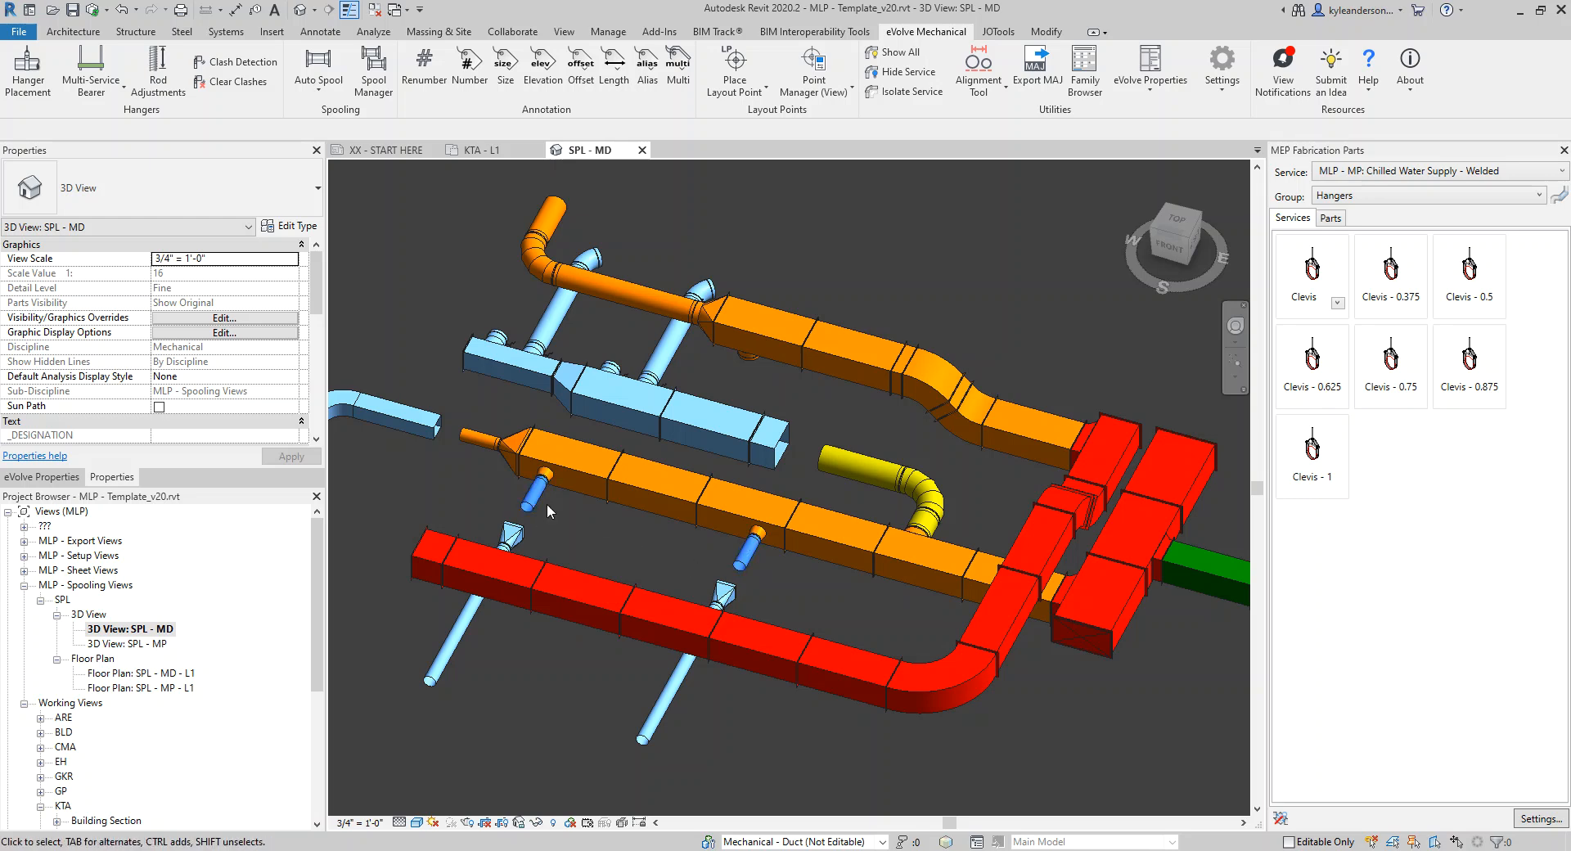
click(746, 549)
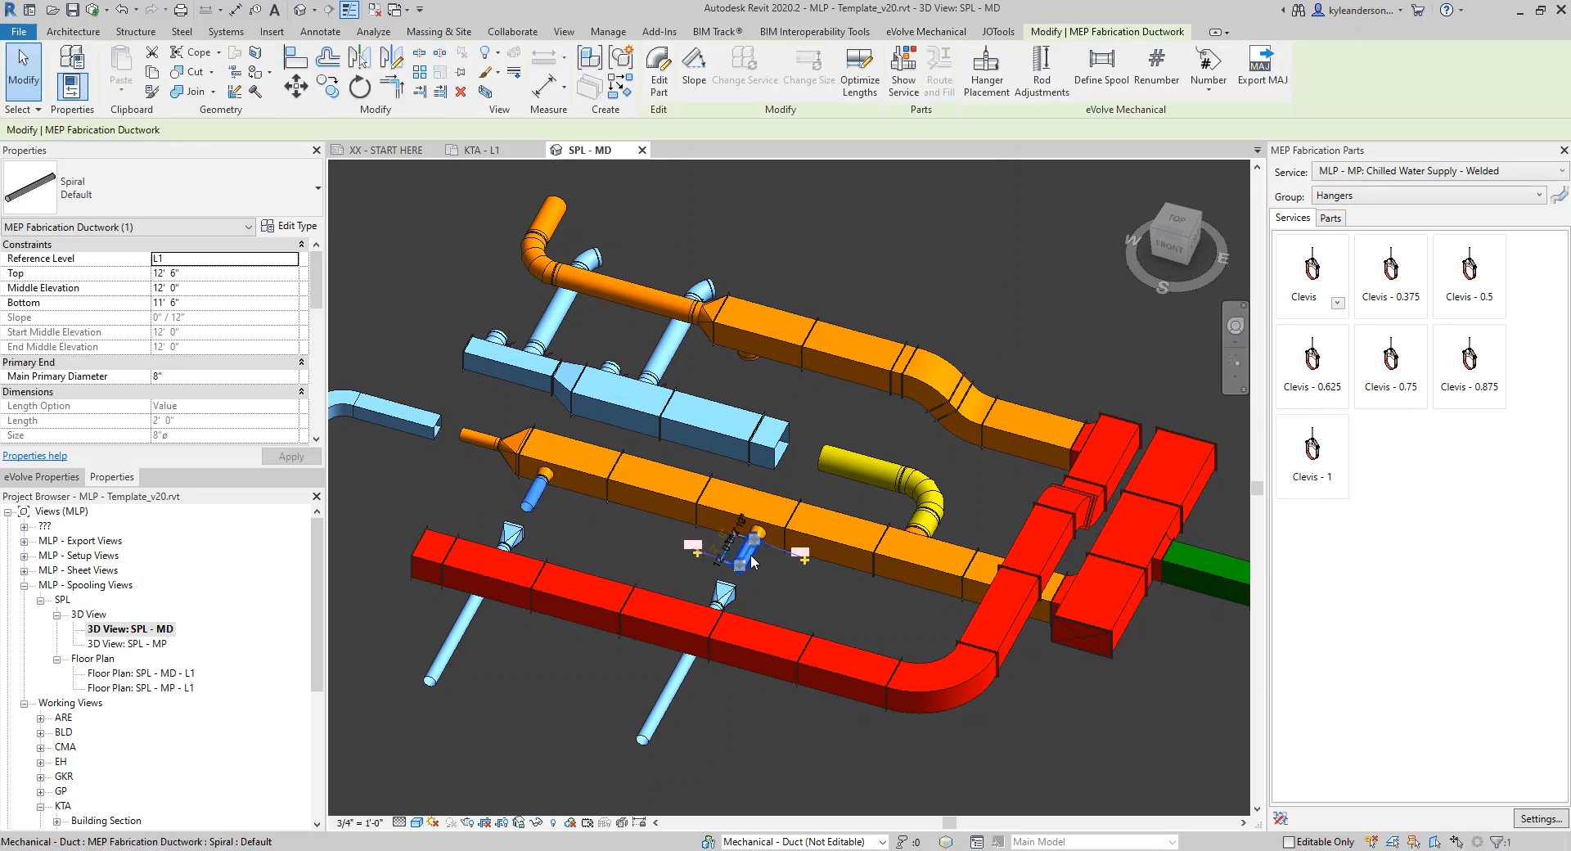
click(662, 505)
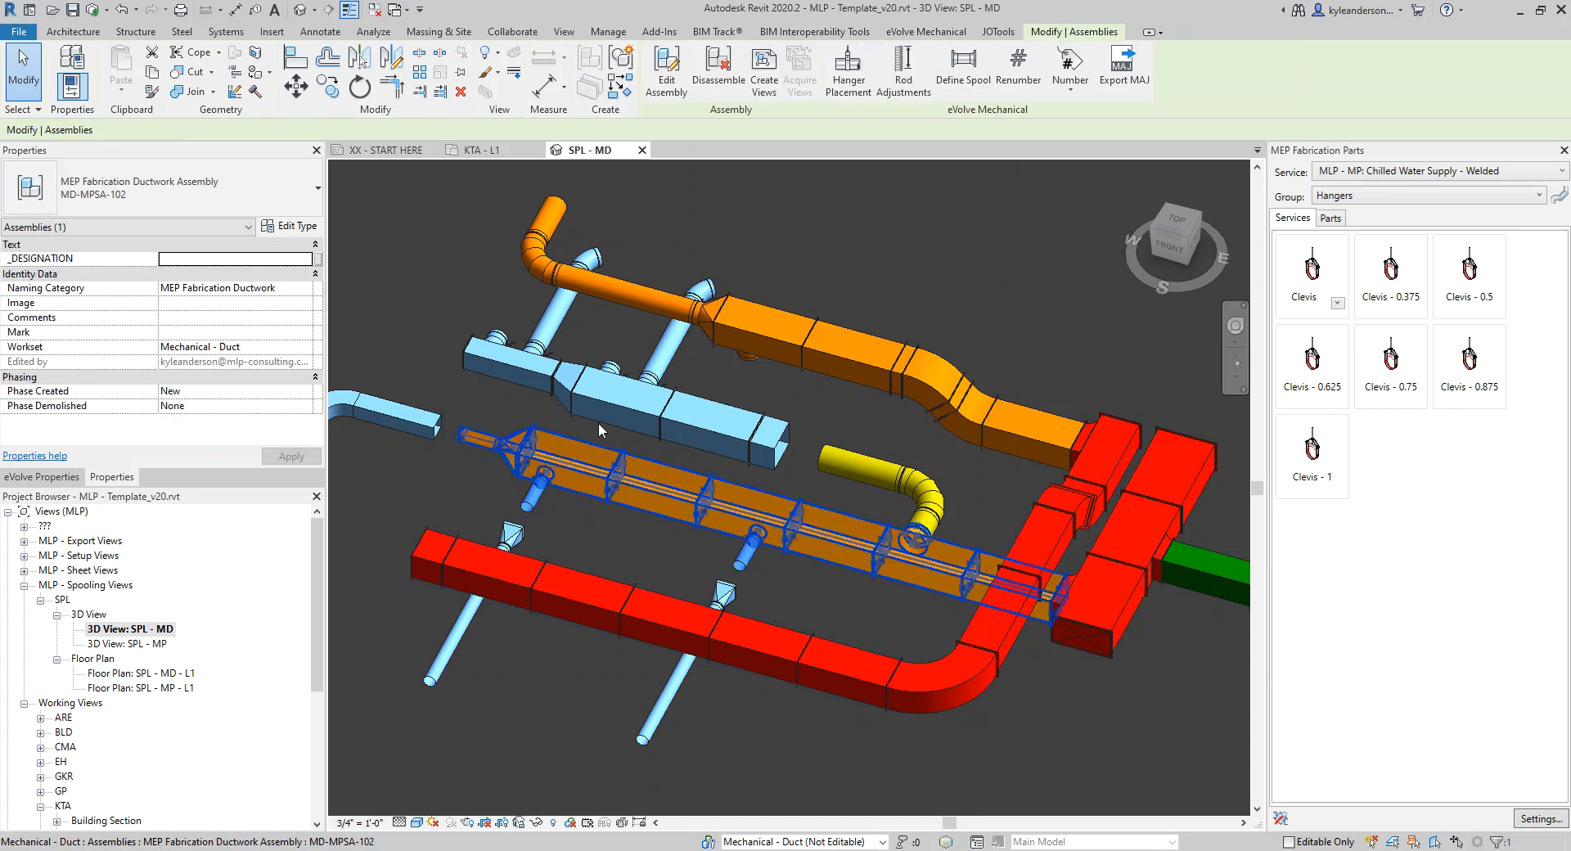
click(667, 74)
click(344, 170)
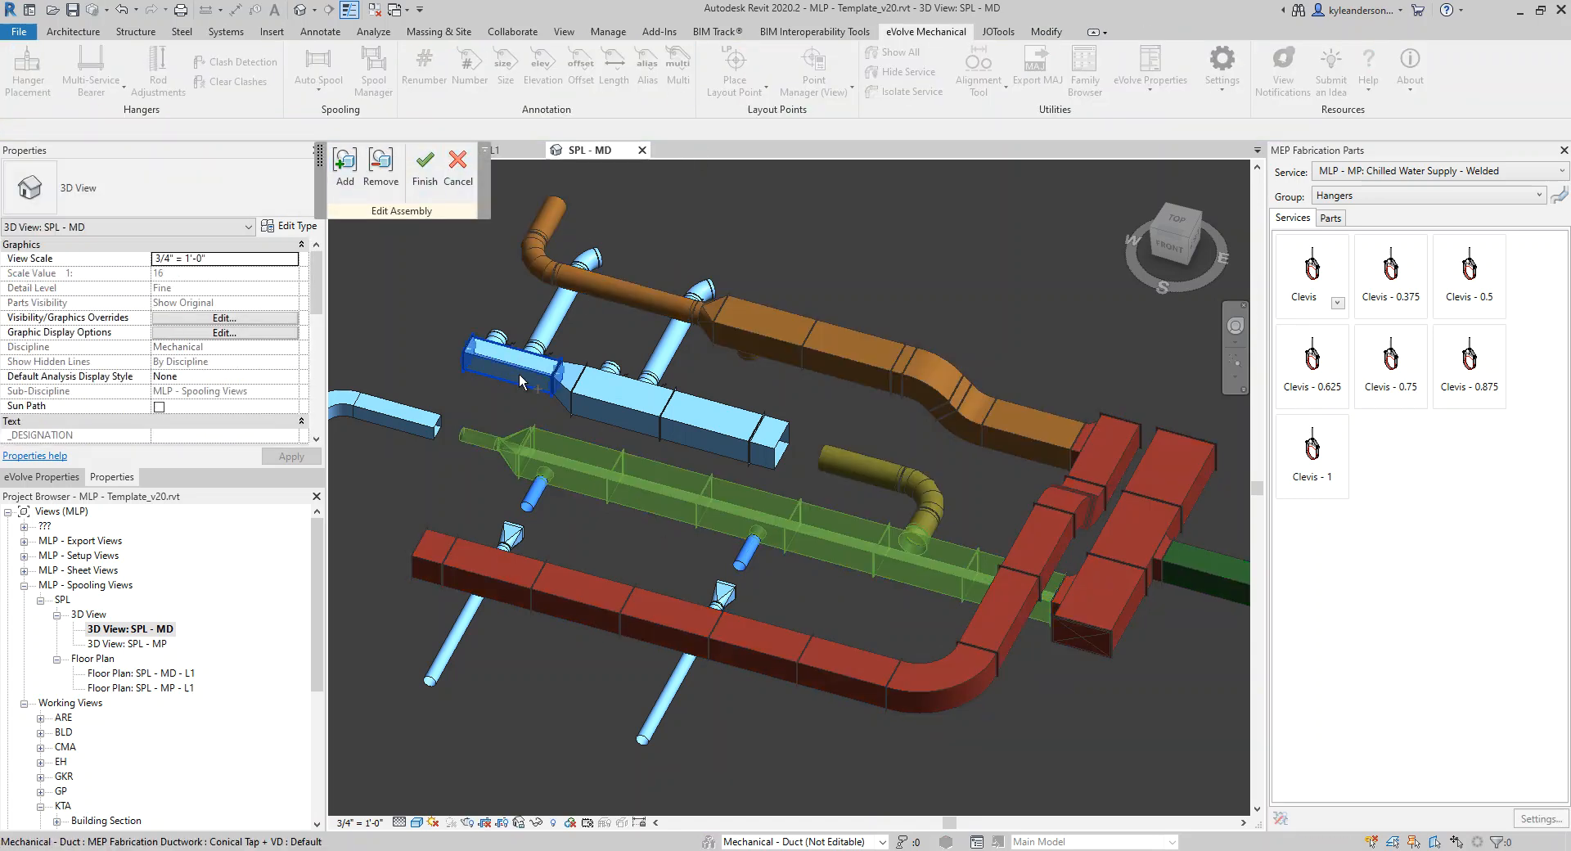
click(739, 563)
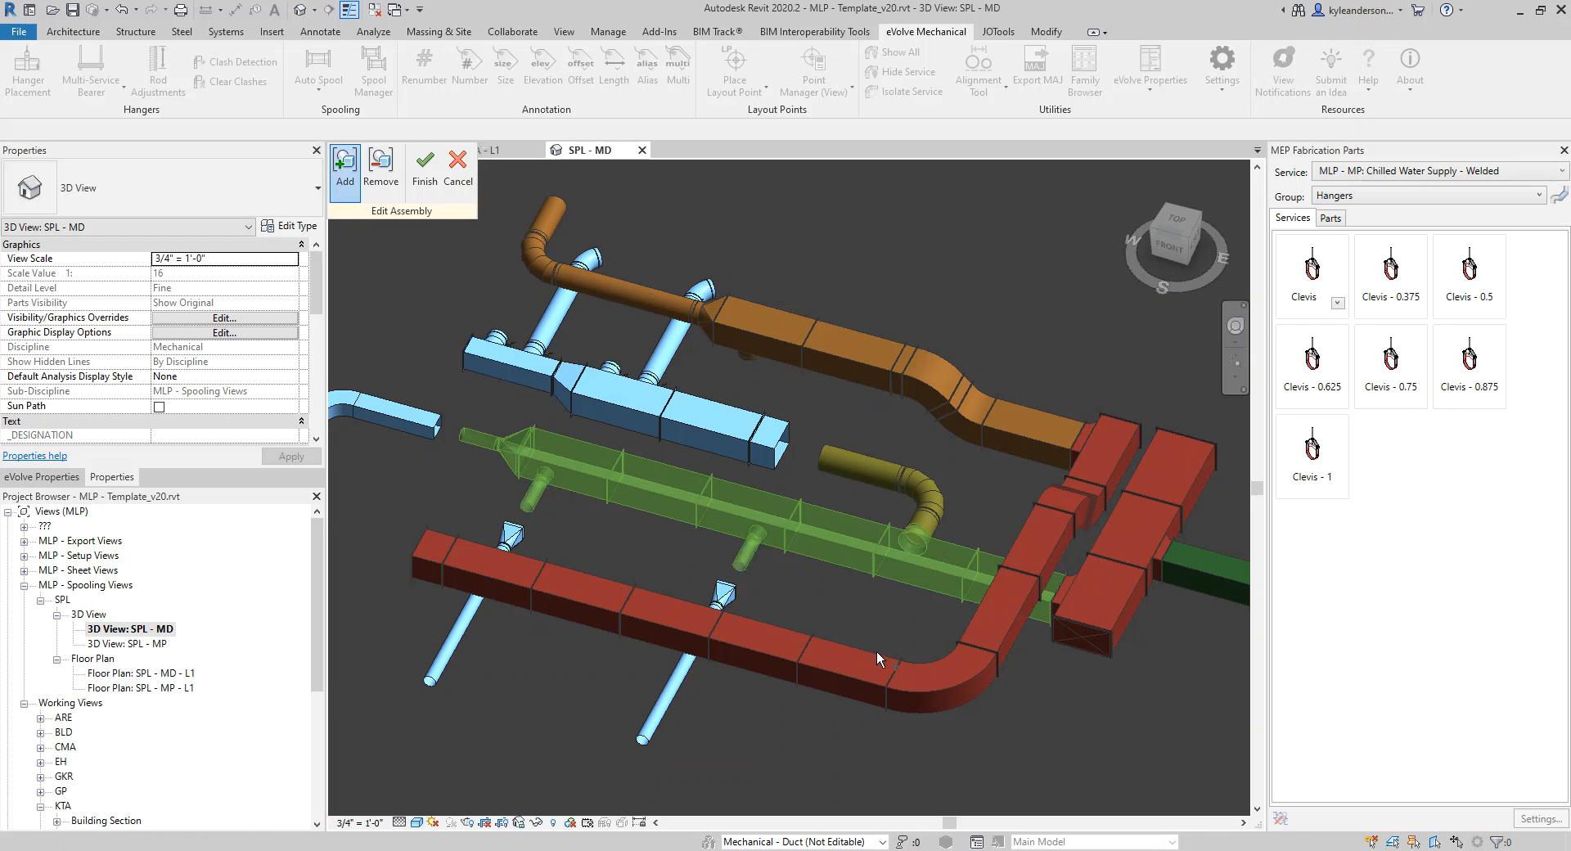
click(434, 179)
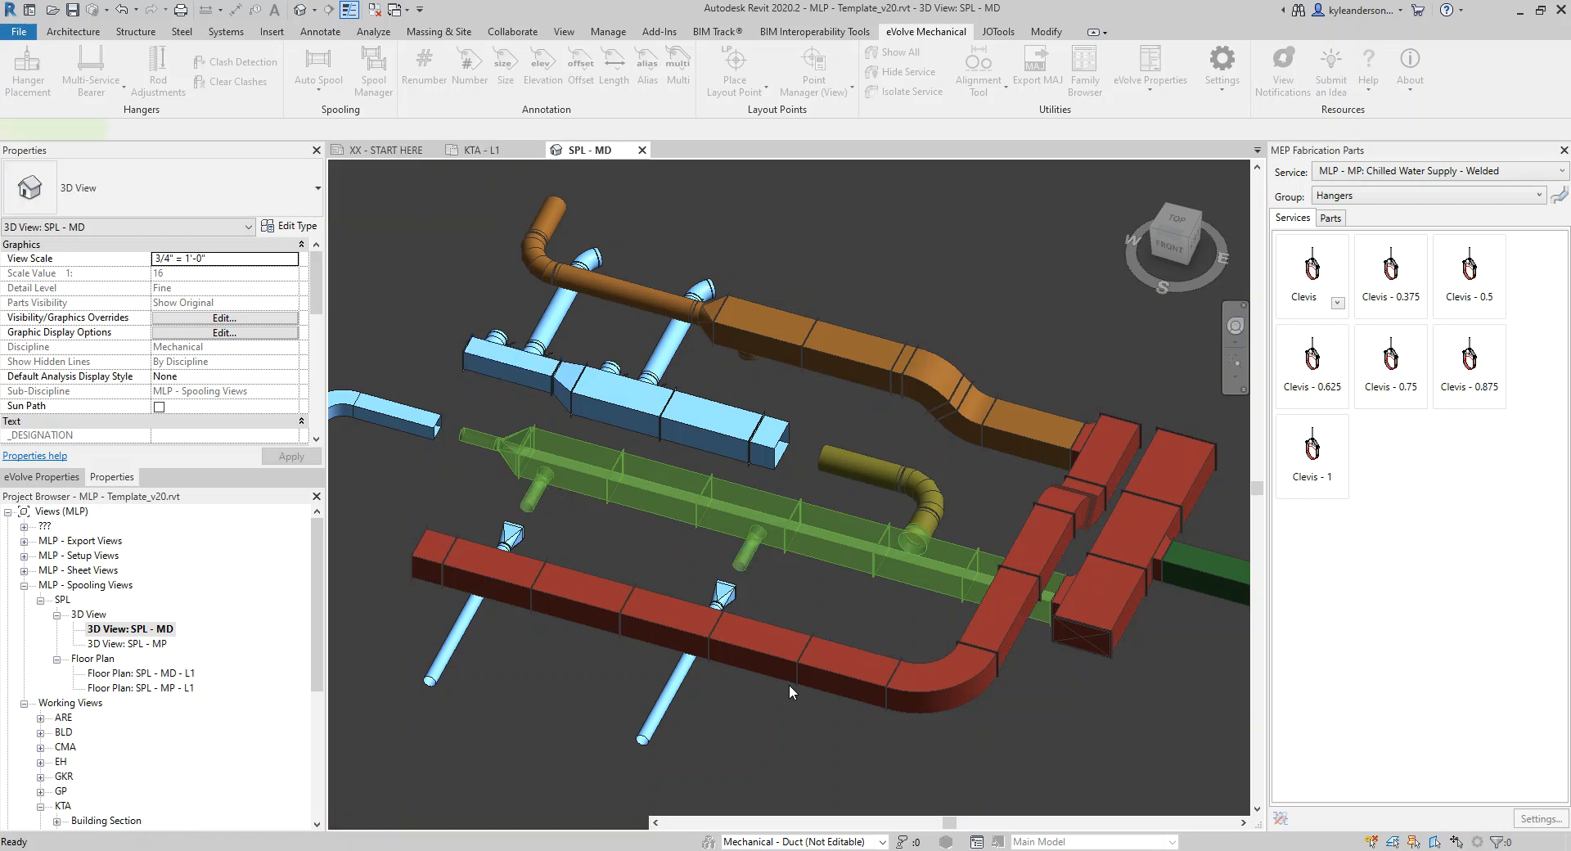
- Disassemble the yellow round elbow branch spool MD-MPSA-103
click(941, 509)
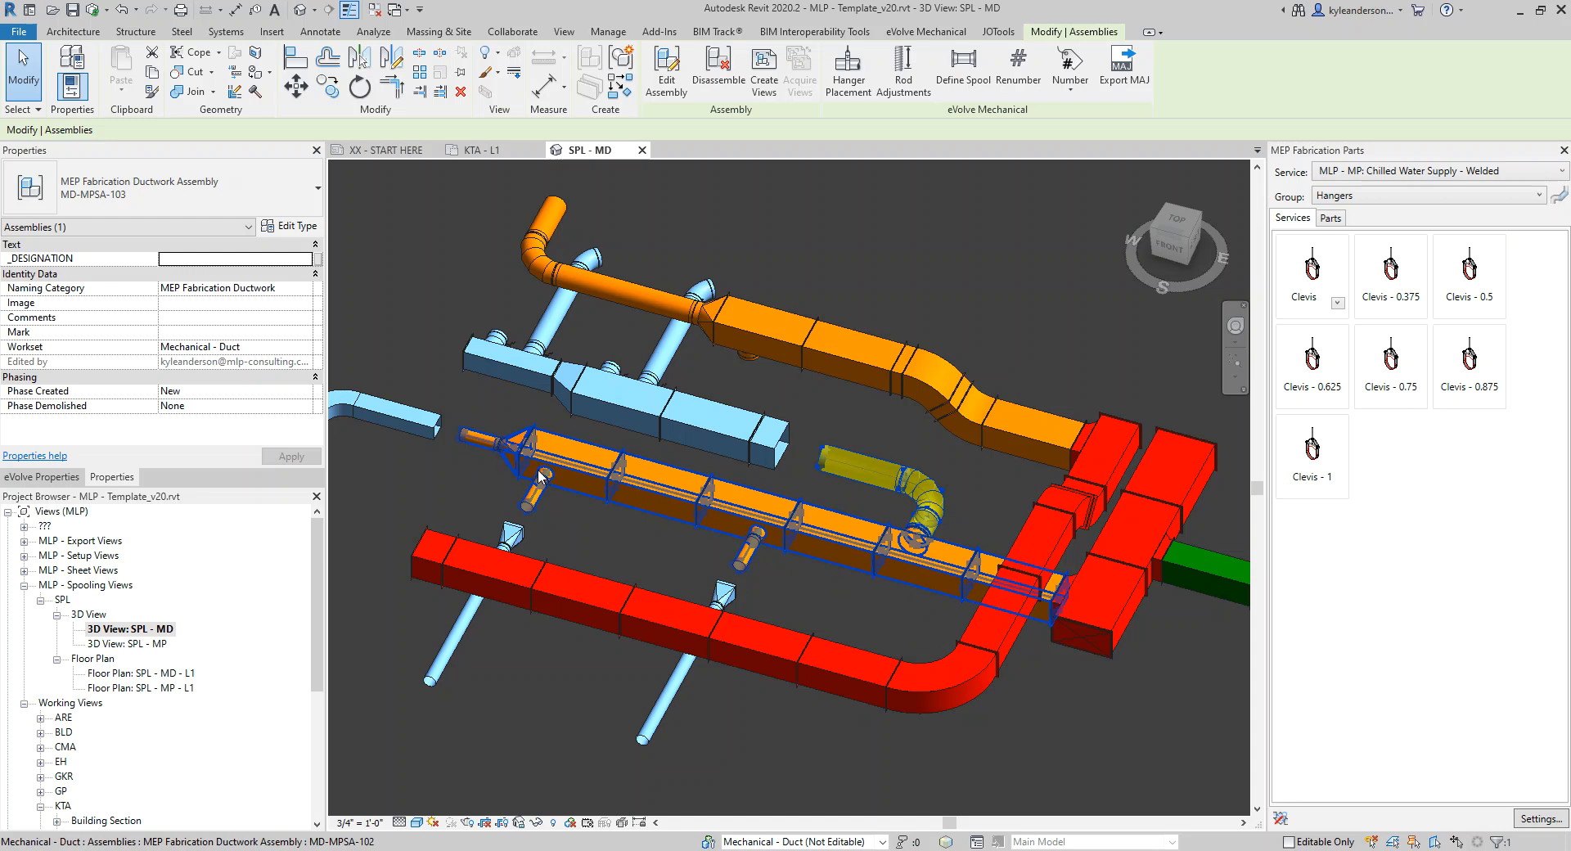
middle_drag(954, 623, 877, 655)
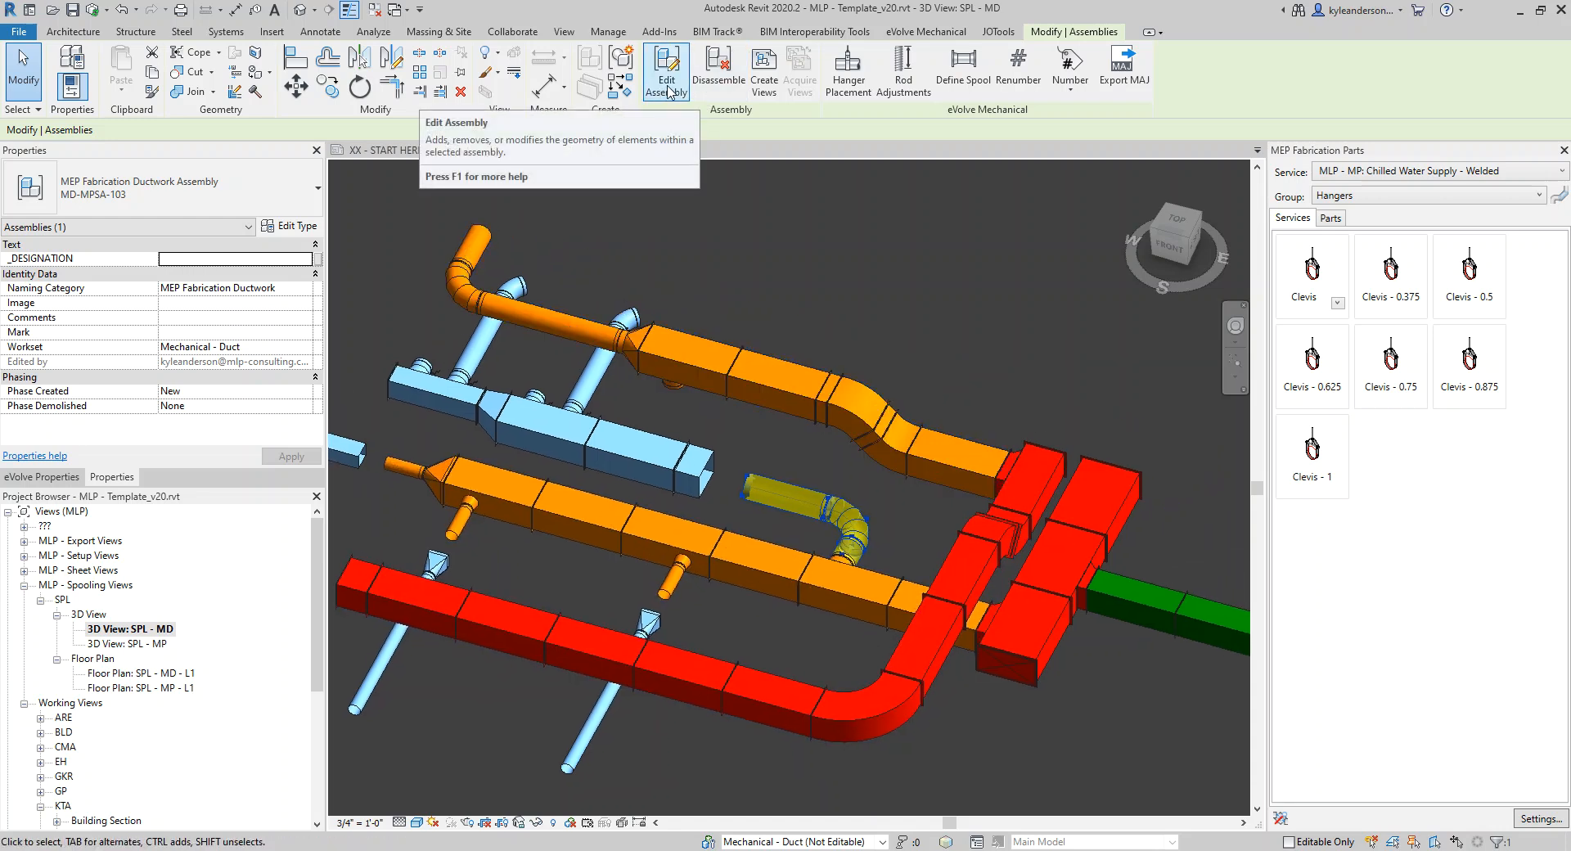
click(717, 70)
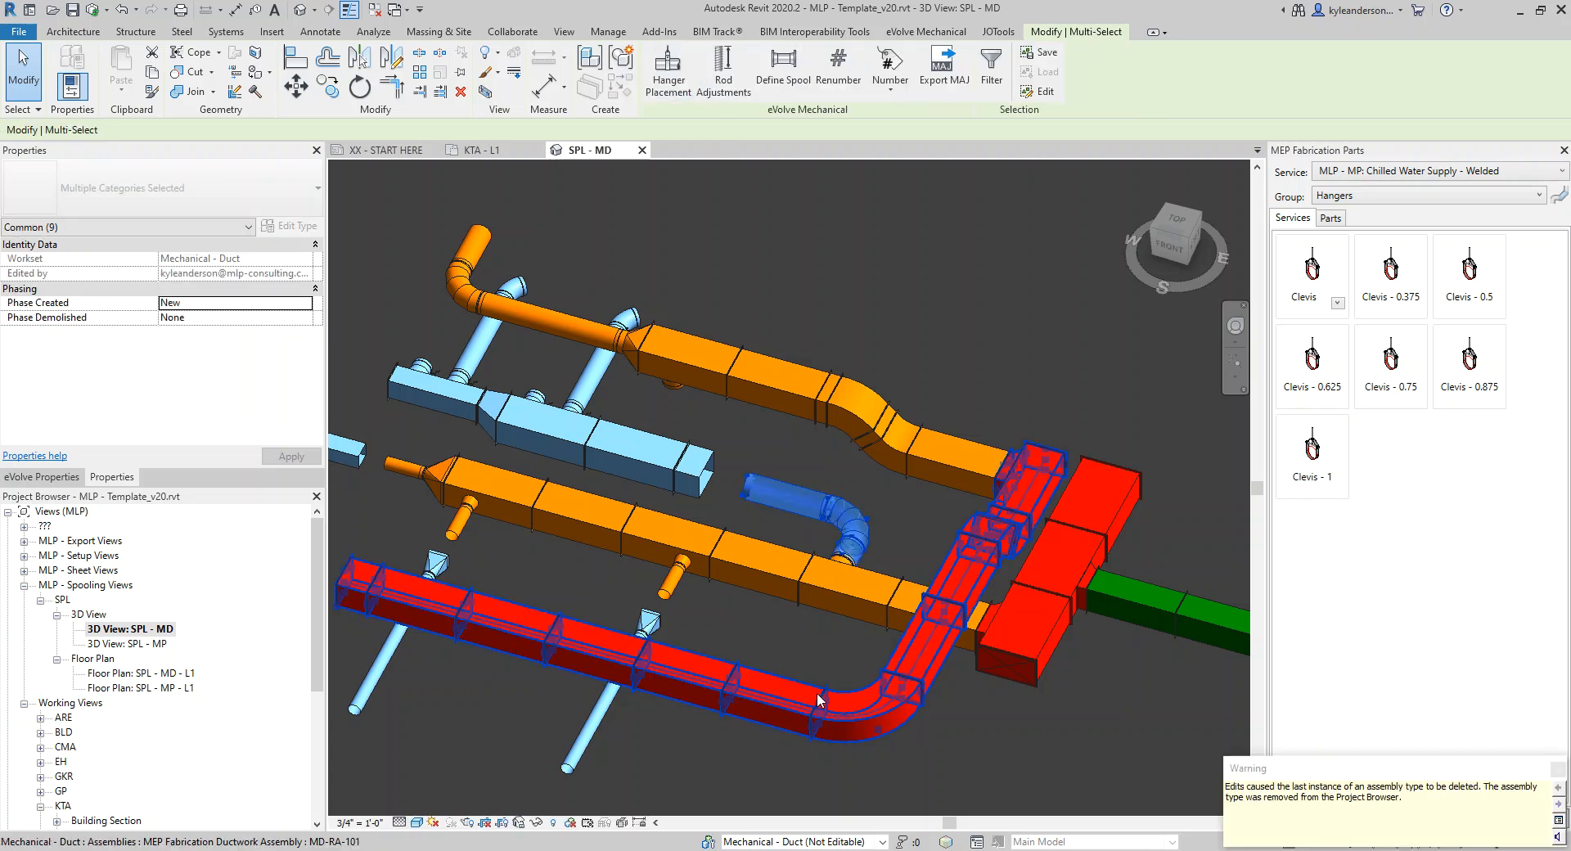
- Add the freed round elbow and its straight spiral piece to the long orange assembly MD-MPSA-102, and clear the selection
click(745, 568)
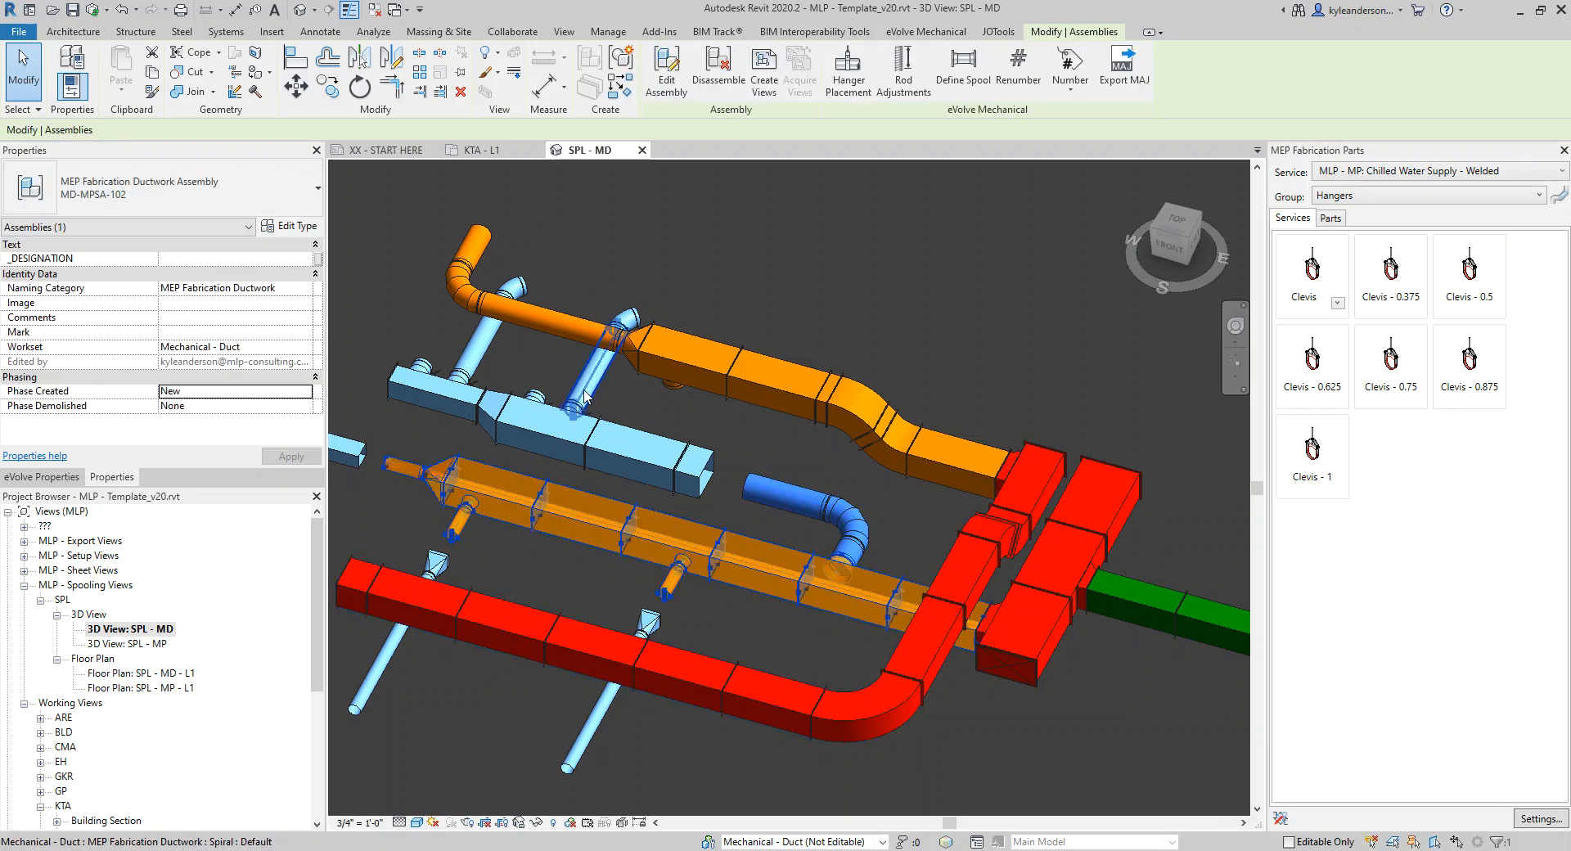
click(666, 69)
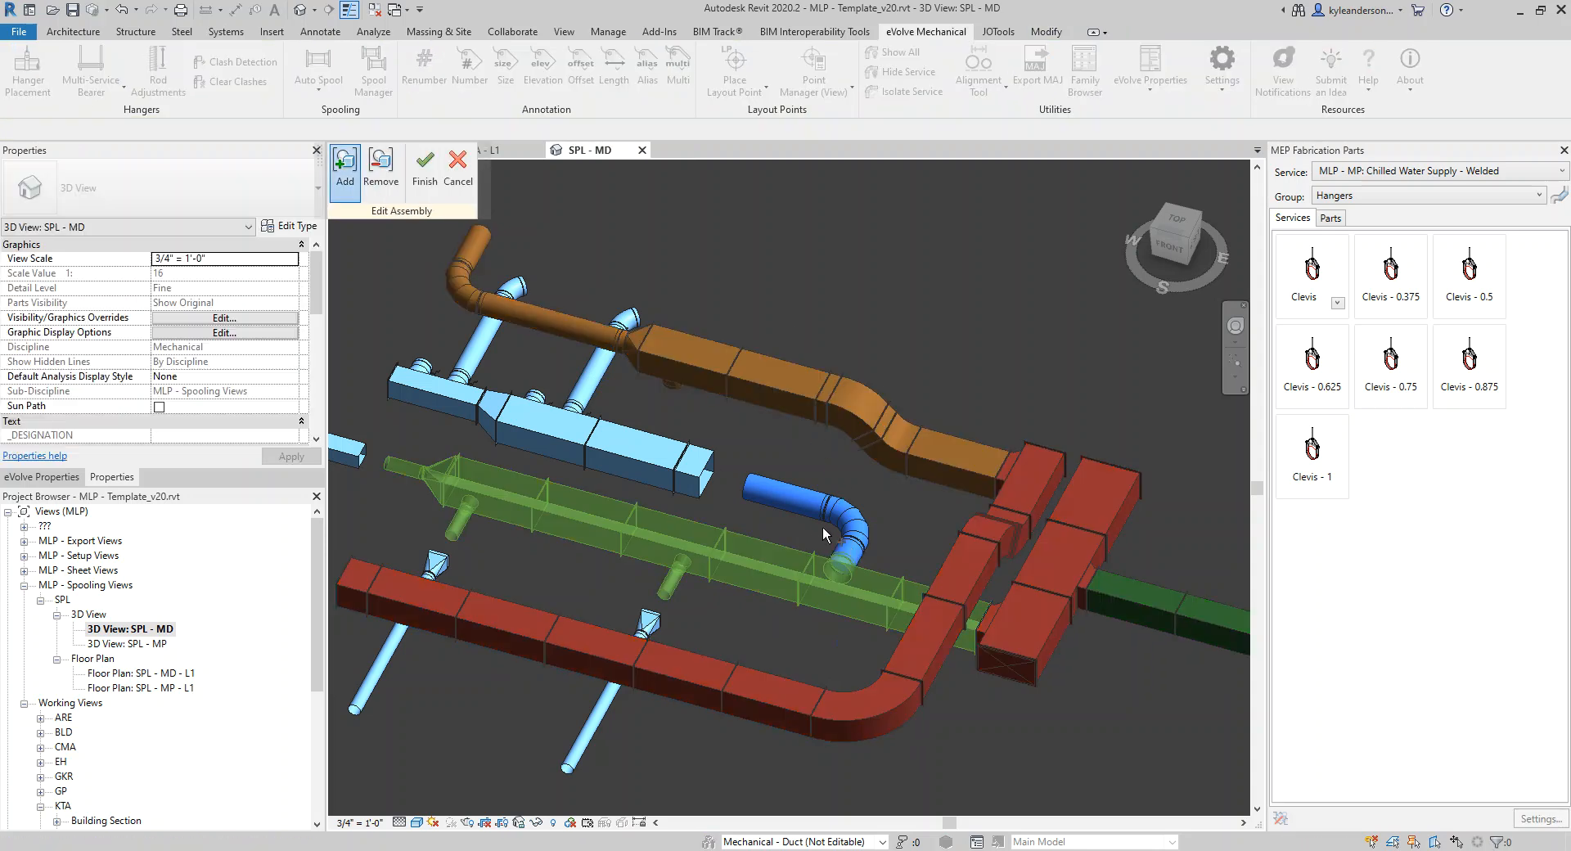
click(854, 561)
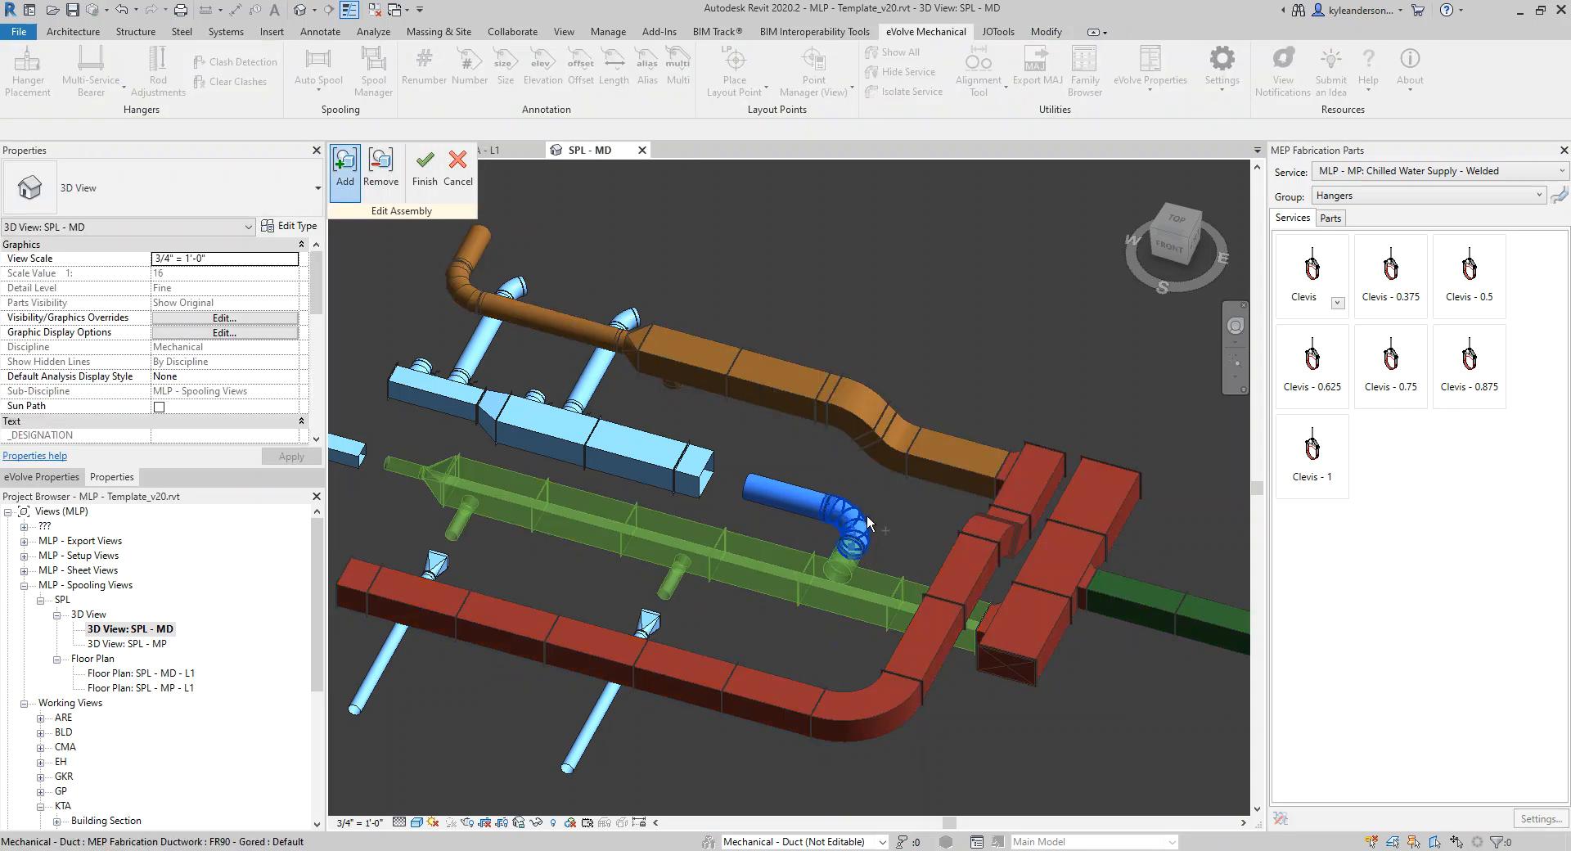
click(805, 497)
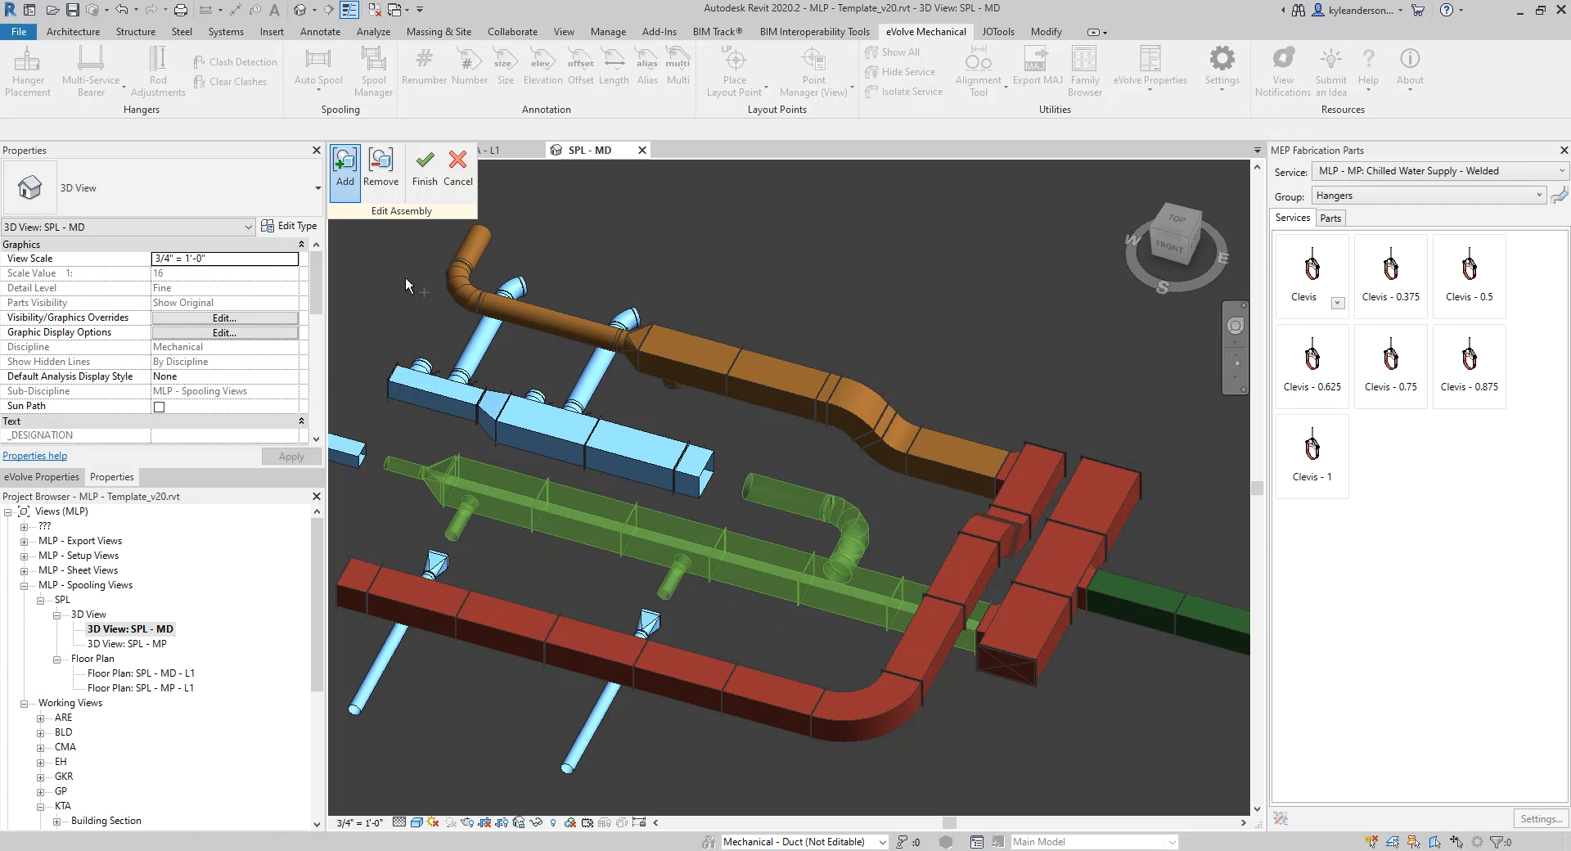
click(424, 163)
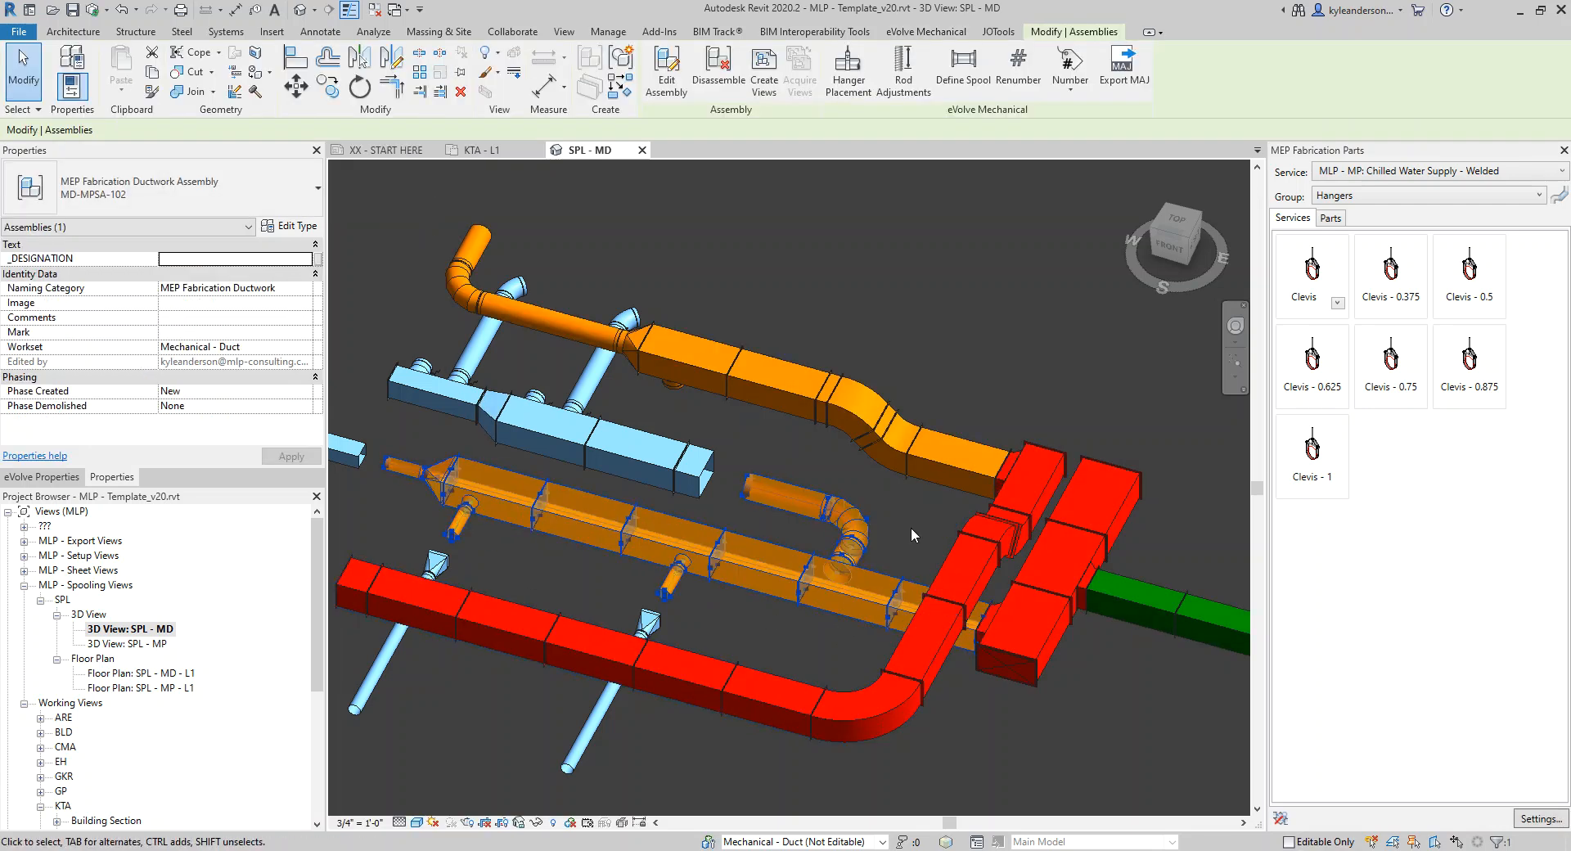
scroll(605, 596, down, 4)
click(642, 670)
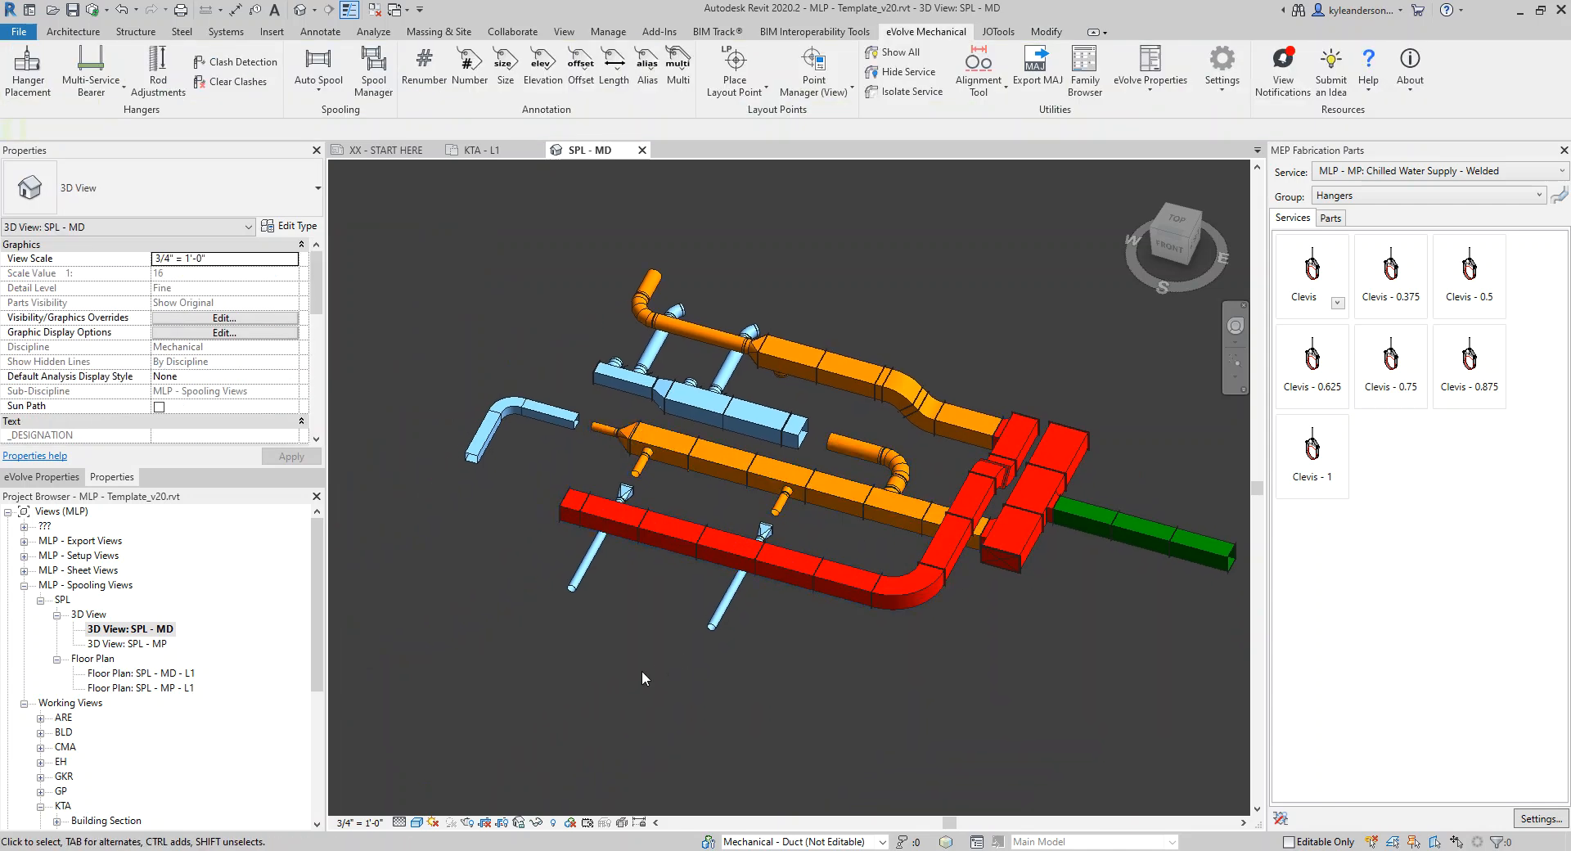
- Auto-spool the light blue duct with two round branches, starting at its end cap piece and traversing toward the narrow end
shift+middle_drag(659, 701, 646, 729)
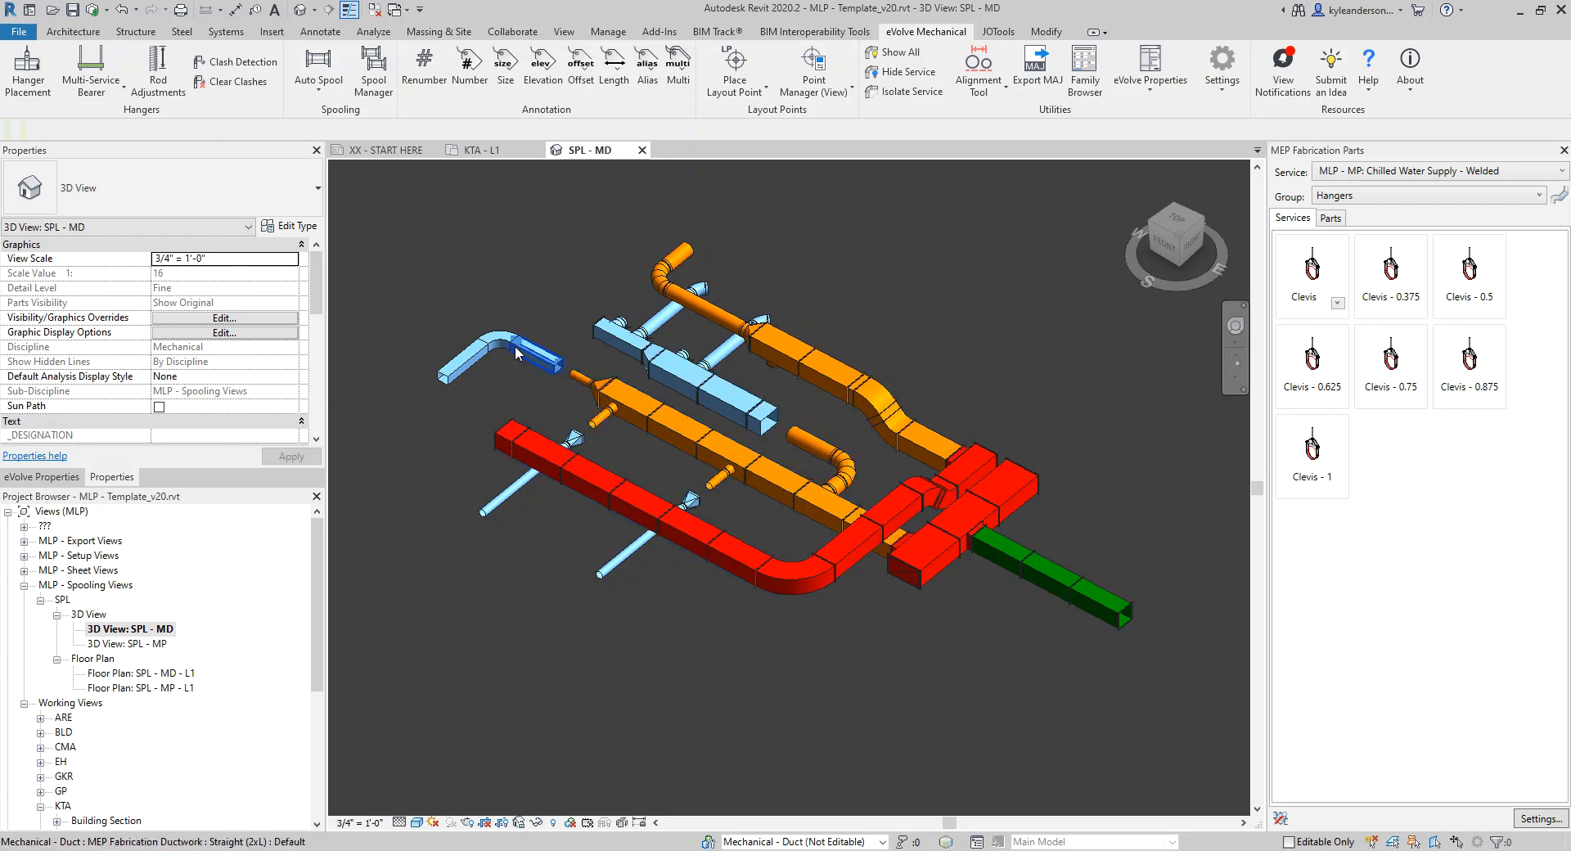
click(321, 92)
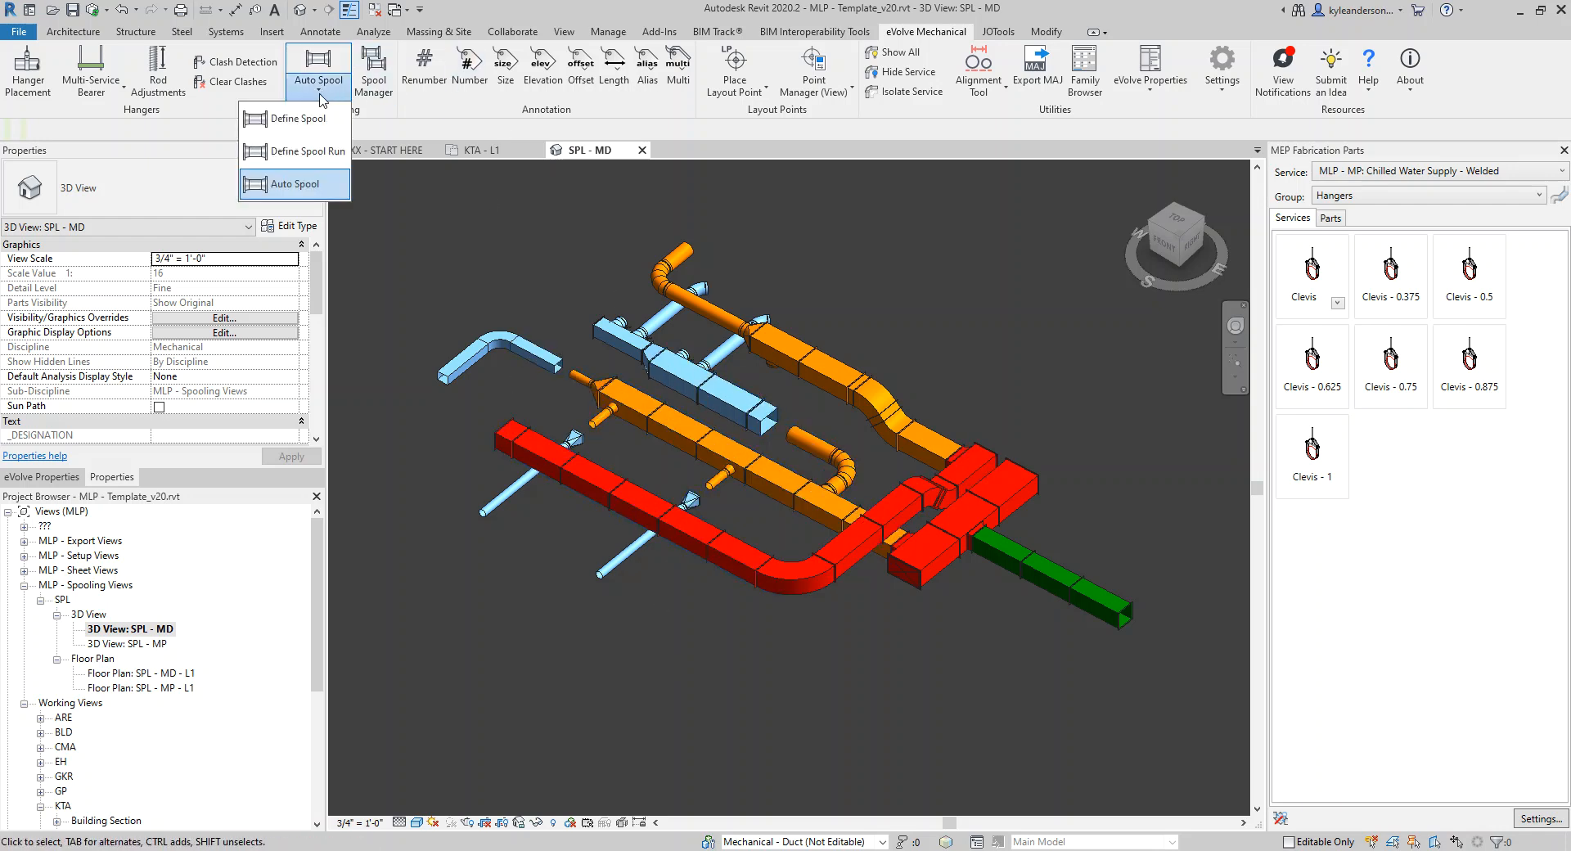
click(291, 184)
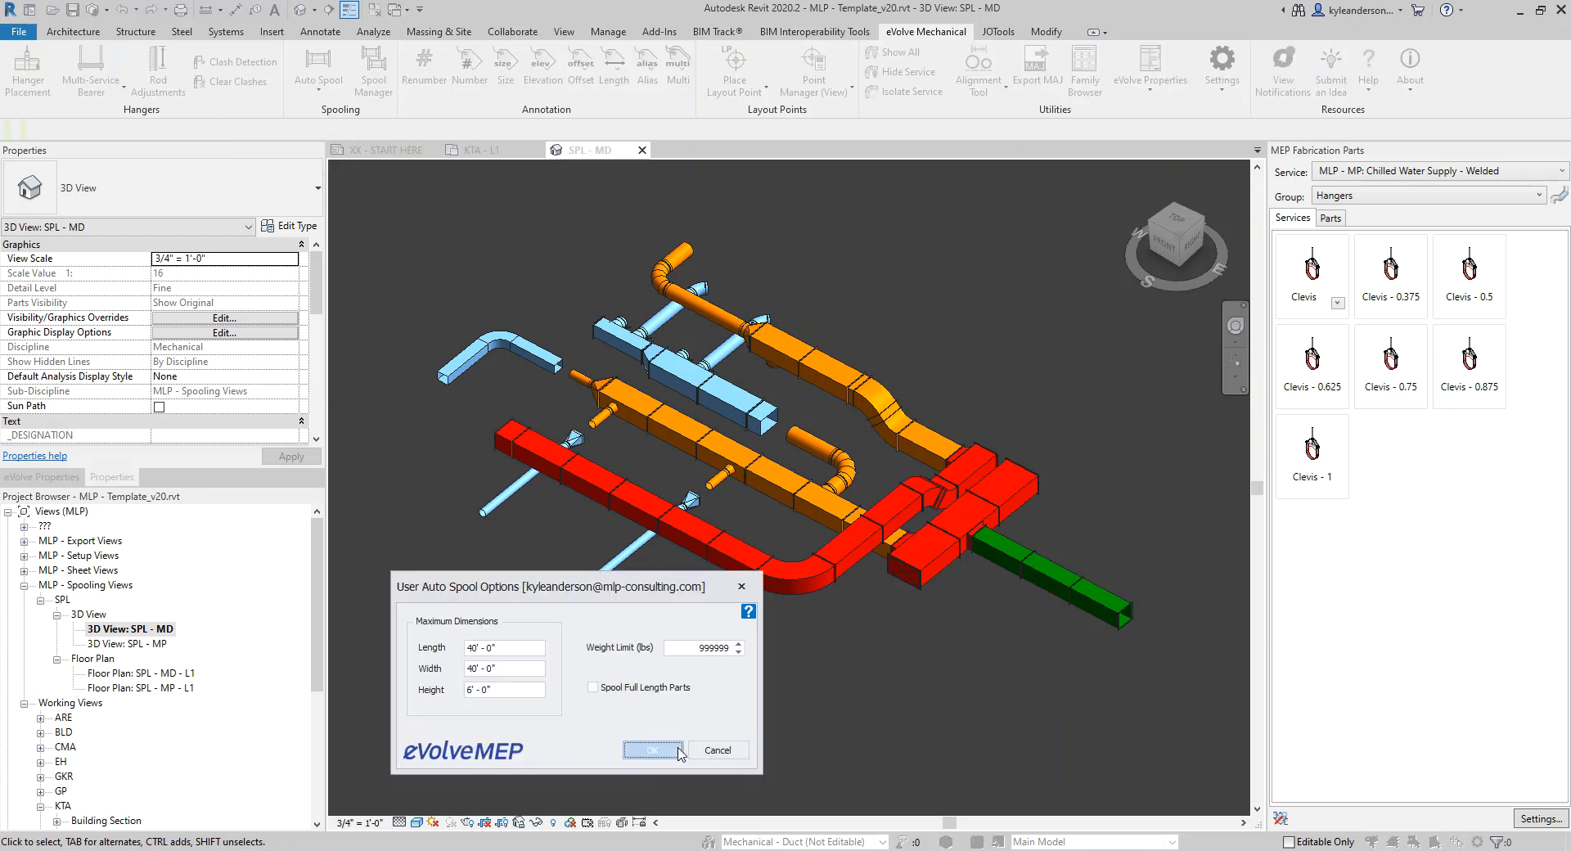
click(652, 749)
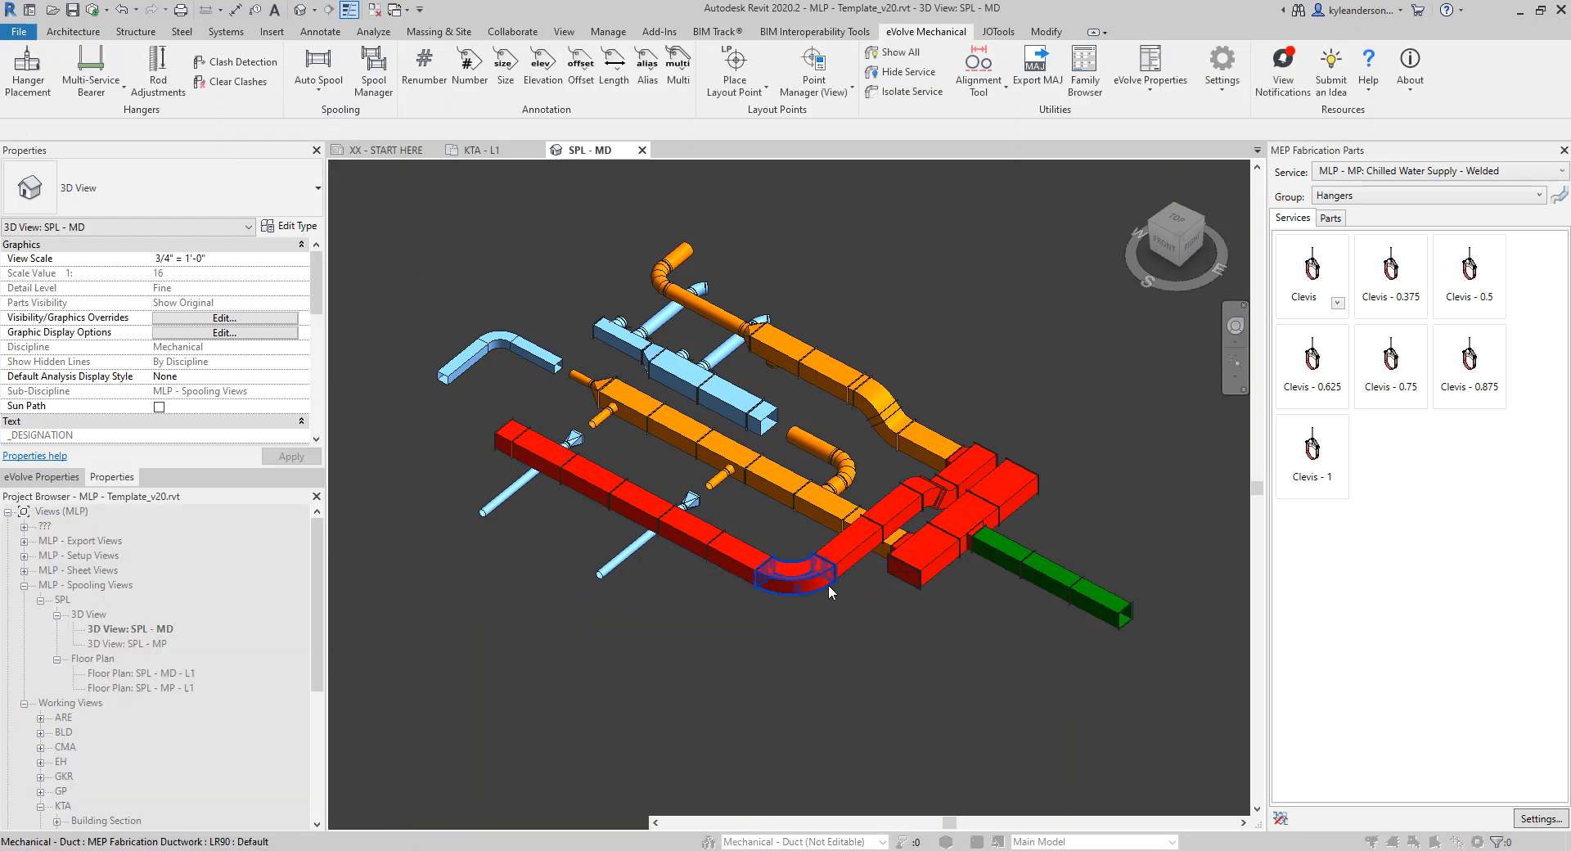
click(763, 432)
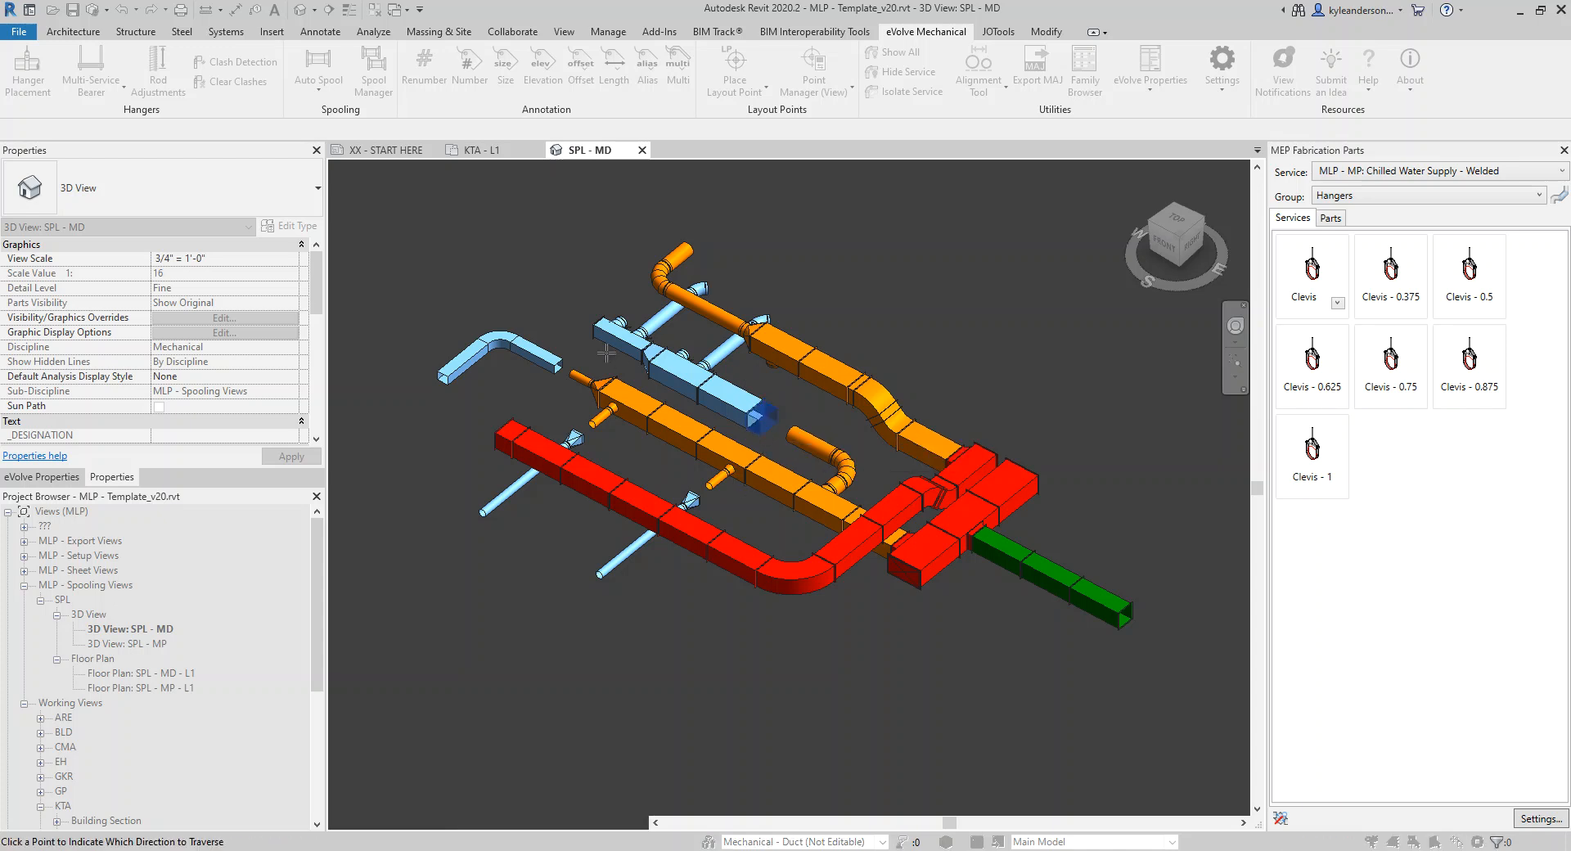
click(589, 326)
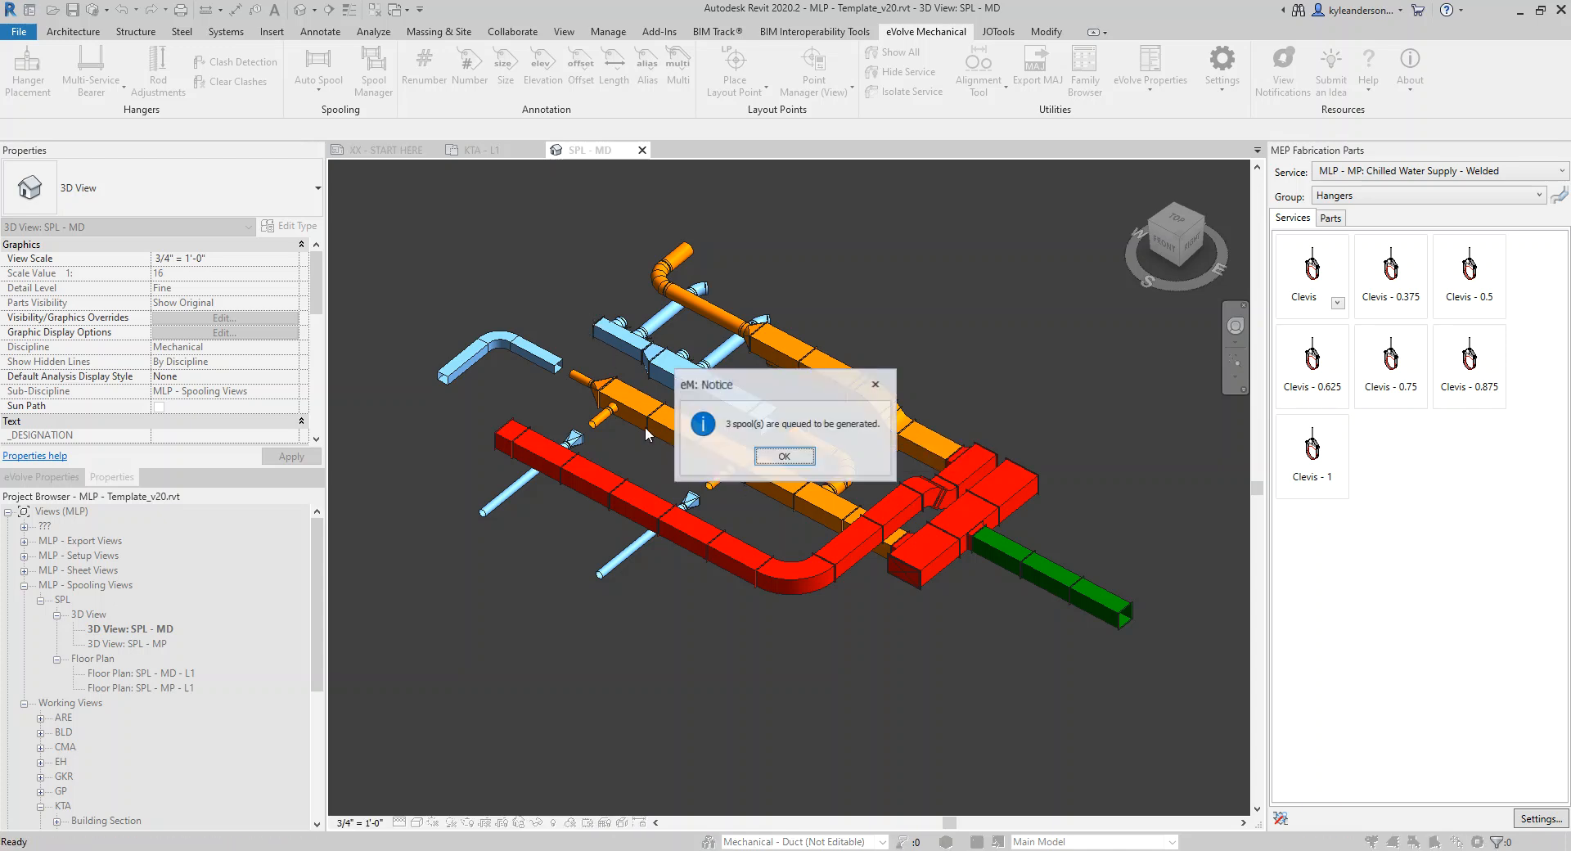
- Set the starting spool name to MD-LPSA-101 and create the spools without sheets
click(784, 456)
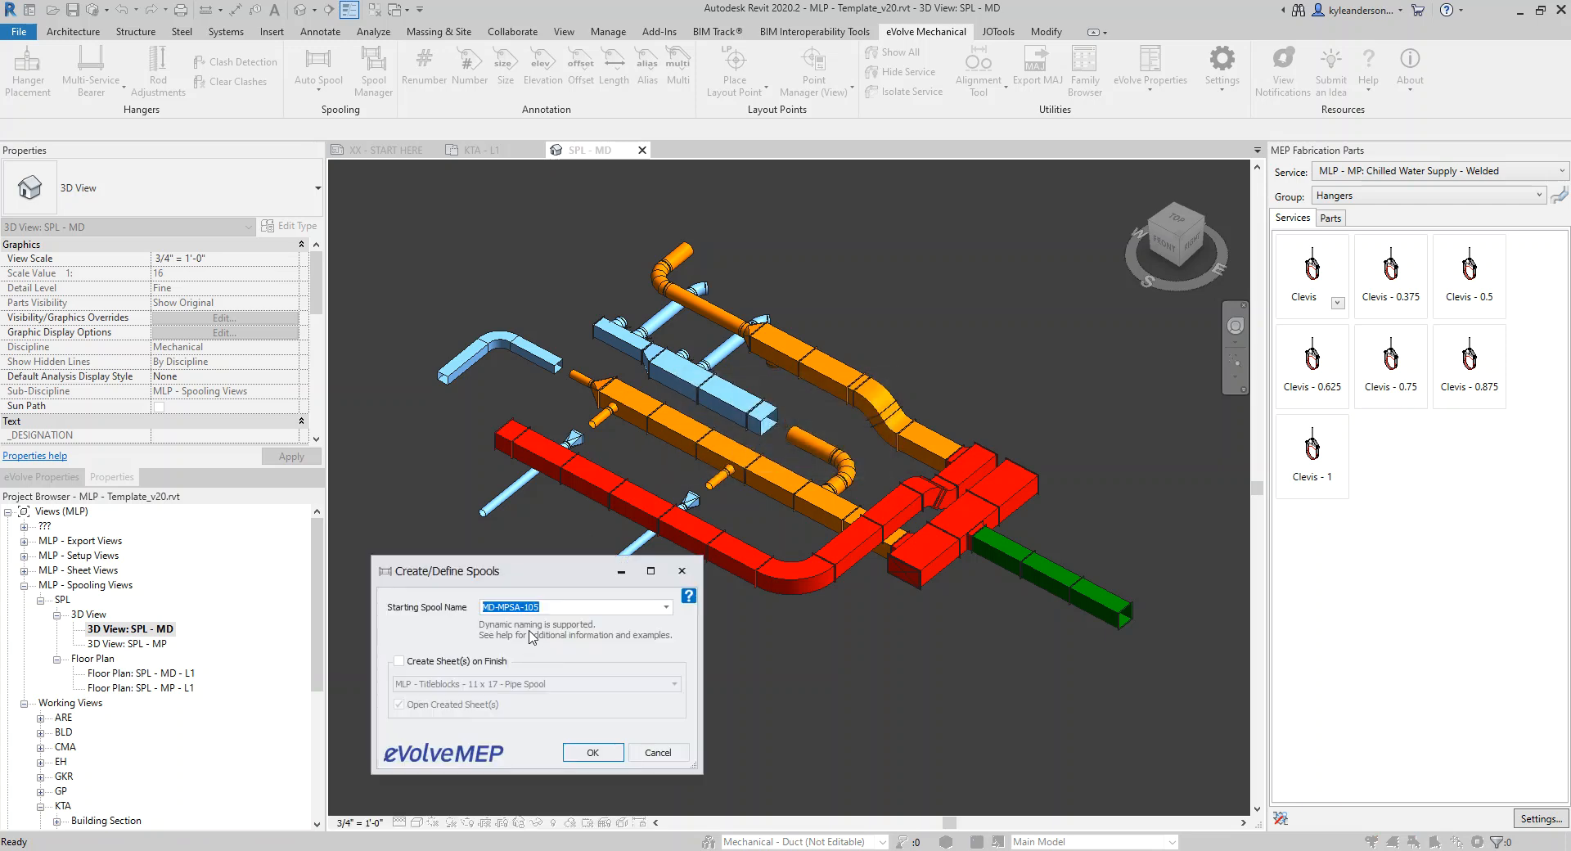
drag(521, 612, 513, 612)
text(LPS)
click(593, 752)
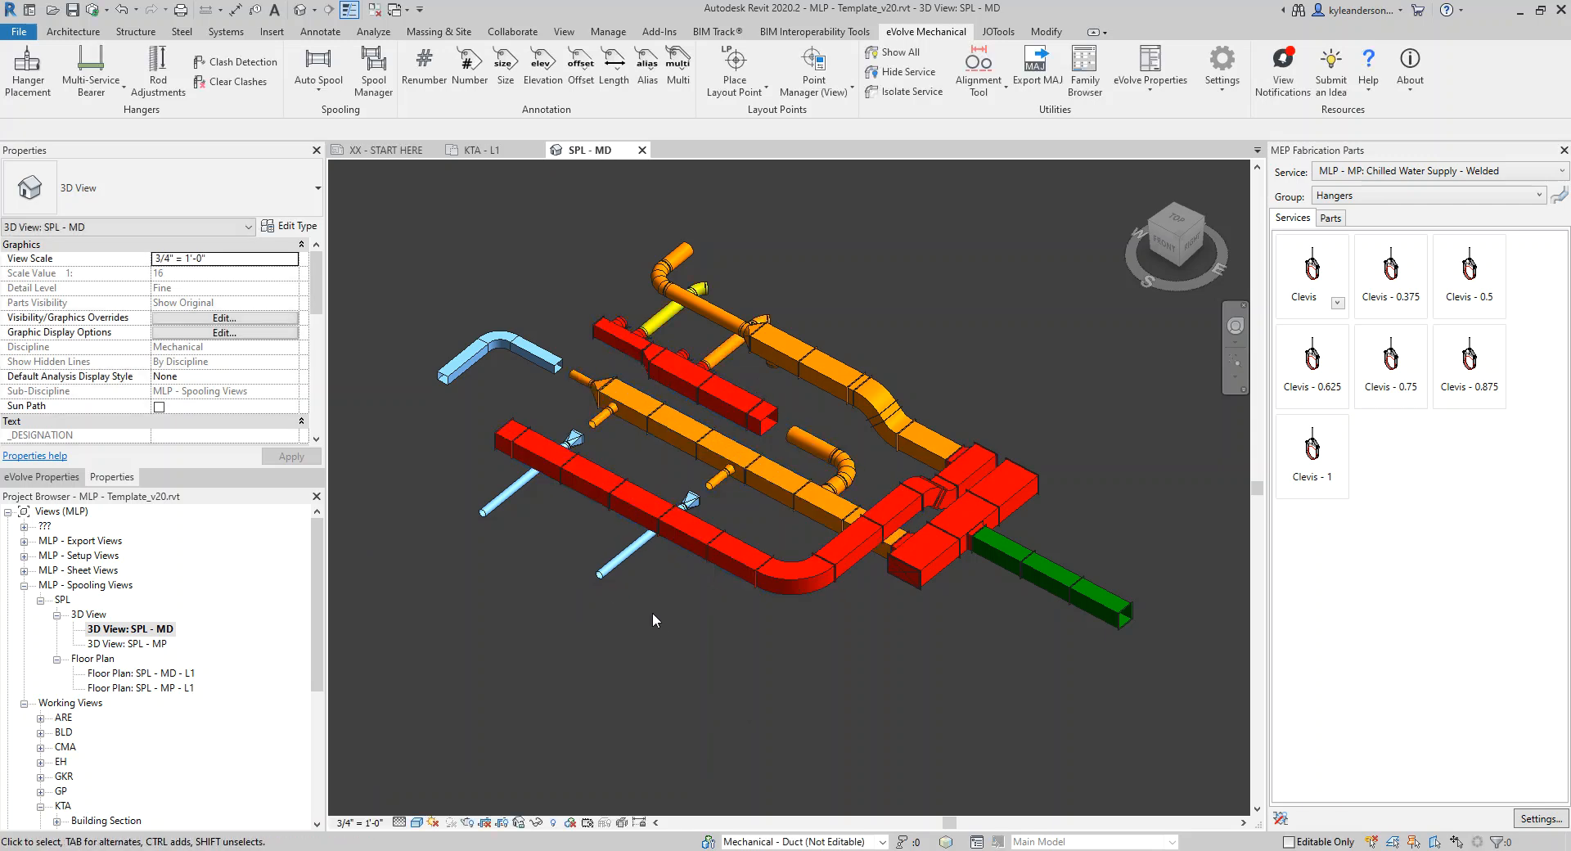
- Disassemble the yellow and orange round branch spools attached to the short red duct
shift+middle_drag(710, 601, 765, 724)
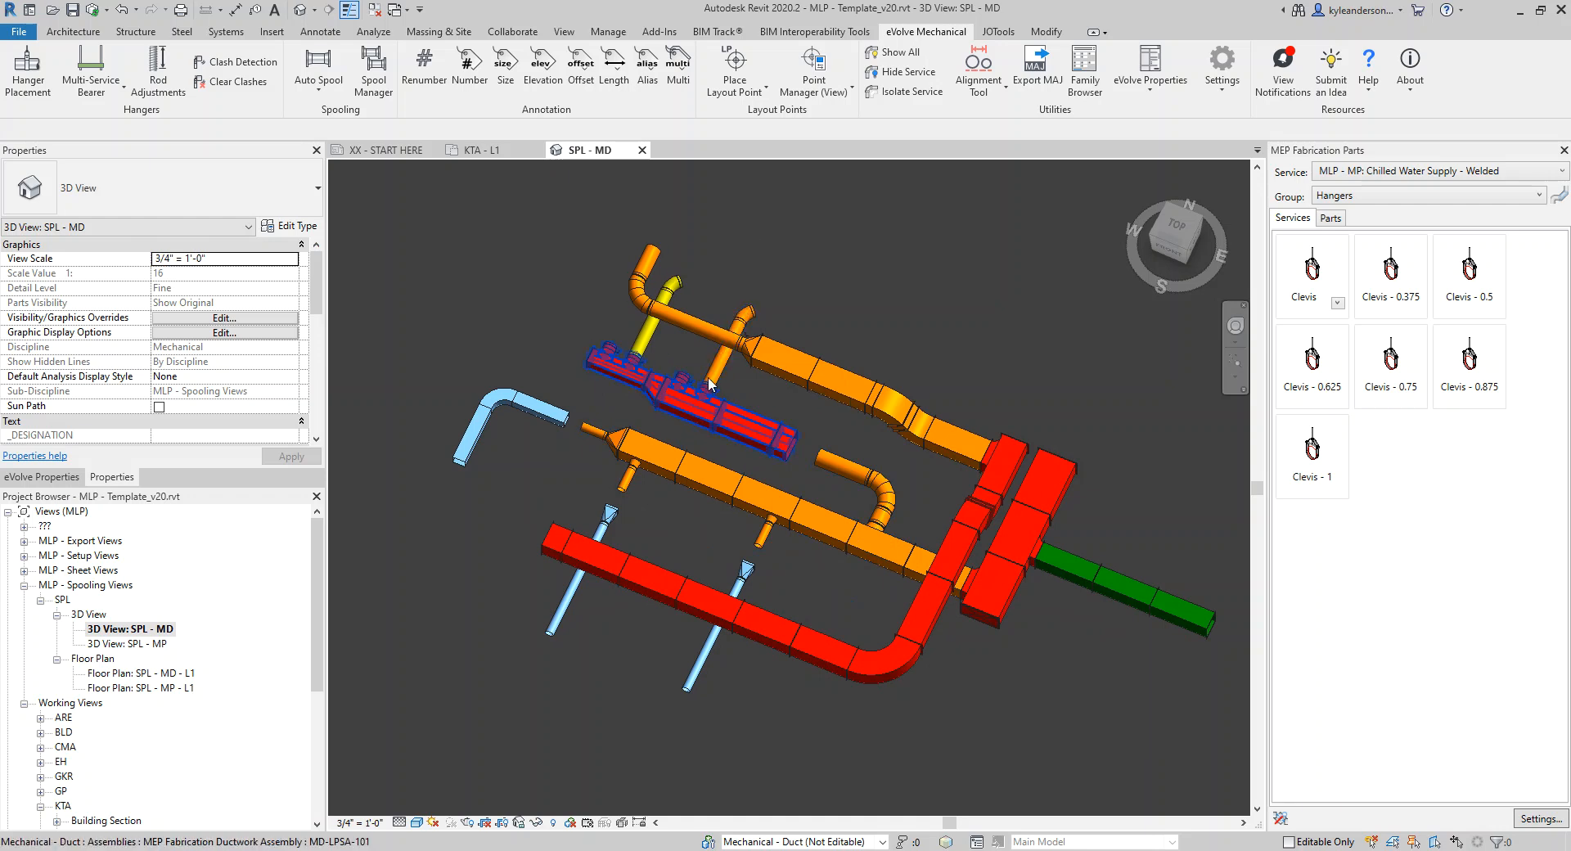
scroll(703, 381, up, 2)
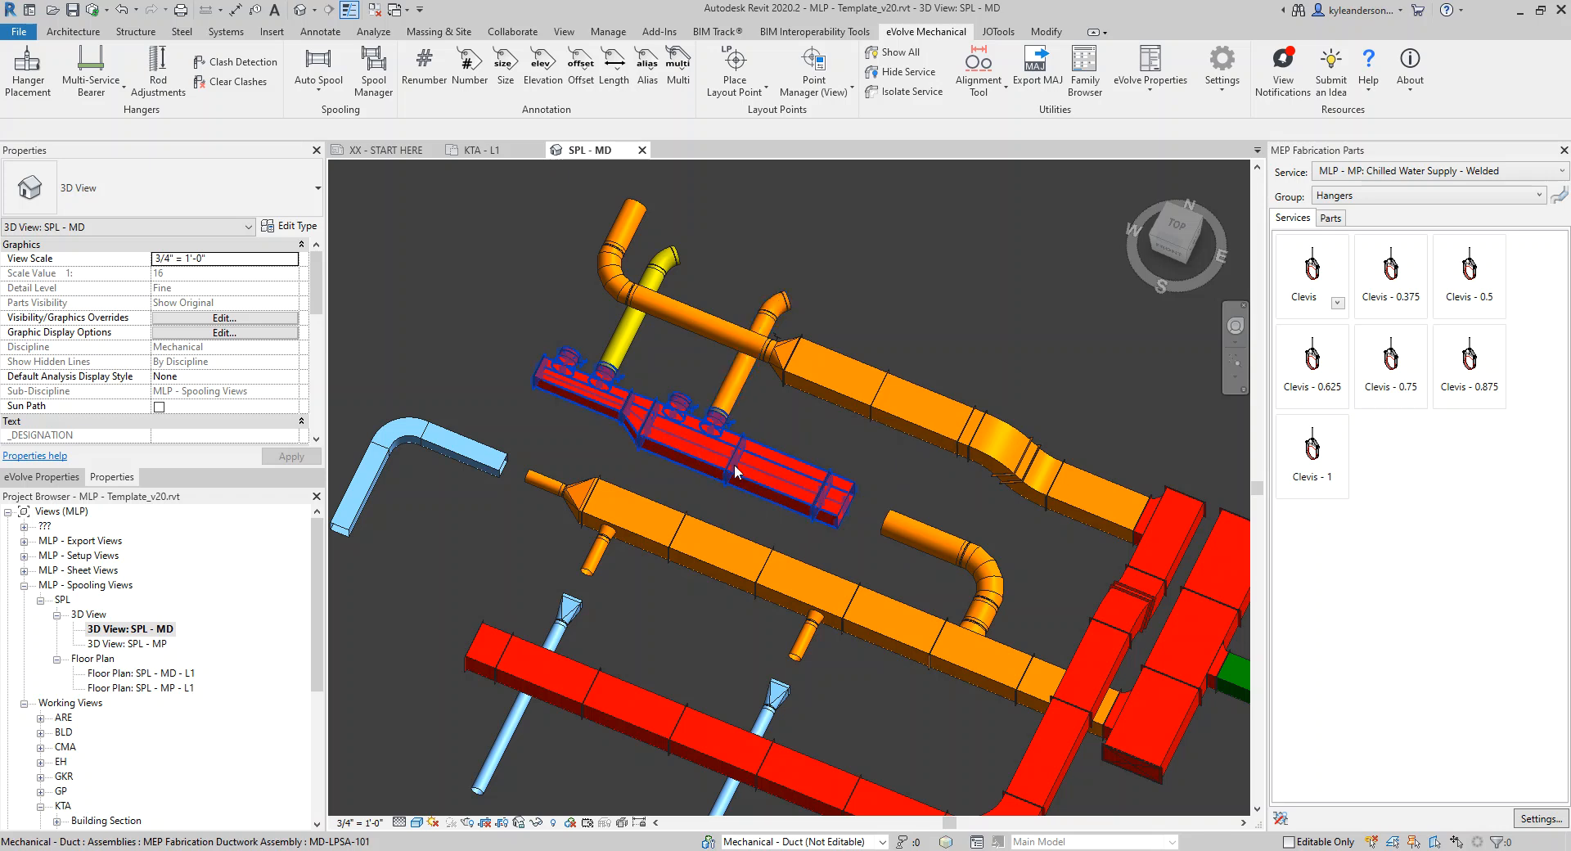
click(677, 440)
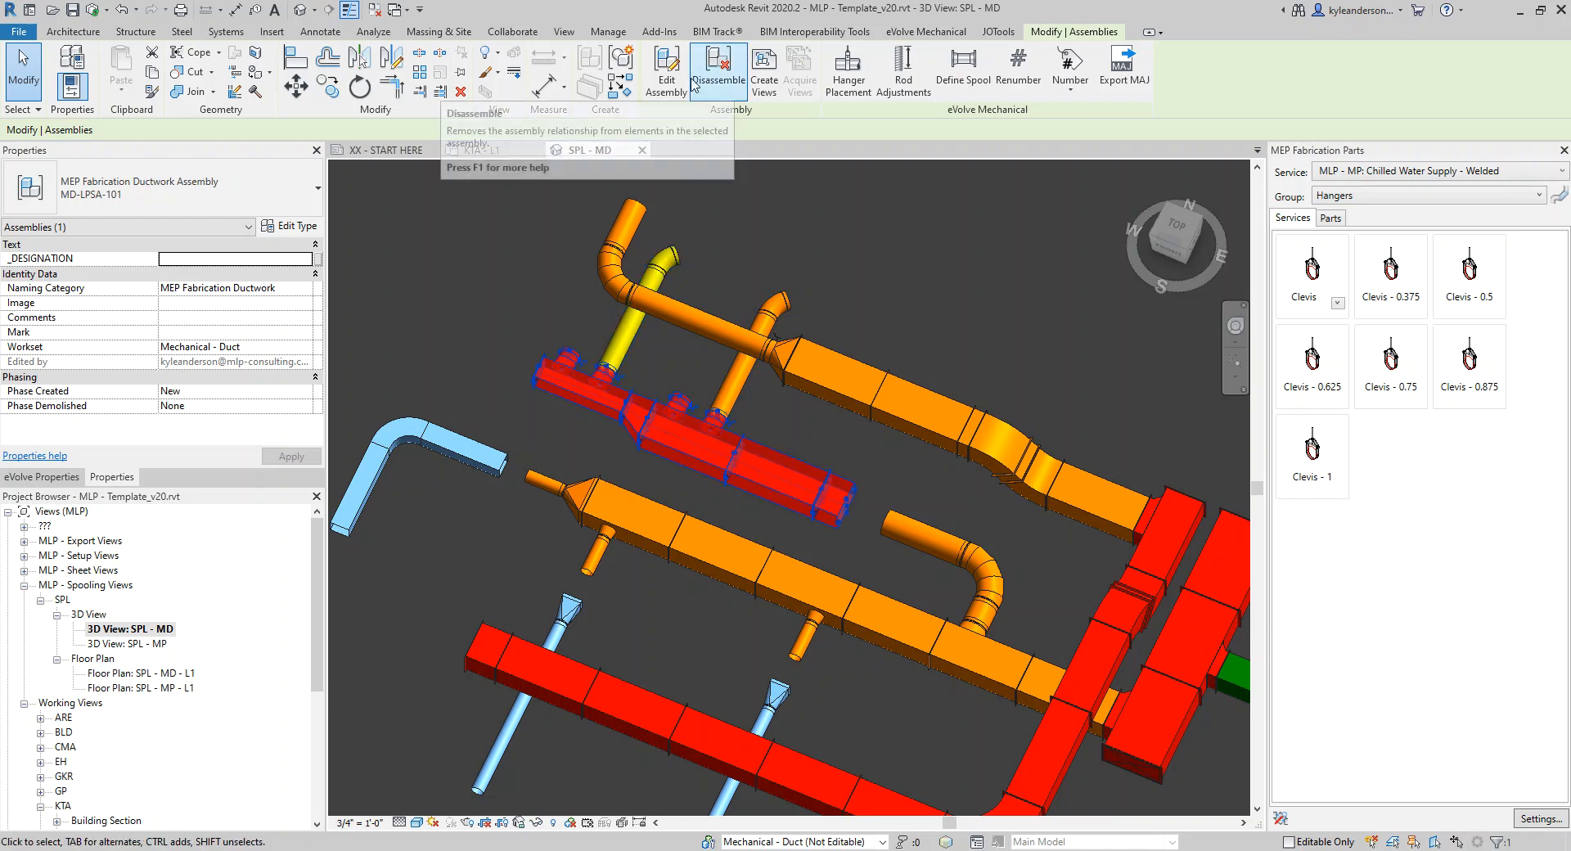
ctrl+click(727, 391)
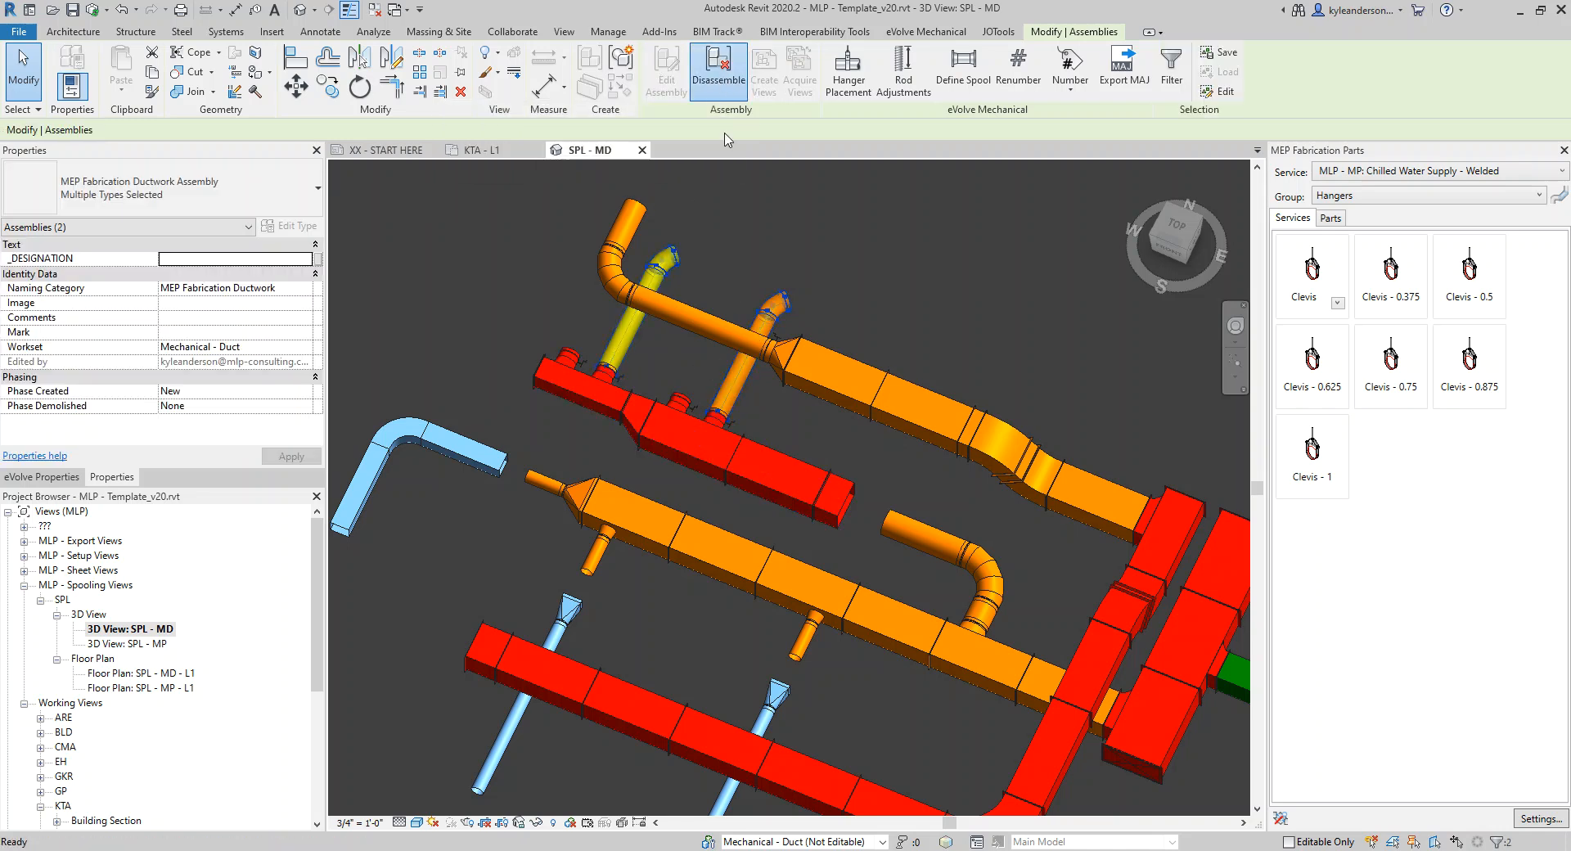
- Add the two freed round branches and their elbows to the short red duct assembly and finish editing it
click(751, 450)
click(666, 72)
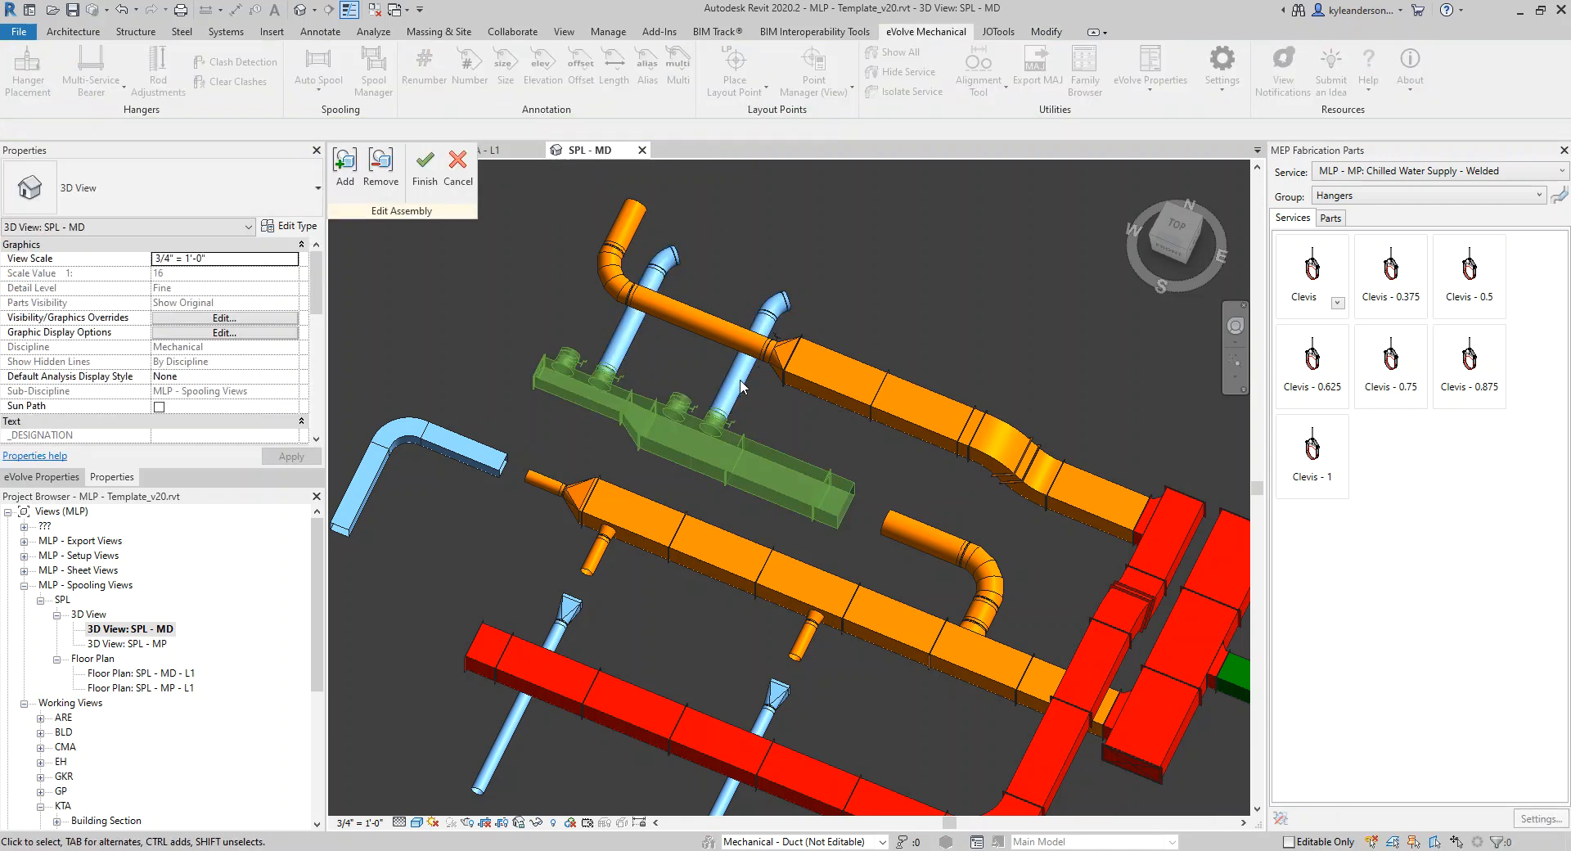
click(345, 168)
click(778, 305)
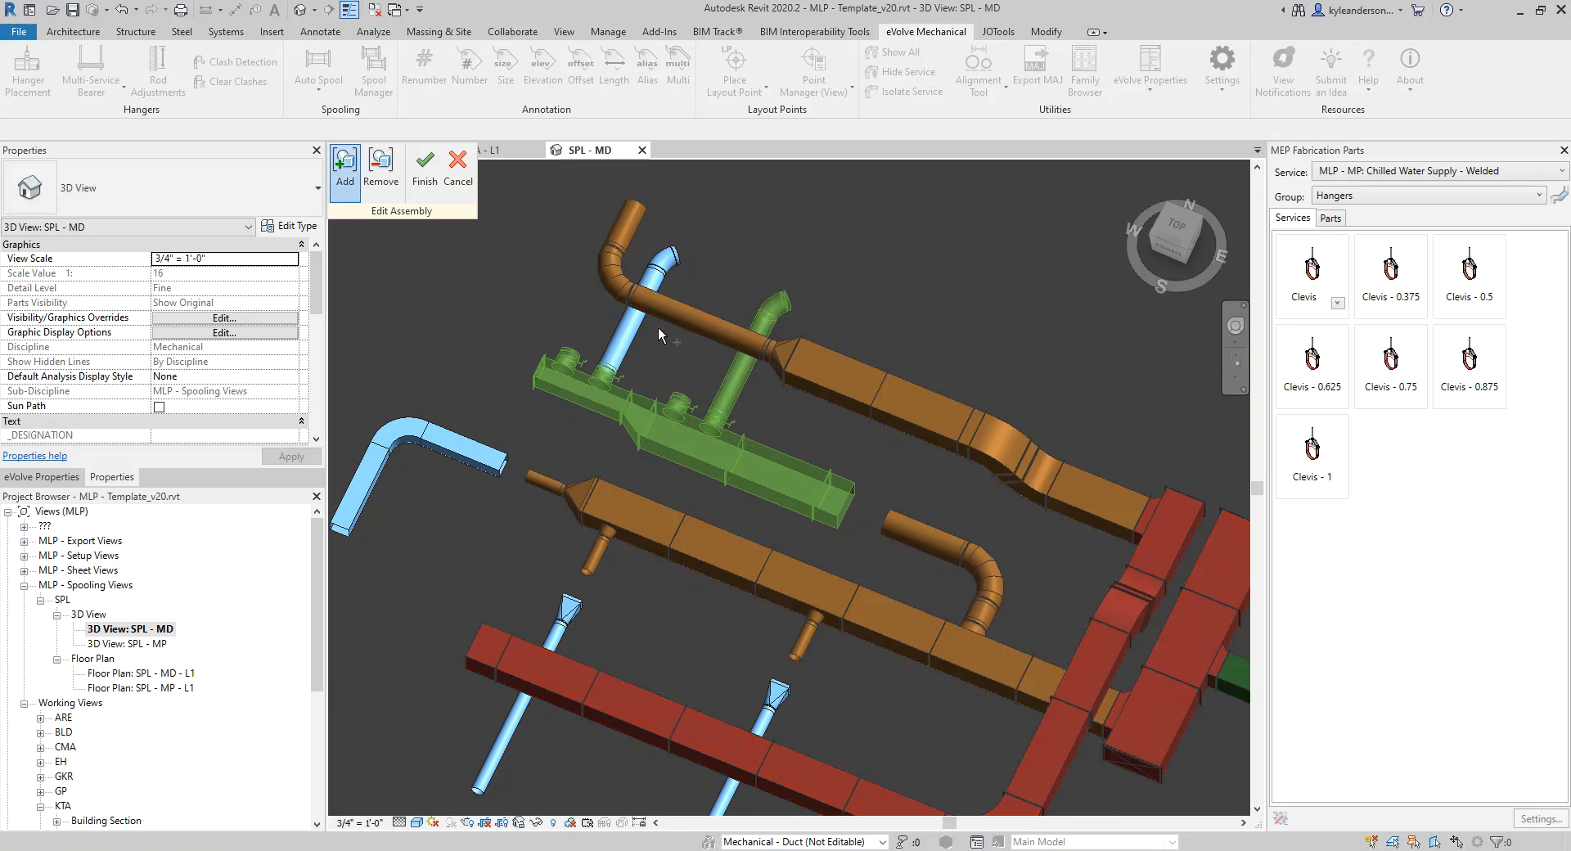
click(624, 339)
click(668, 260)
click(424, 169)
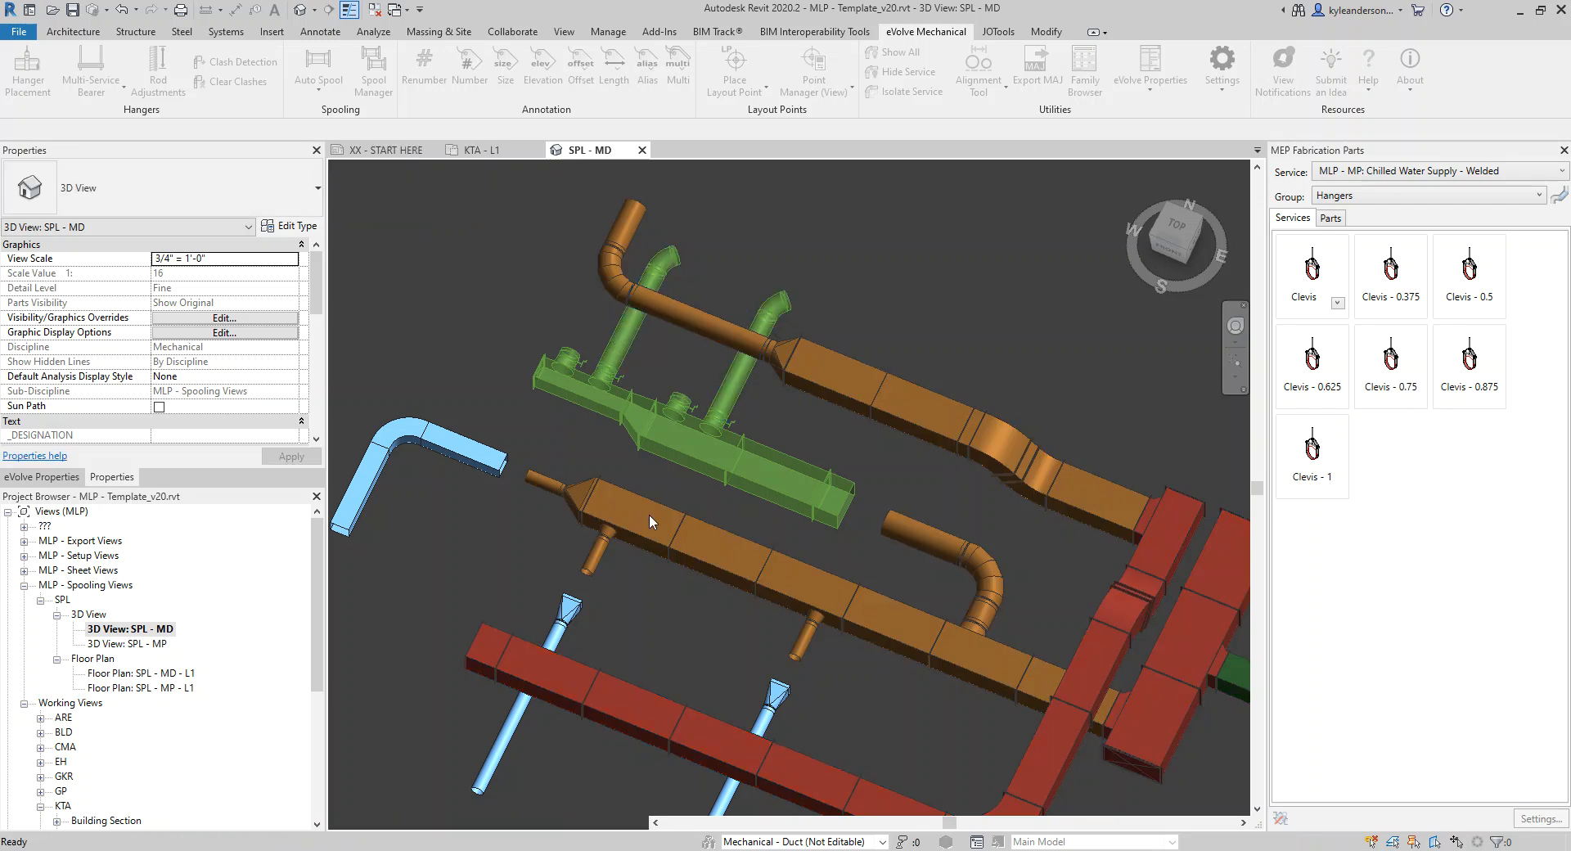
- Try to auto-spool the light blue round branch nearest the long red duct's elbow as MD-LPSA-104, without sheets
scroll(782, 695, down, 2)
middle_drag(852, 694, 838, 526)
click(773, 719)
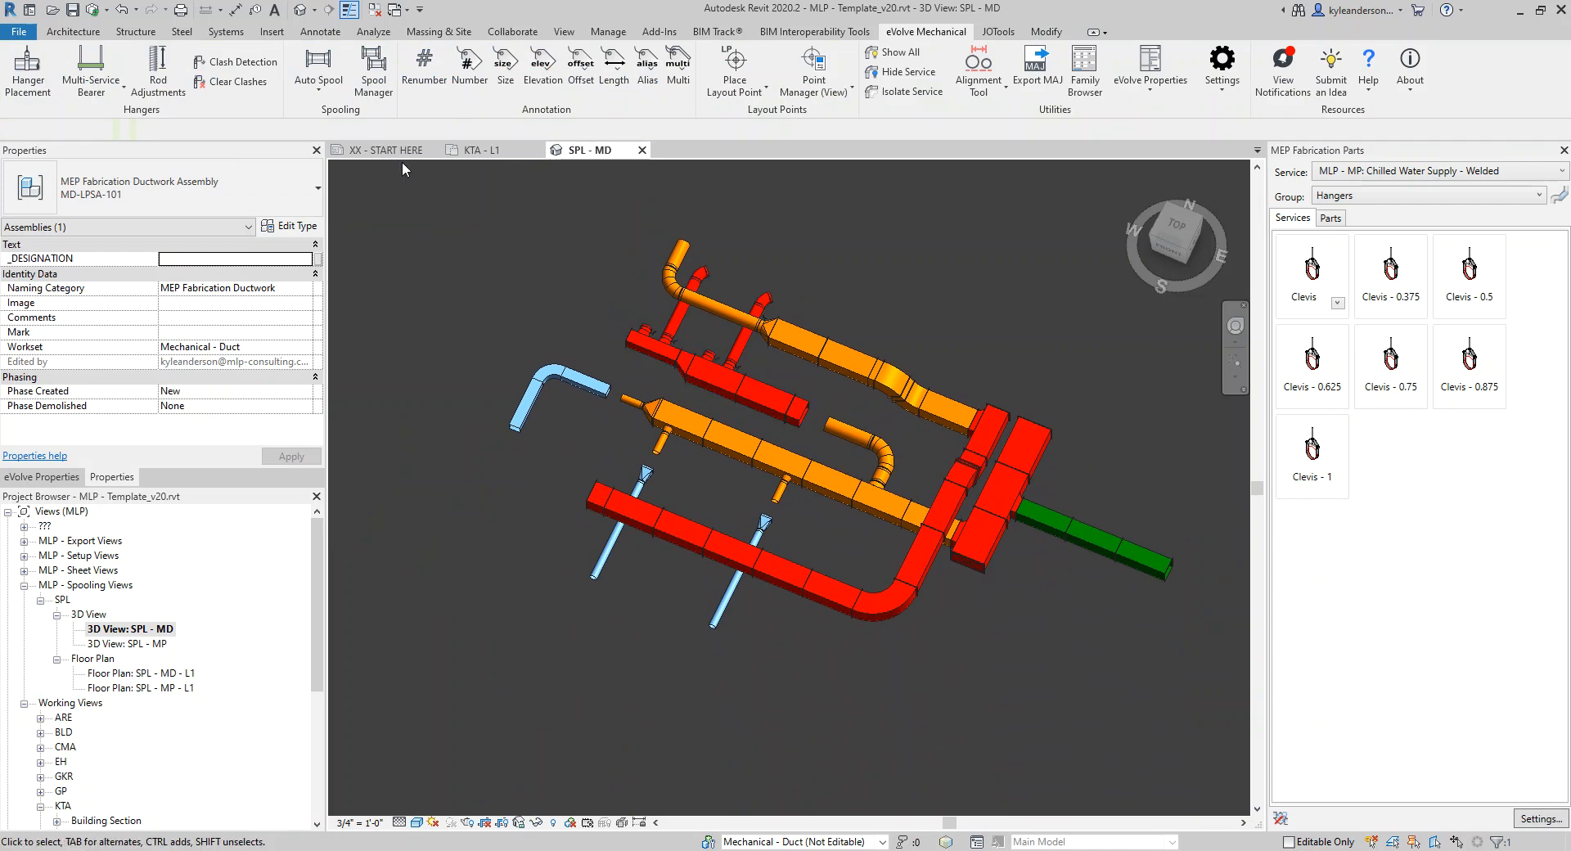
click(318, 64)
click(661, 751)
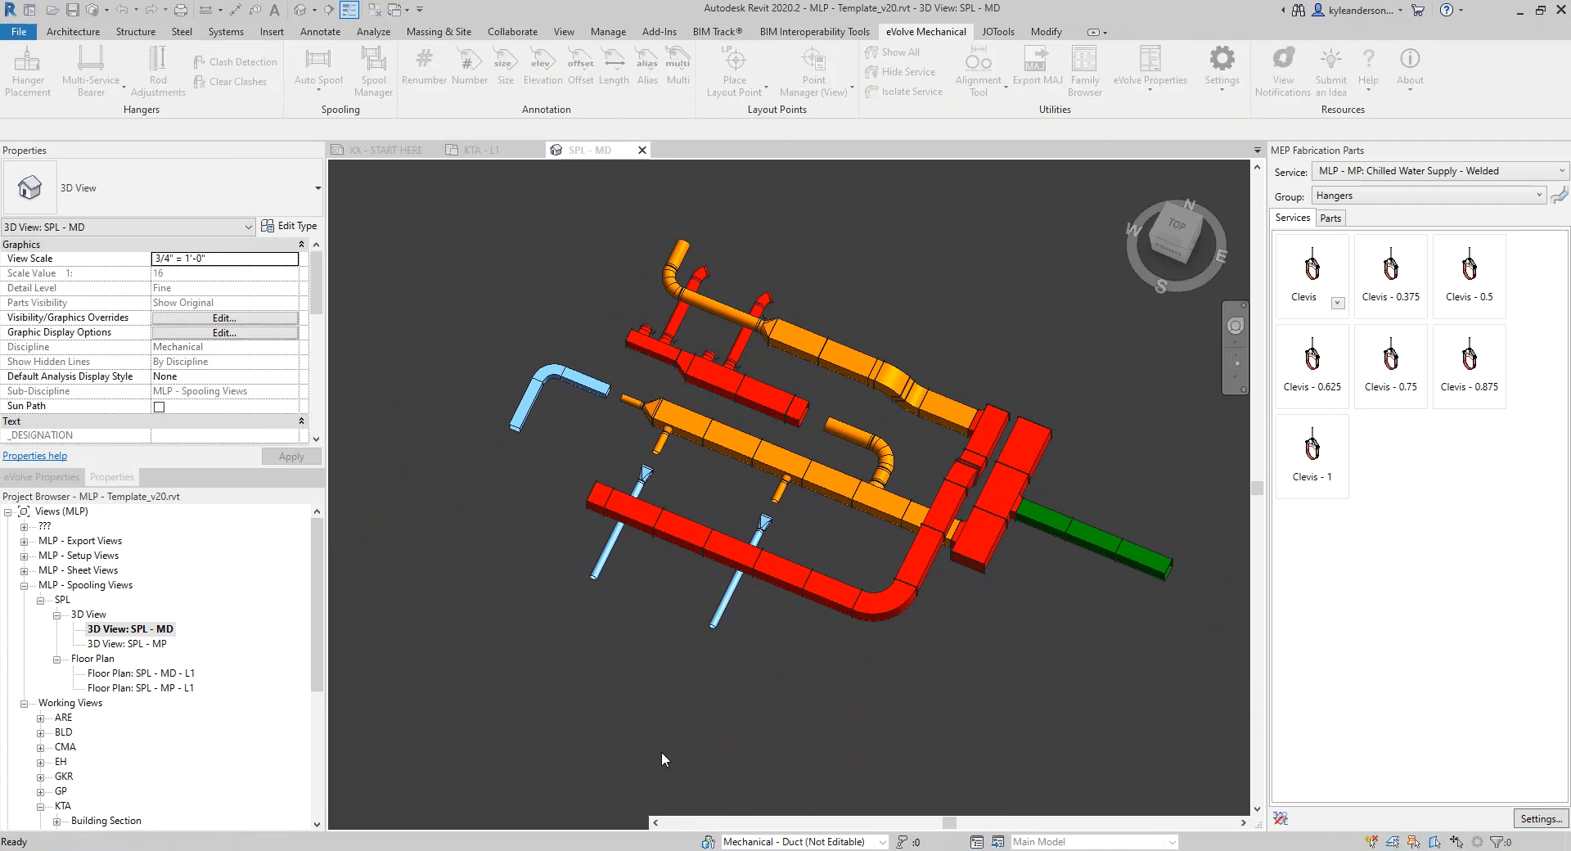
click(705, 643)
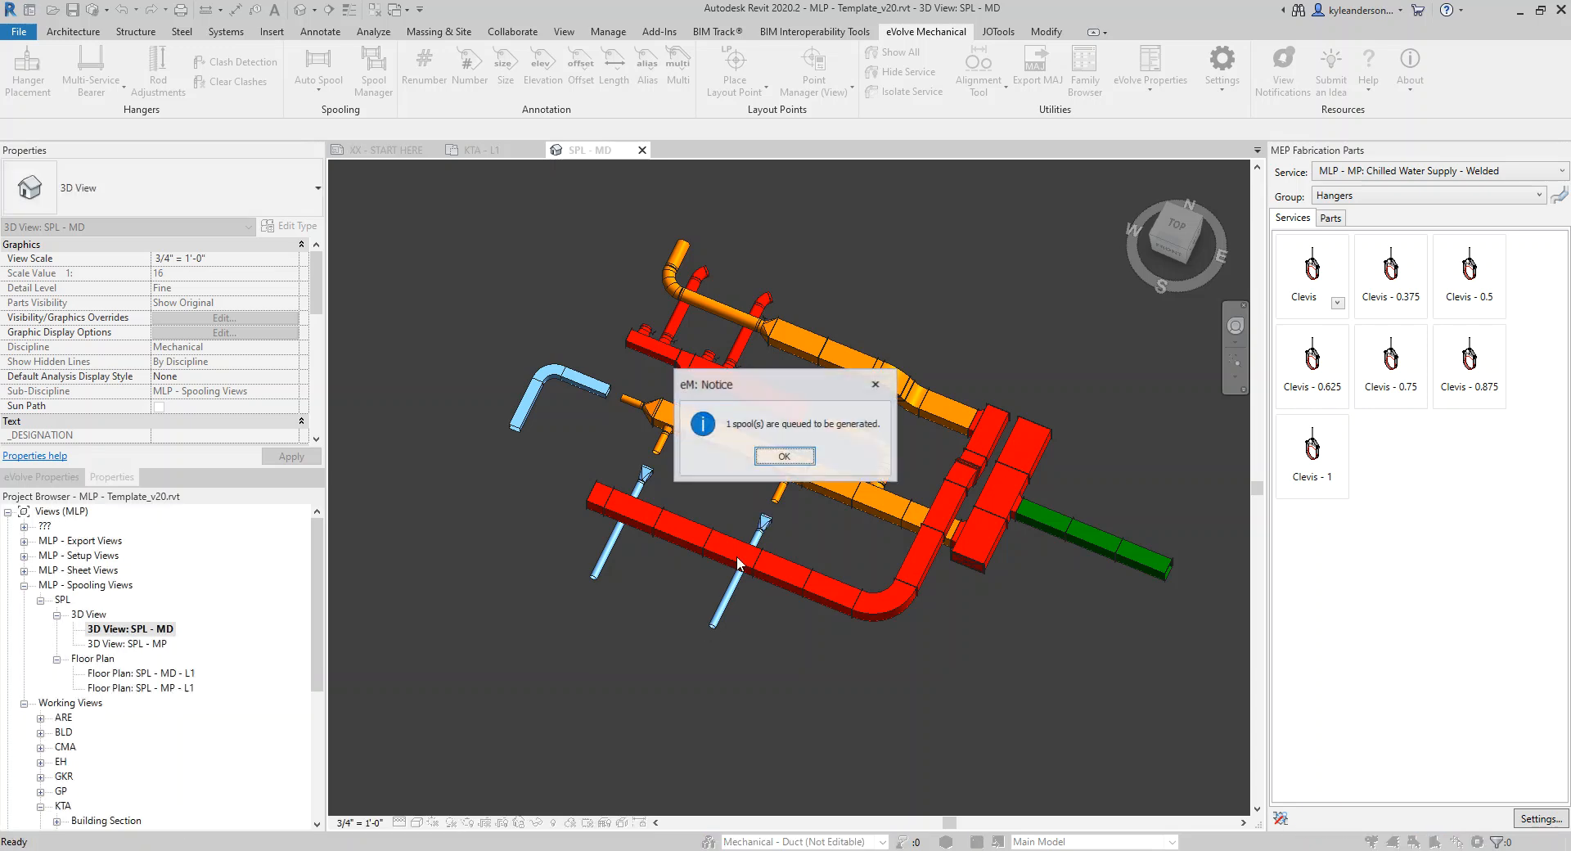
click(812, 458)
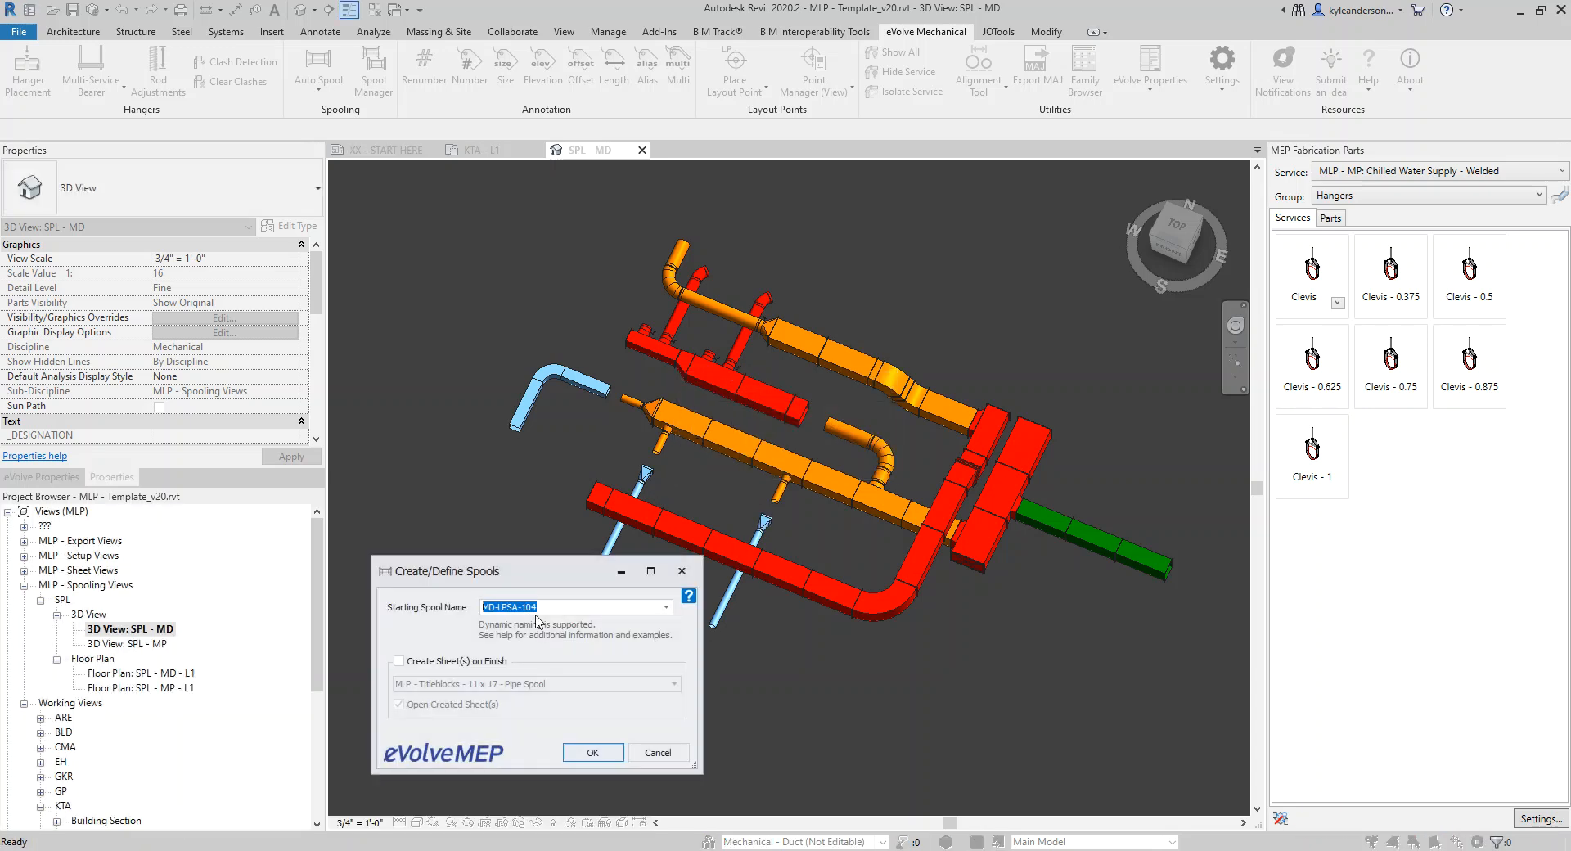
drag(537, 607, 528, 613)
click(593, 754)
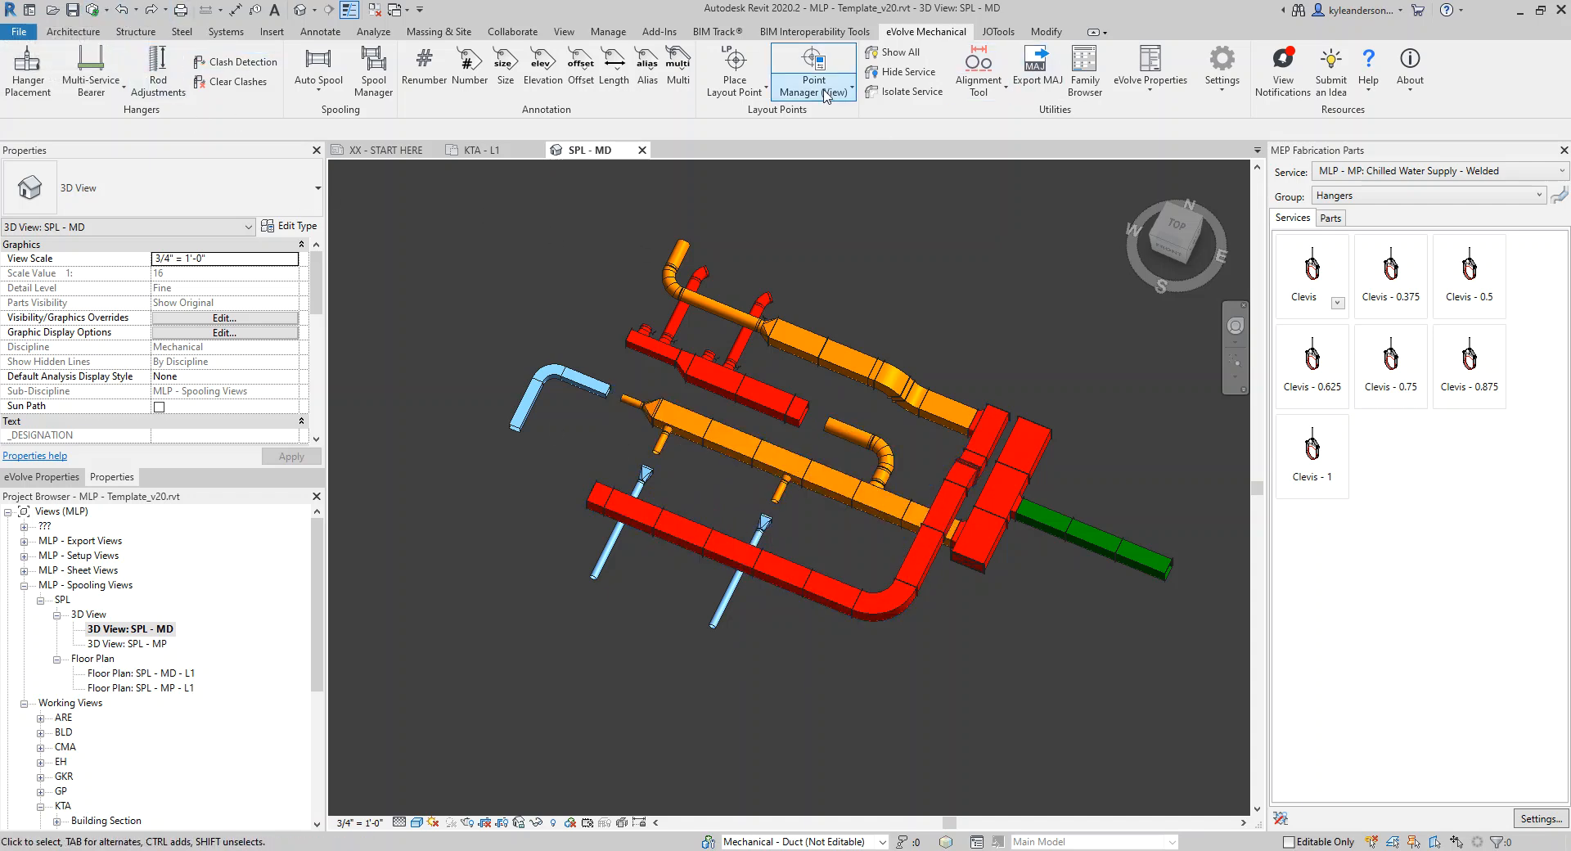
- Auto-spool the light blue branch nearest the long red duct's elbow from its square-to-round piece, naming it MD-LPSA-104 without sheets
click(318, 88)
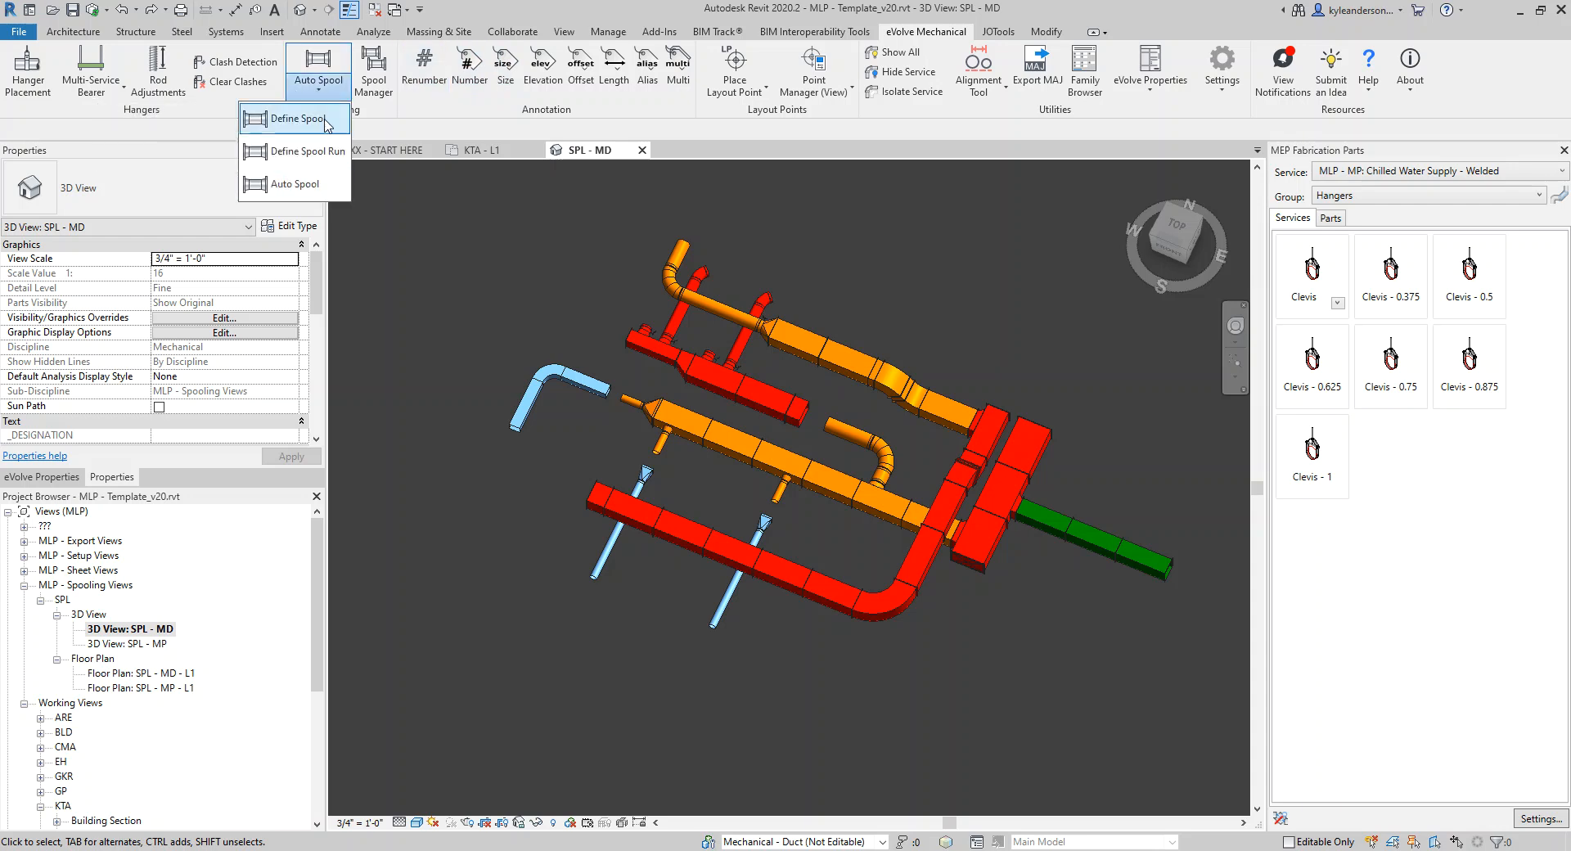
click(297, 185)
click(653, 749)
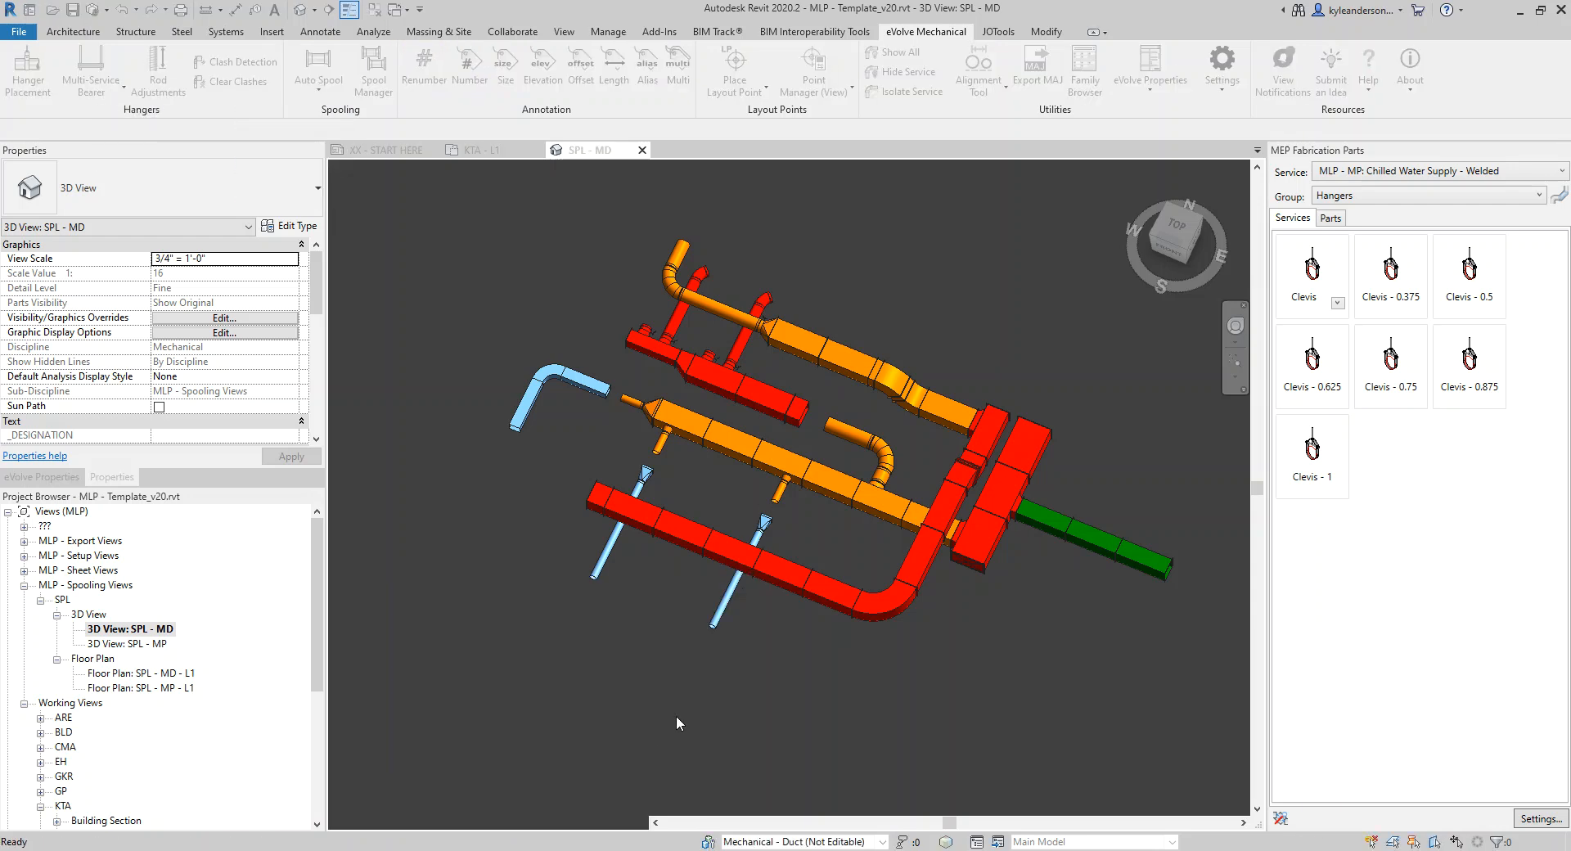
click(742, 573)
click(742, 574)
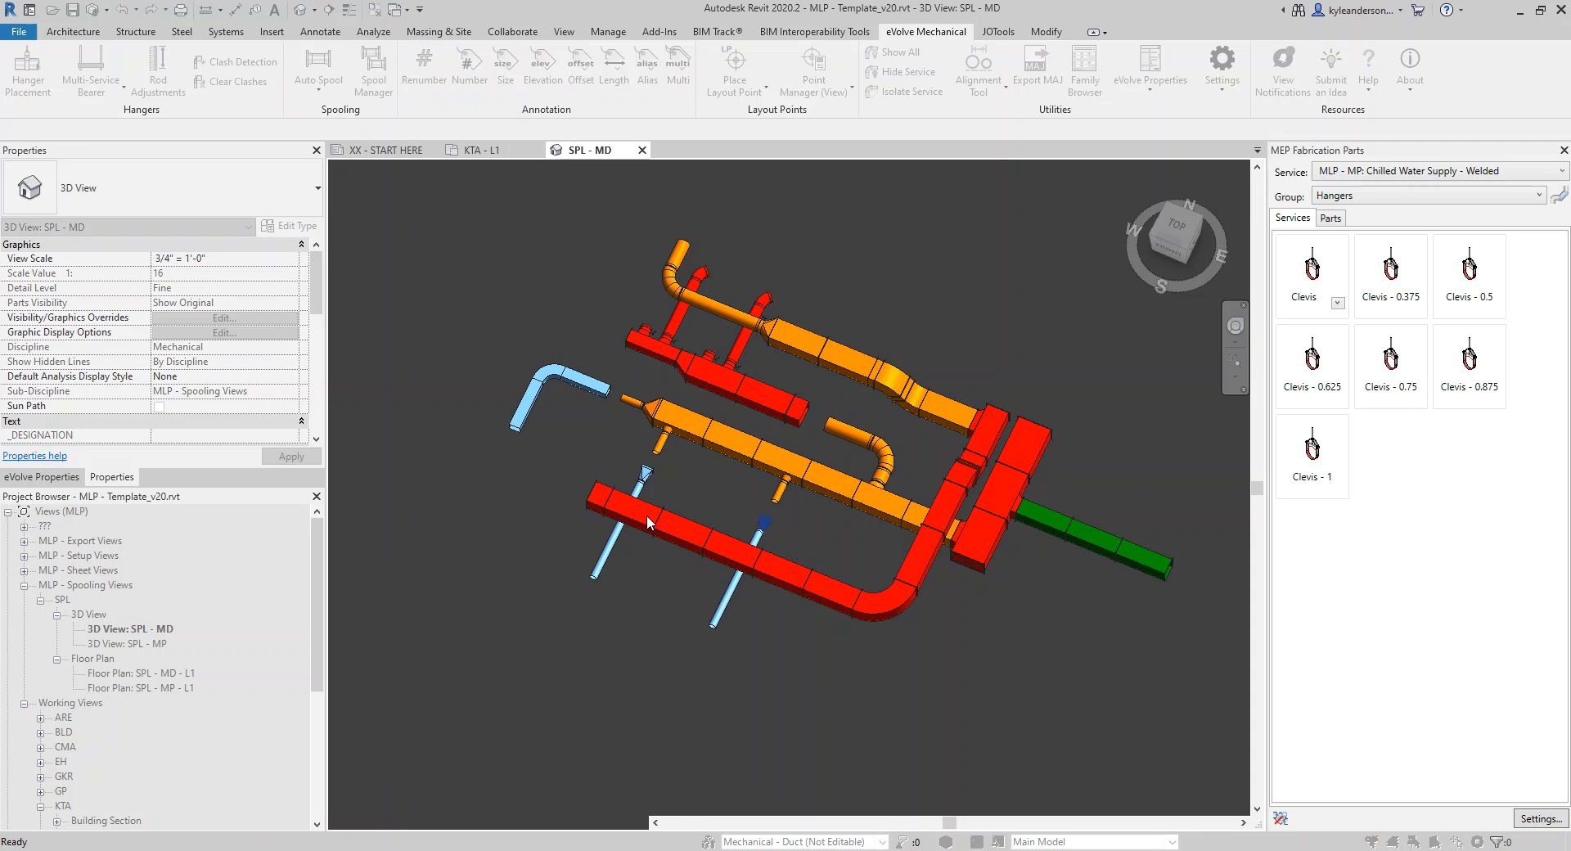
click(797, 453)
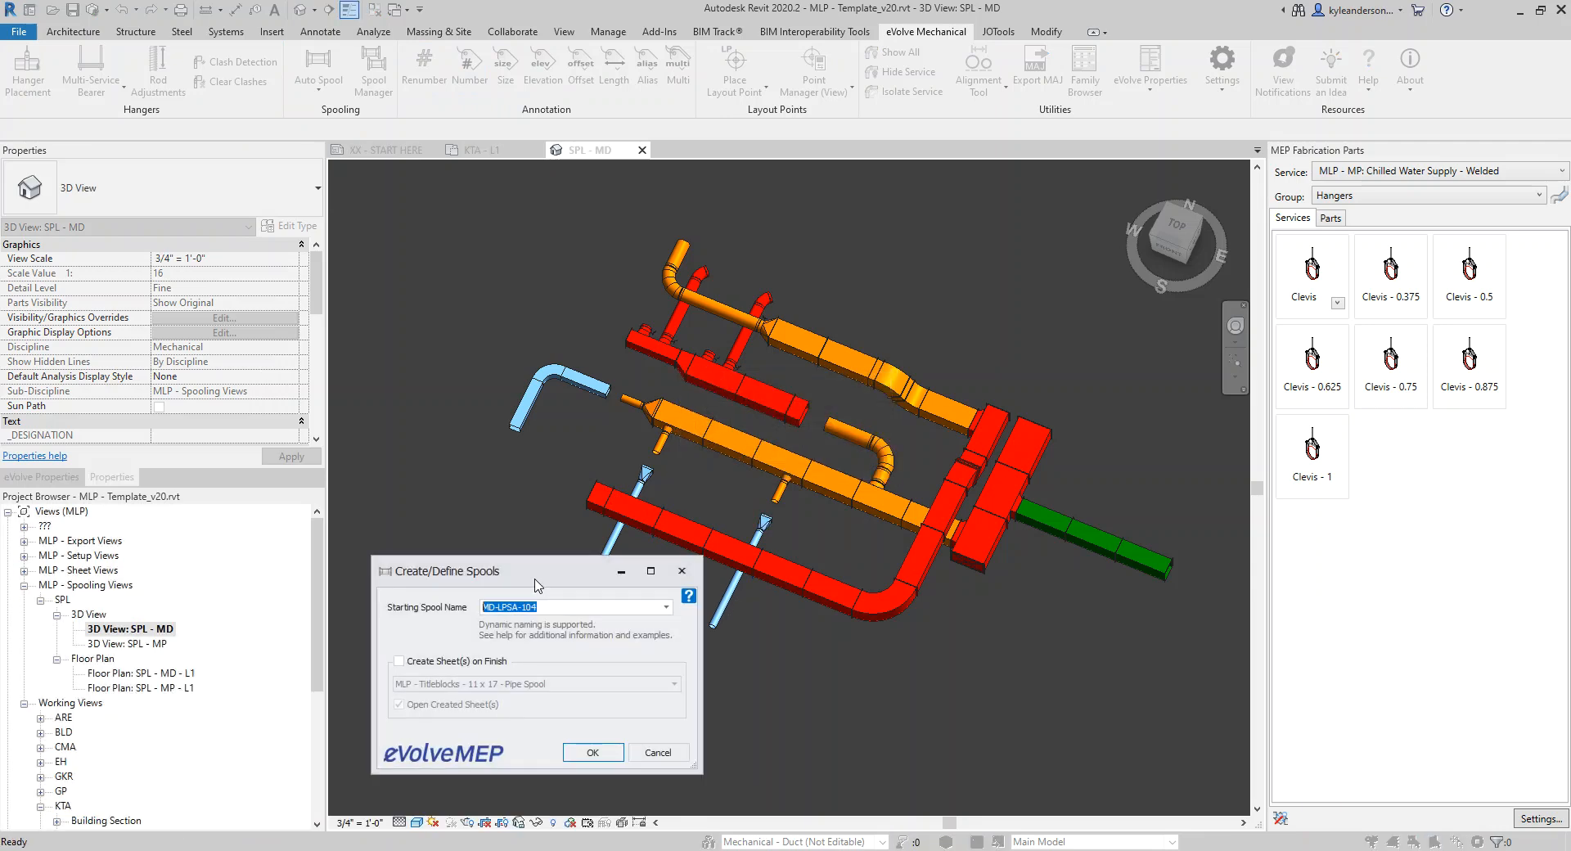
click(607, 747)
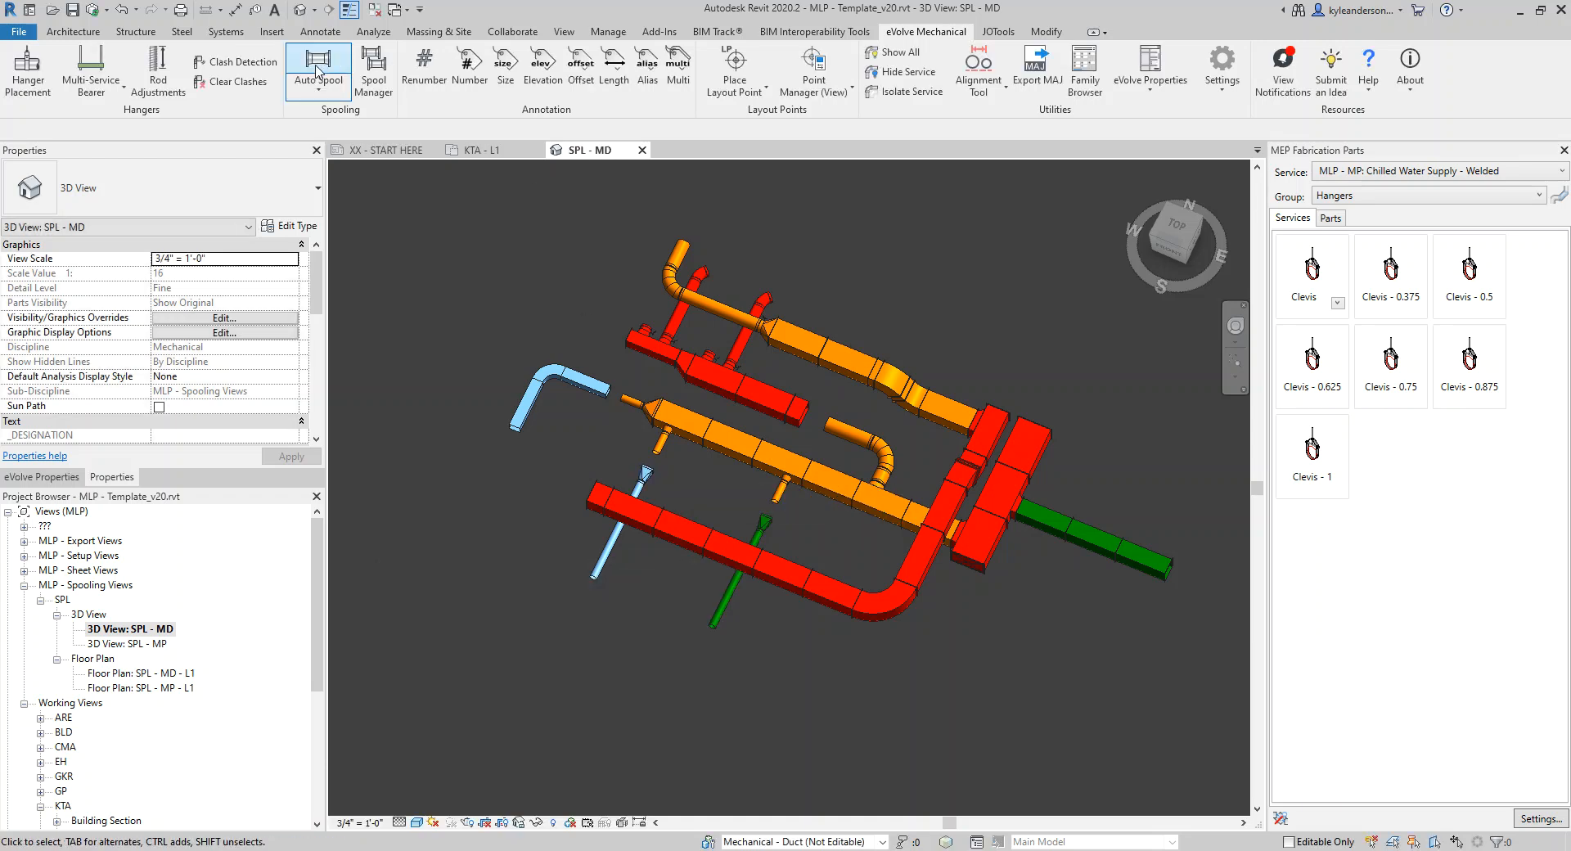
- Auto-spool the remaining light blue round branch under the long red duct, from its square-to-round piece toward the round end
click(317, 71)
click(642, 746)
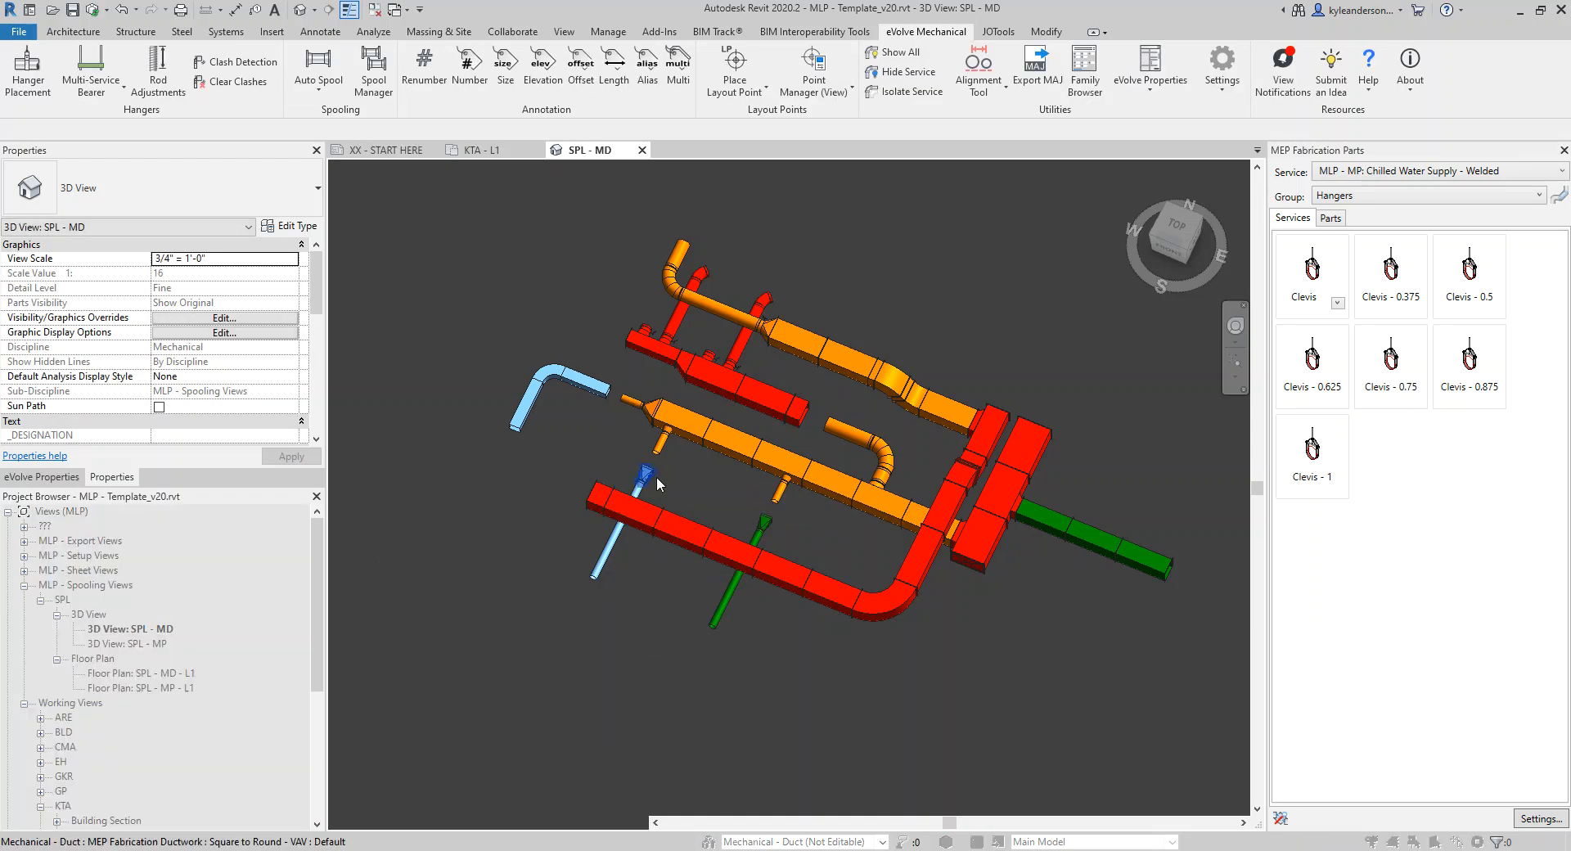
click(599, 561)
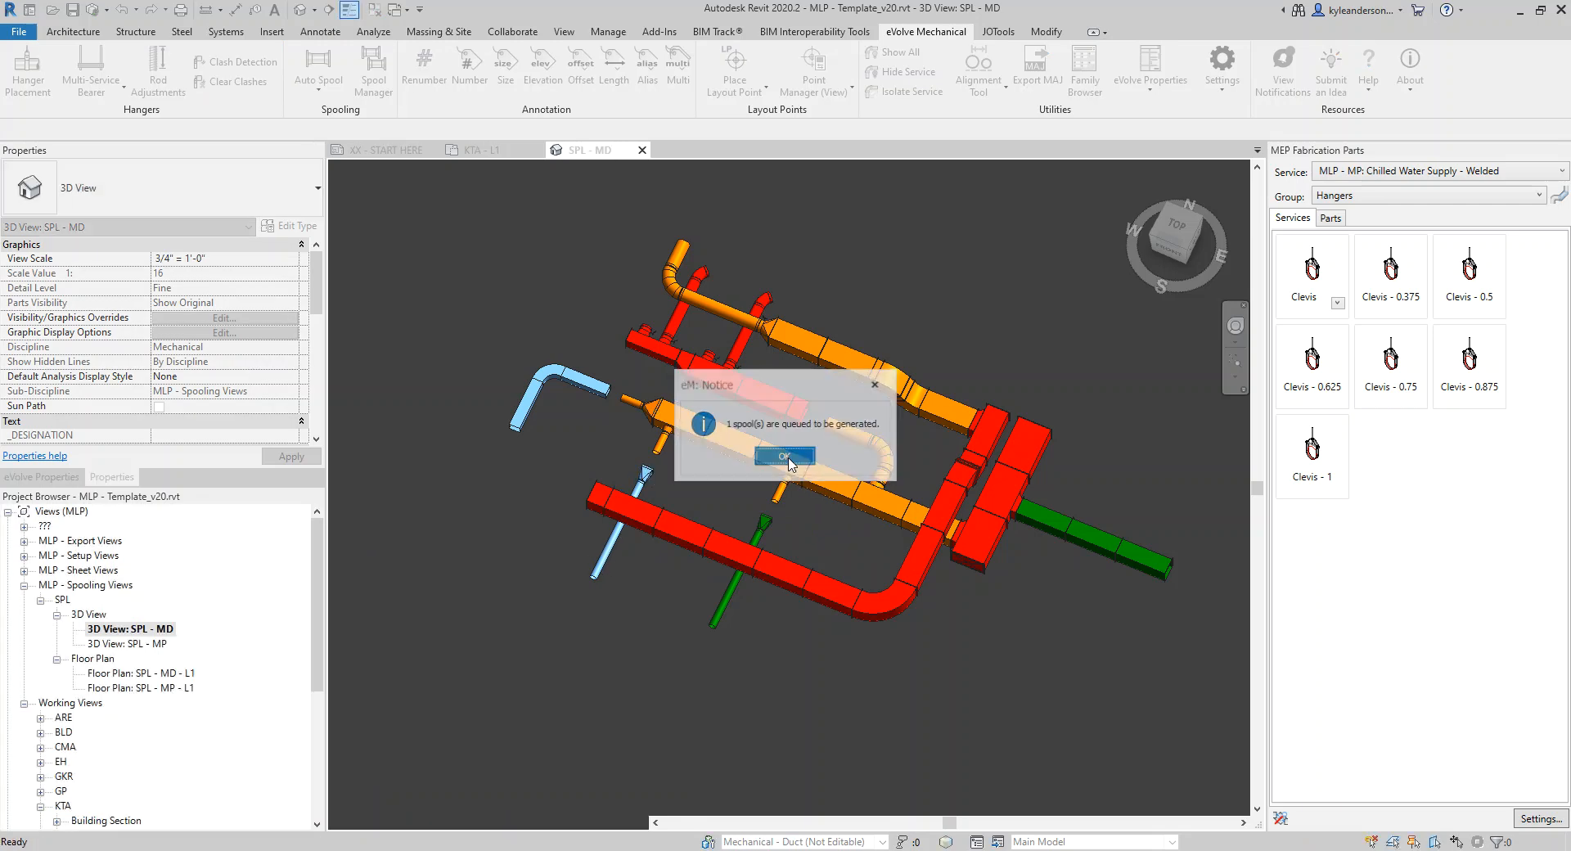
click(593, 754)
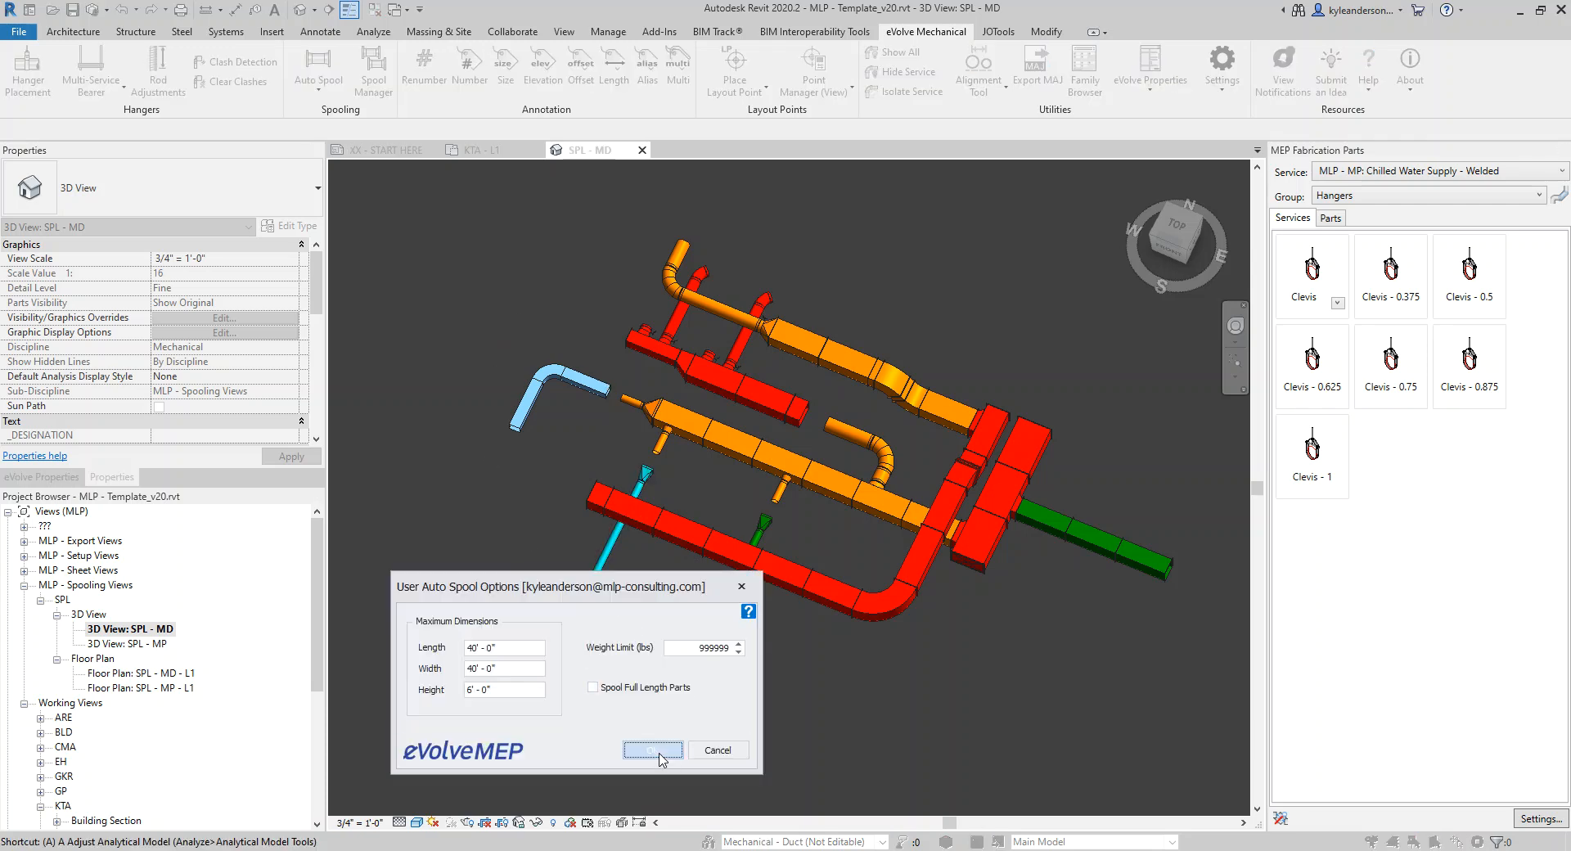
- Auto-spool the L-shaped light blue duct toward its far open end with starting spool name MD-LPSA-106 and no sheets
click(634, 747)
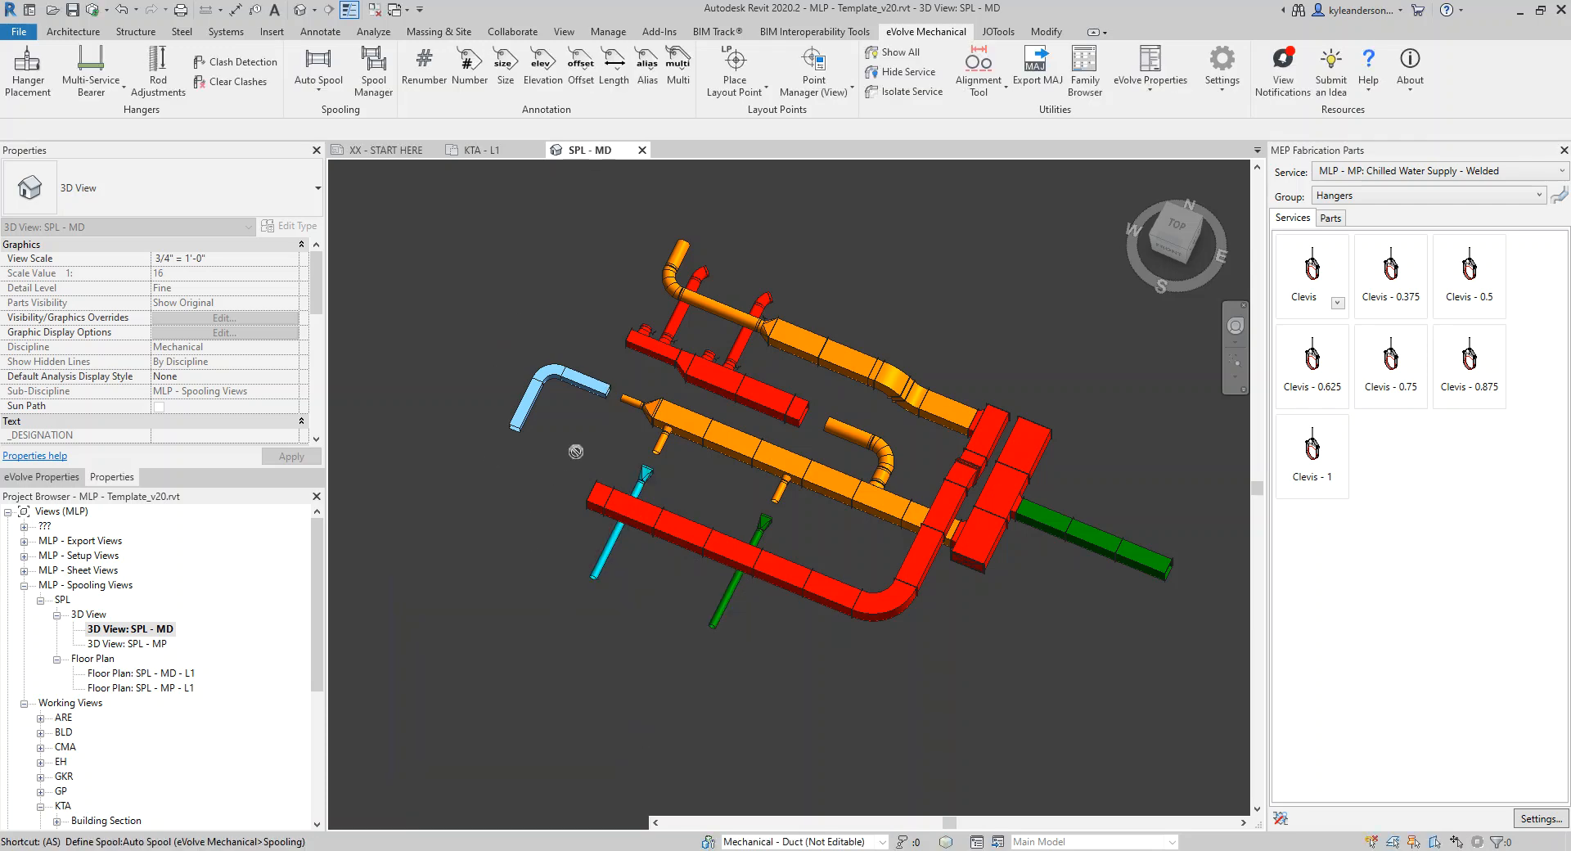
click(593, 401)
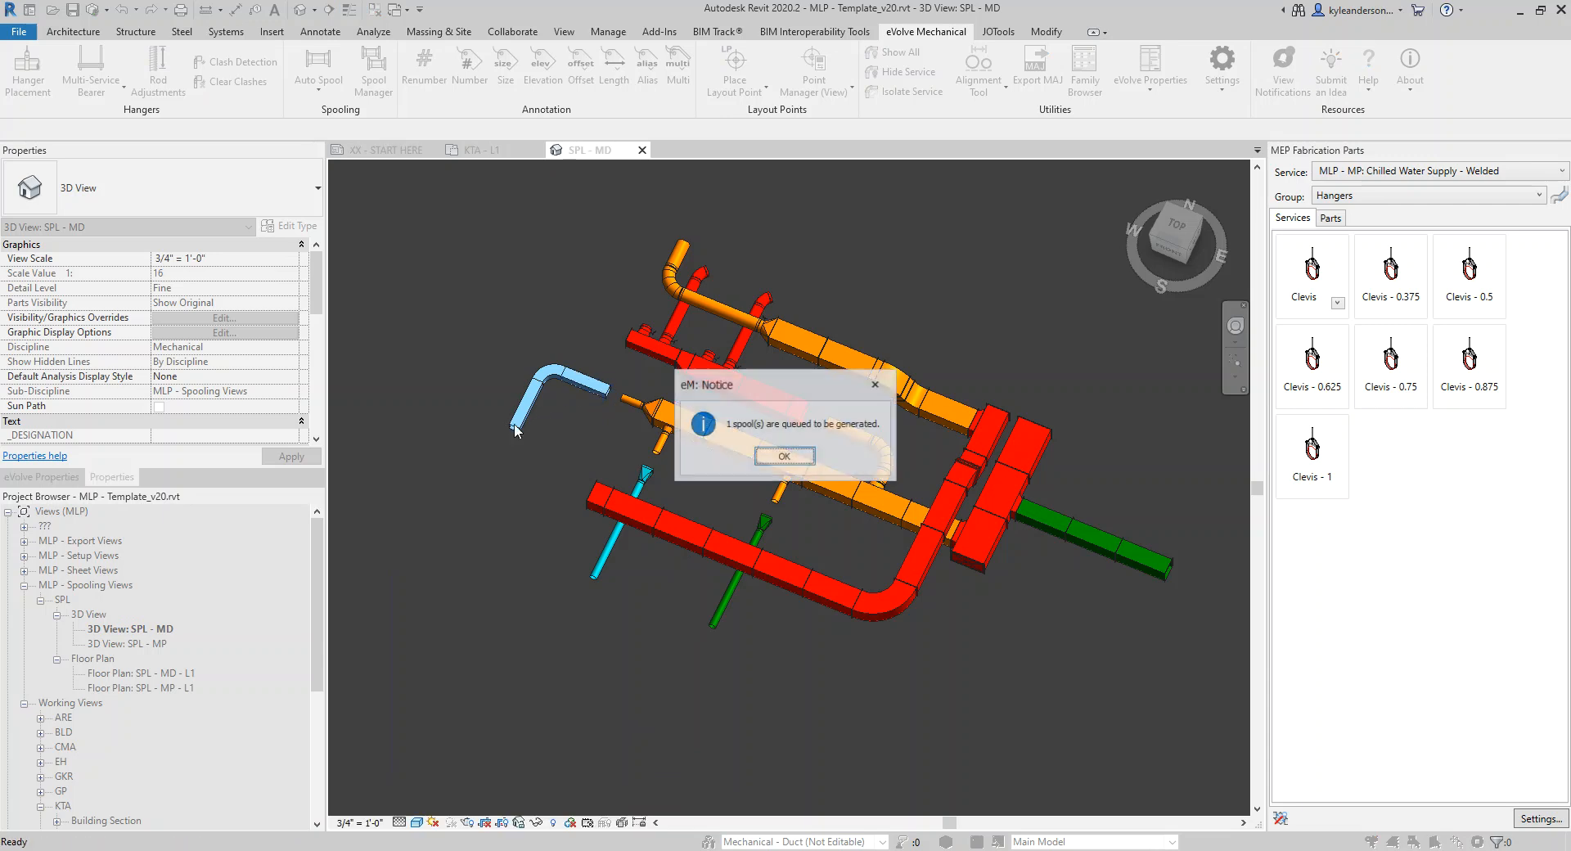
click(784, 456)
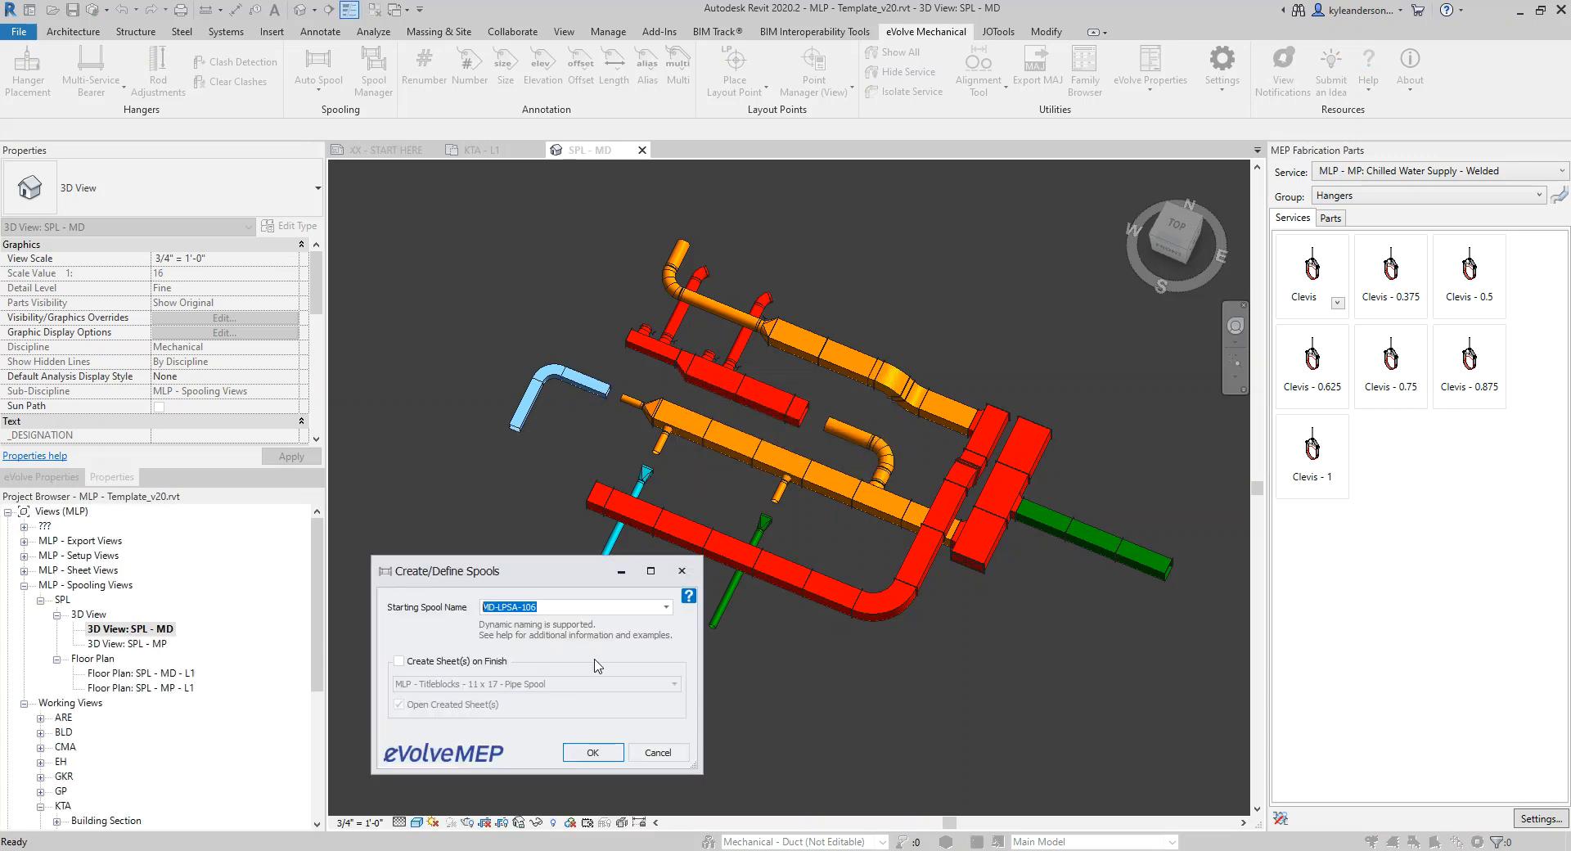
click(592, 752)
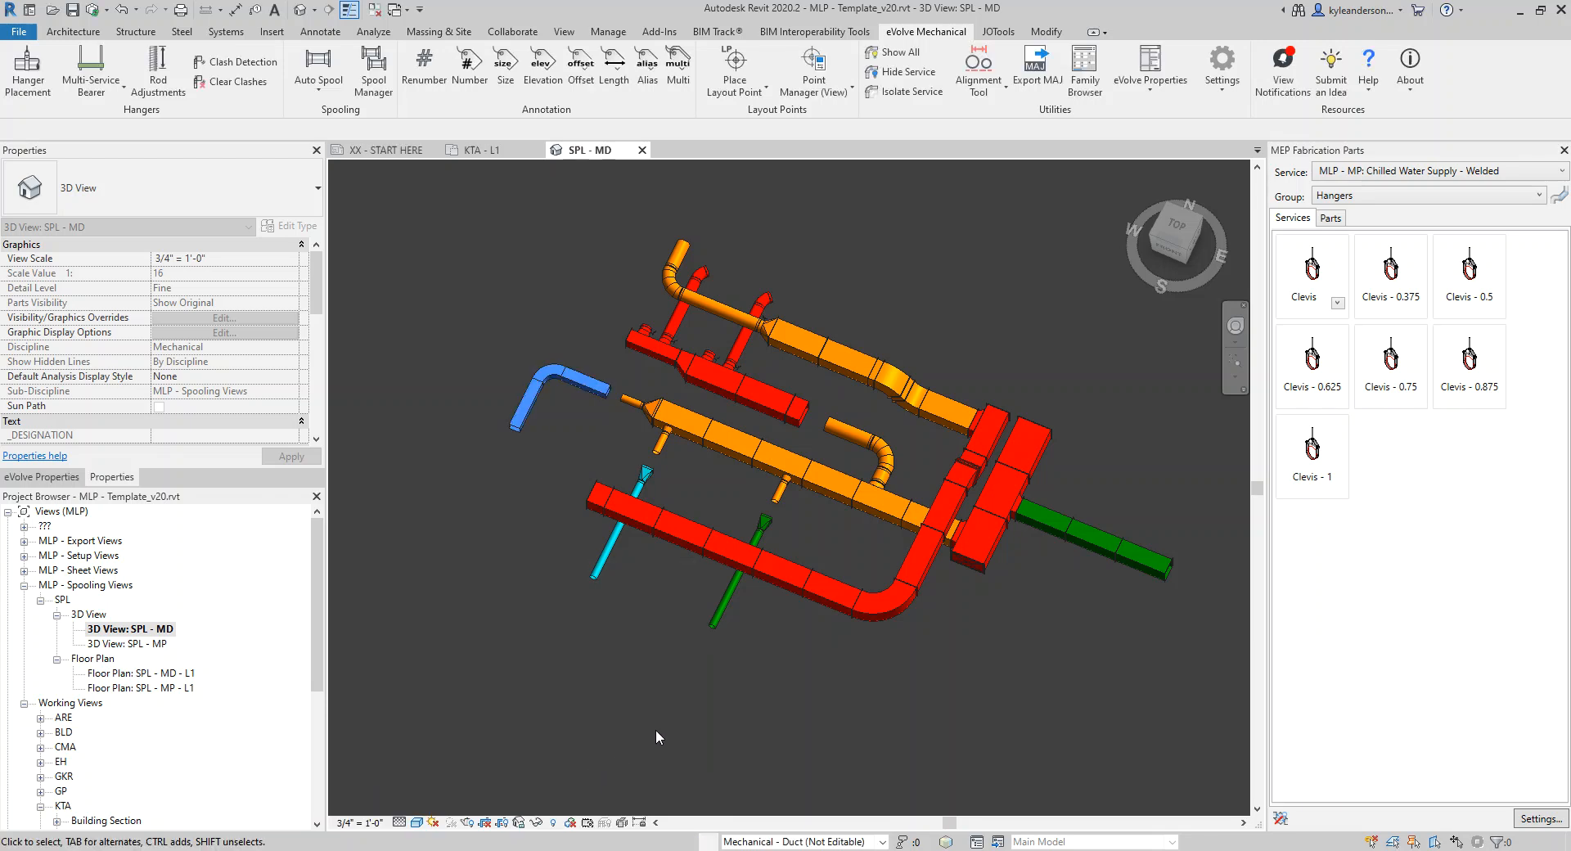
click(1191, 245)
middle_drag(1077, 446, 1040, 591)
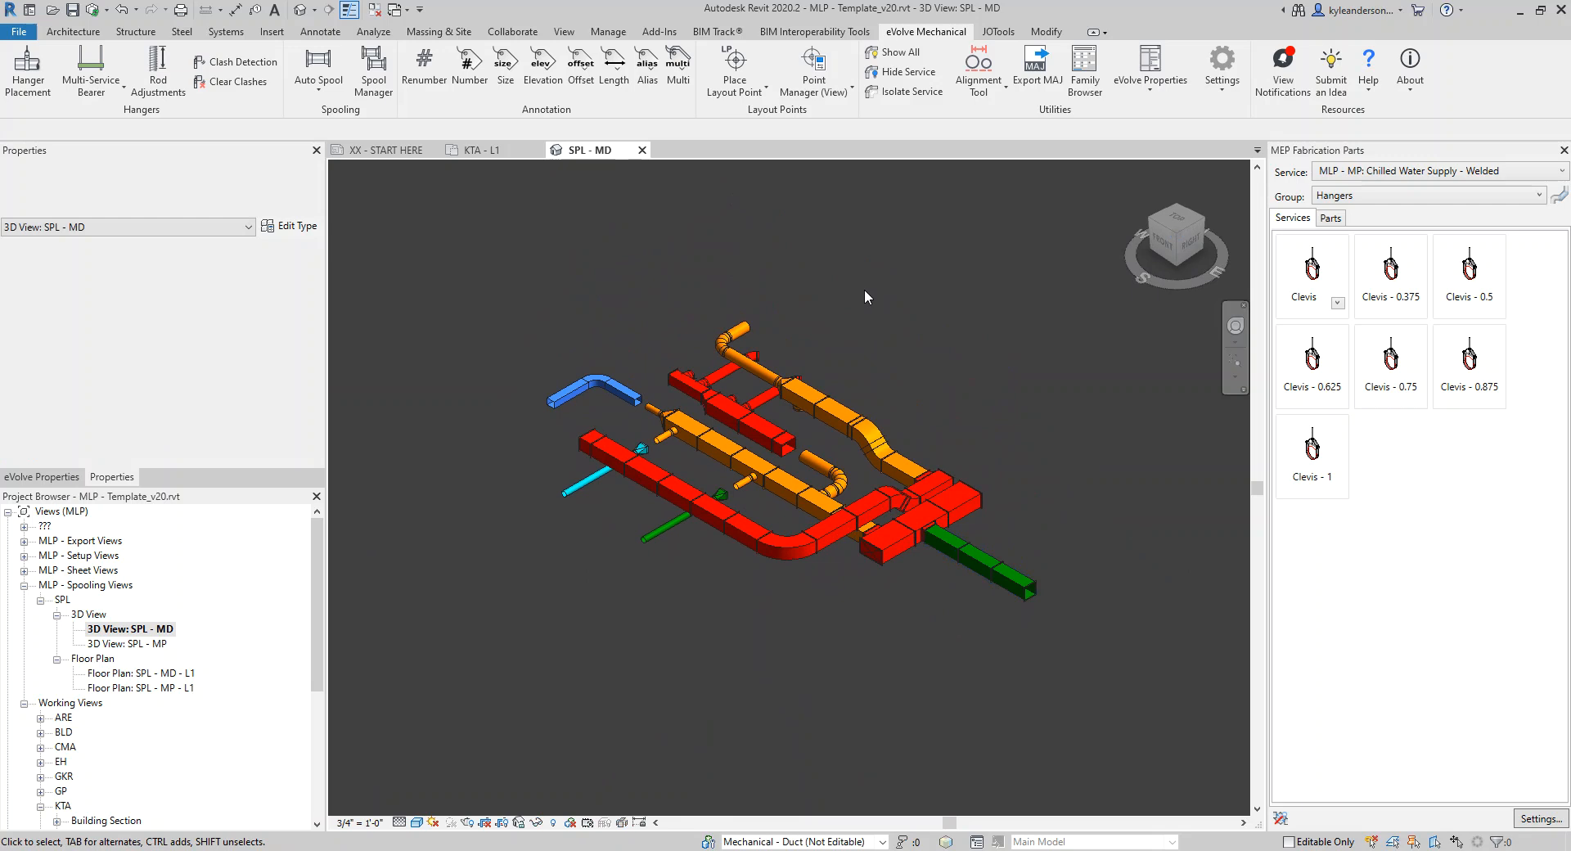